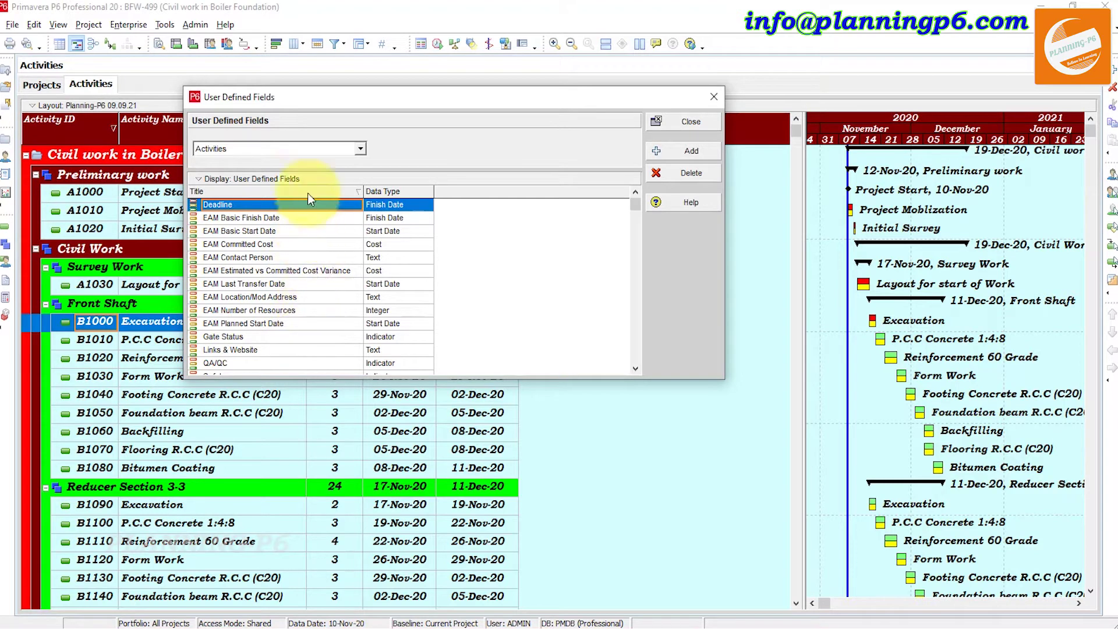
Add a user defined field titled Remarks for the Activities subject area
click(309, 149)
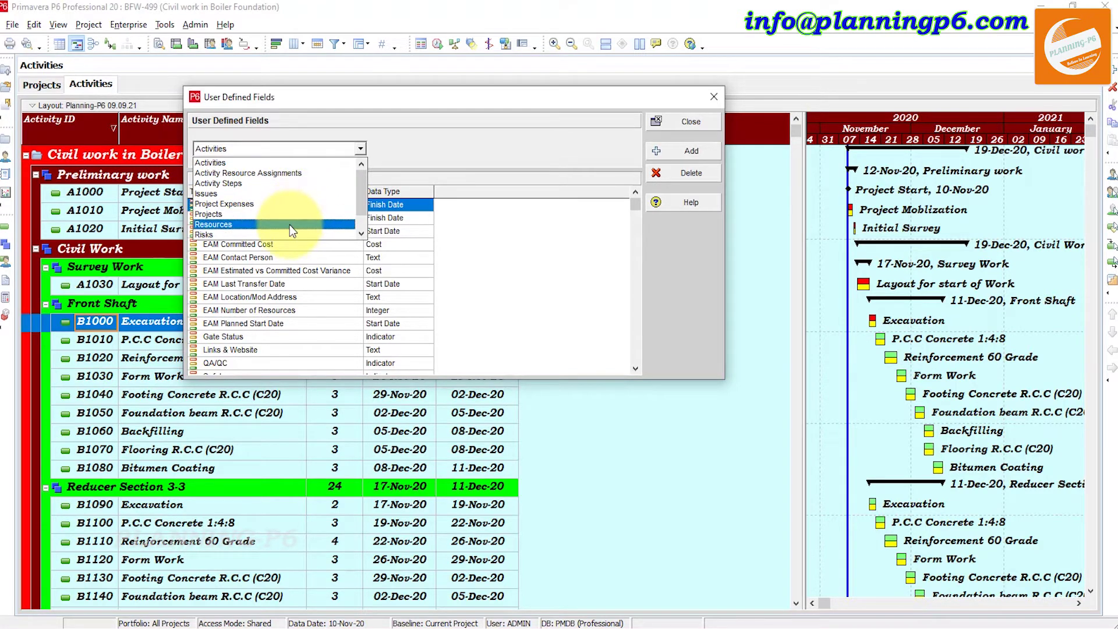
click(474, 274)
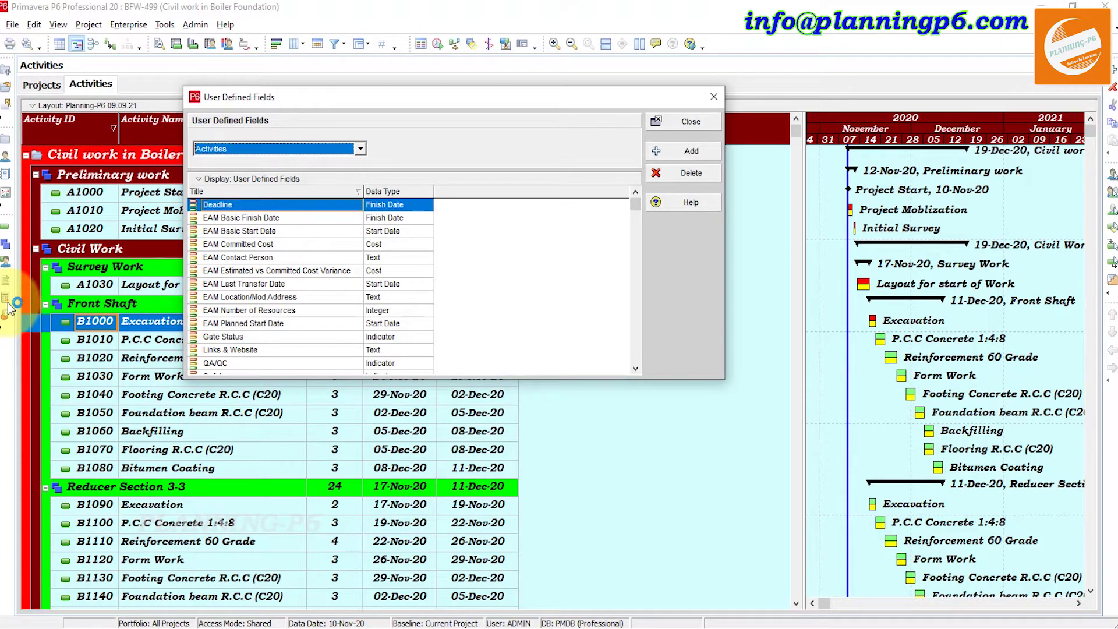
drag(440, 100, 505, 231)
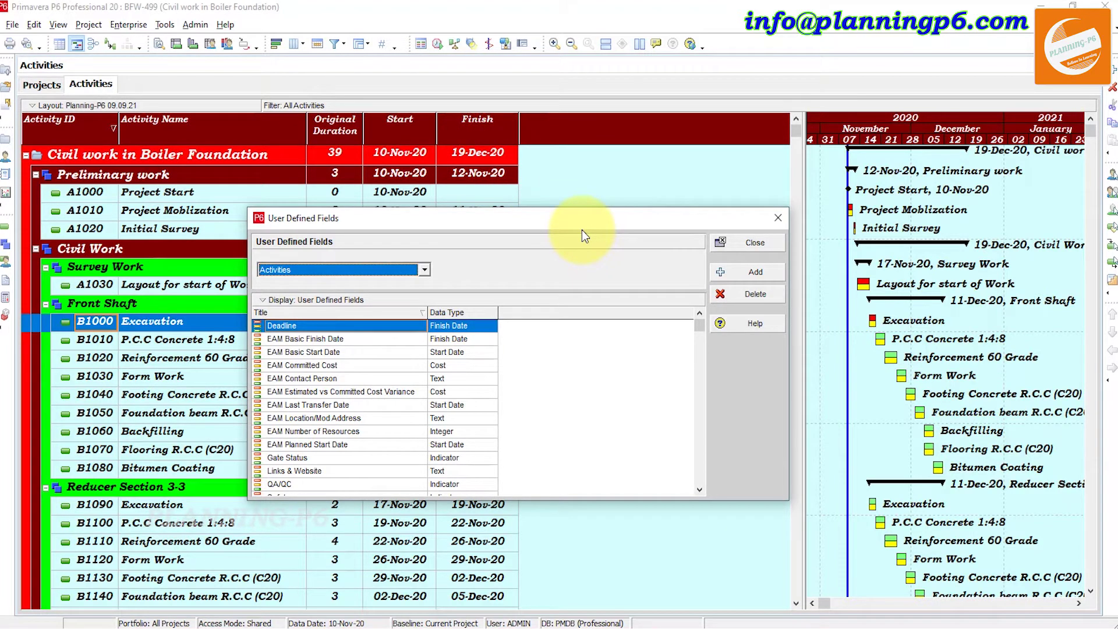
click(760, 274)
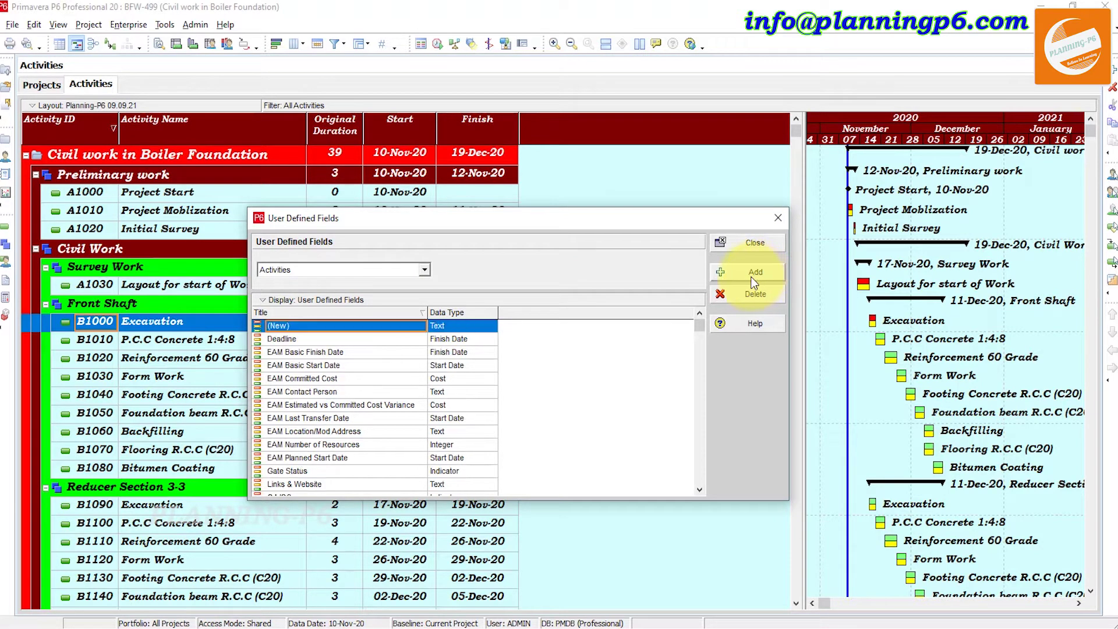
click(303, 326)
text(Re)
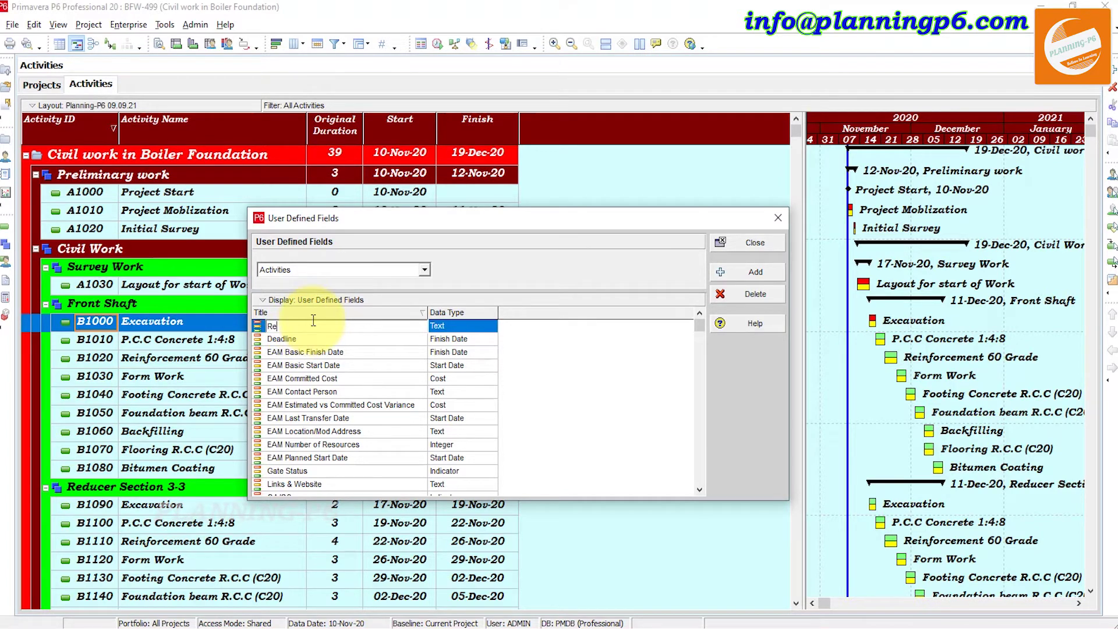
text(marks)
click(455, 327)
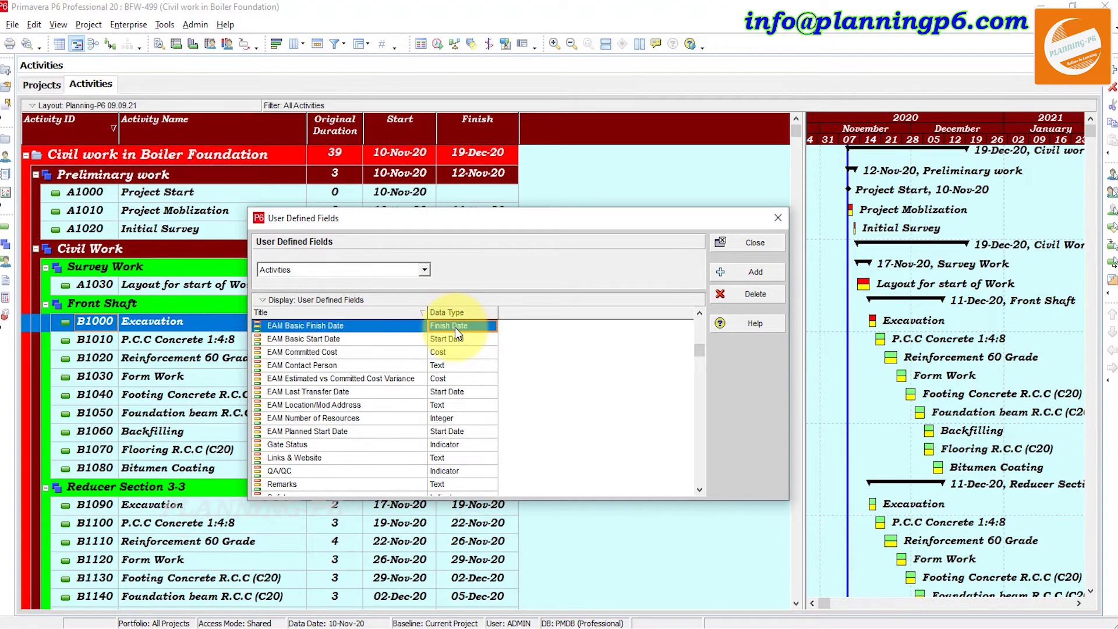
Keep Text as the data type of the Remarks field and close the User Defined Fields dialog
scroll(372, 393, down, 2)
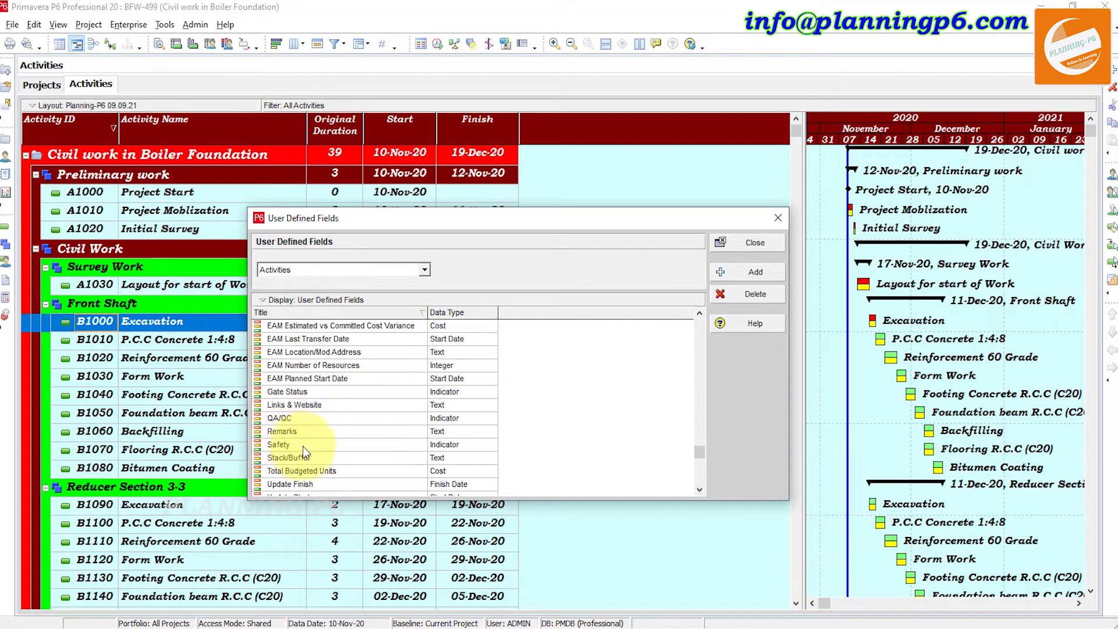
click(447, 432)
click(442, 432)
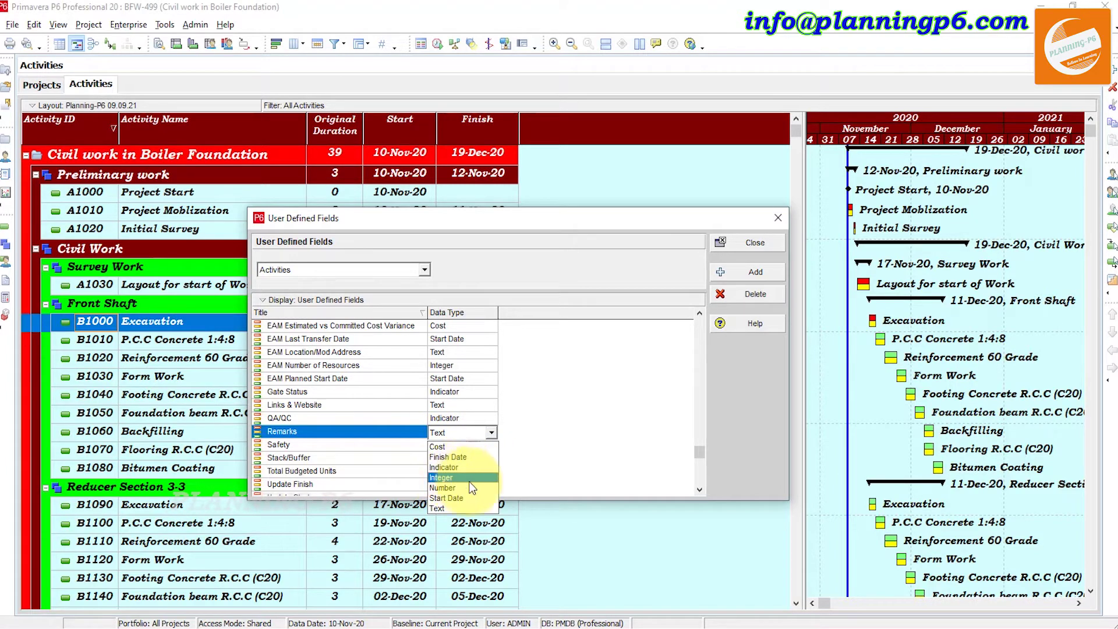
click(449, 507)
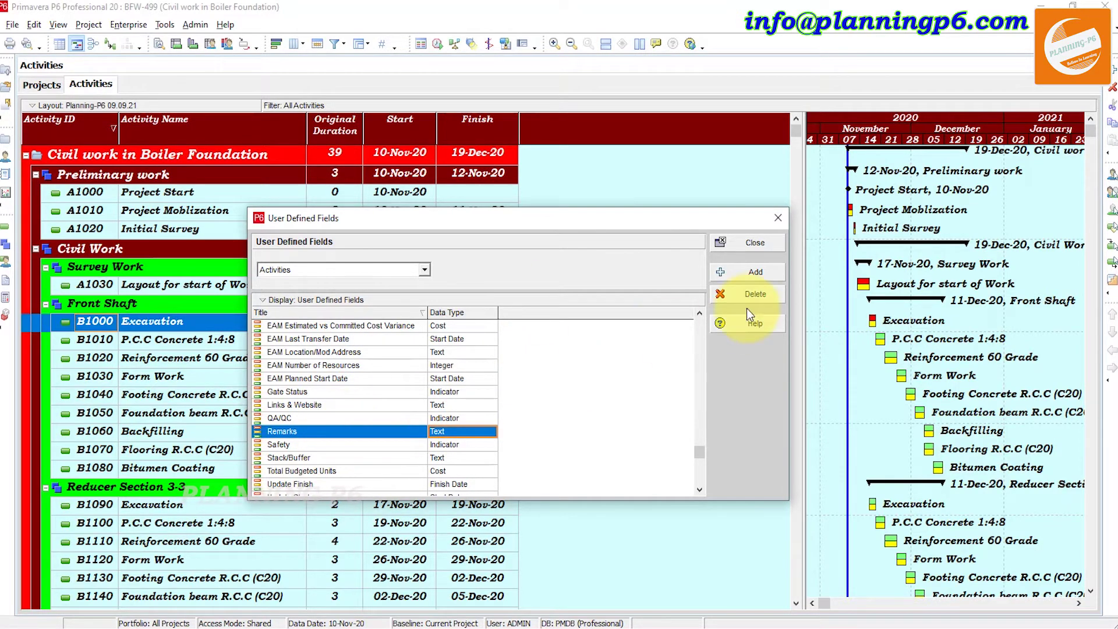
click(743, 243)
Open the activity table's column settings and add the user defined Remarks field to the selected columns
right_click(548, 140)
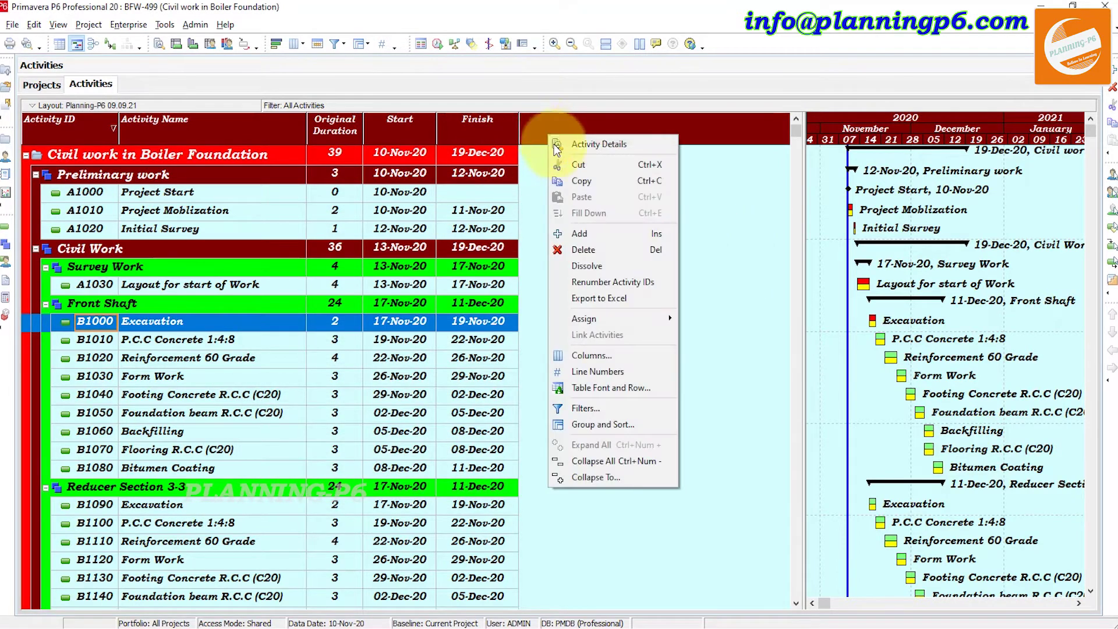
click(592, 351)
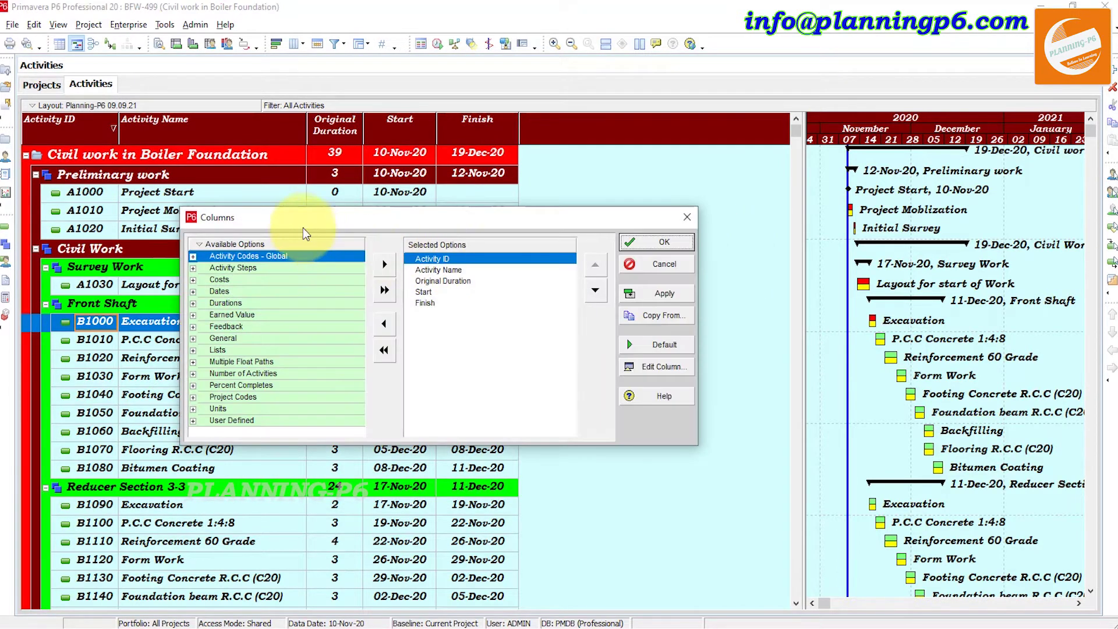
right_click(269, 240)
click(242, 264)
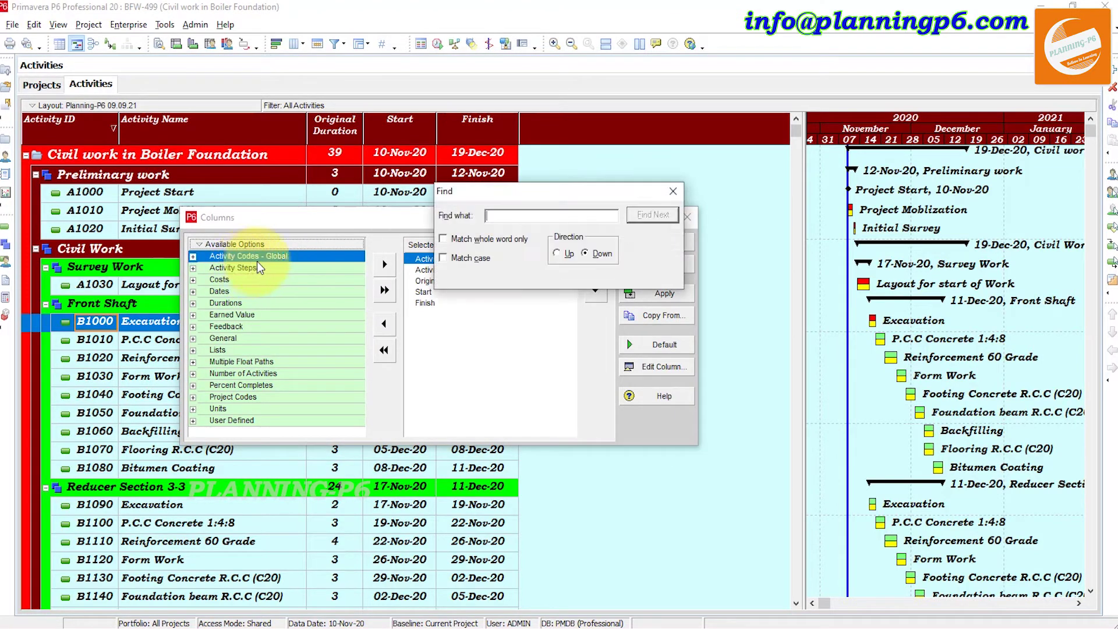
click(672, 191)
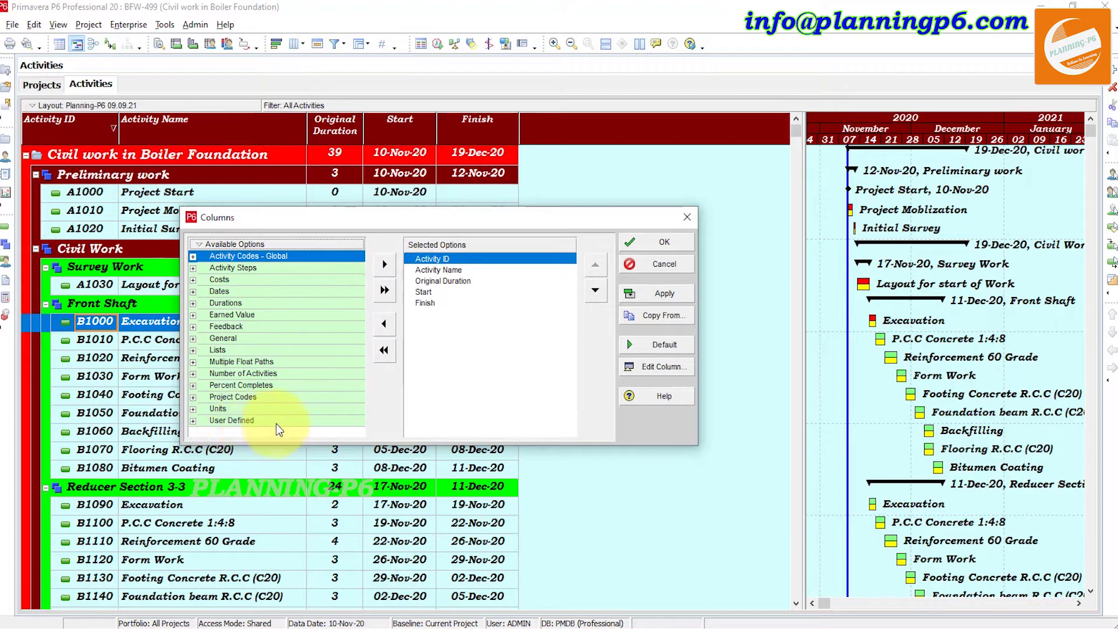
click(195, 422)
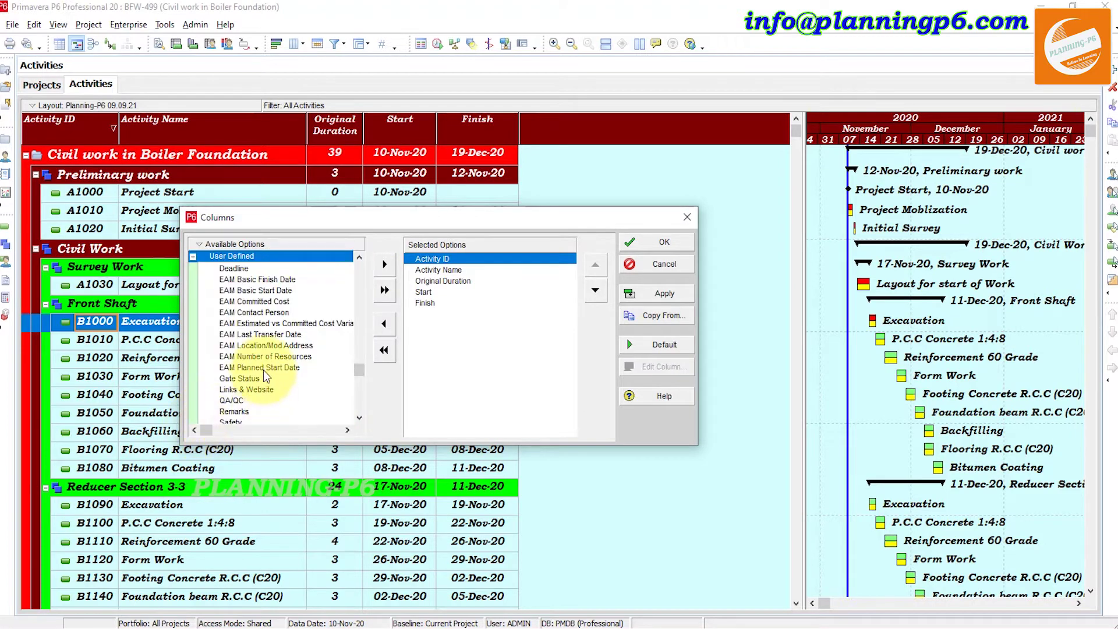
scroll(259, 303, down, 3)
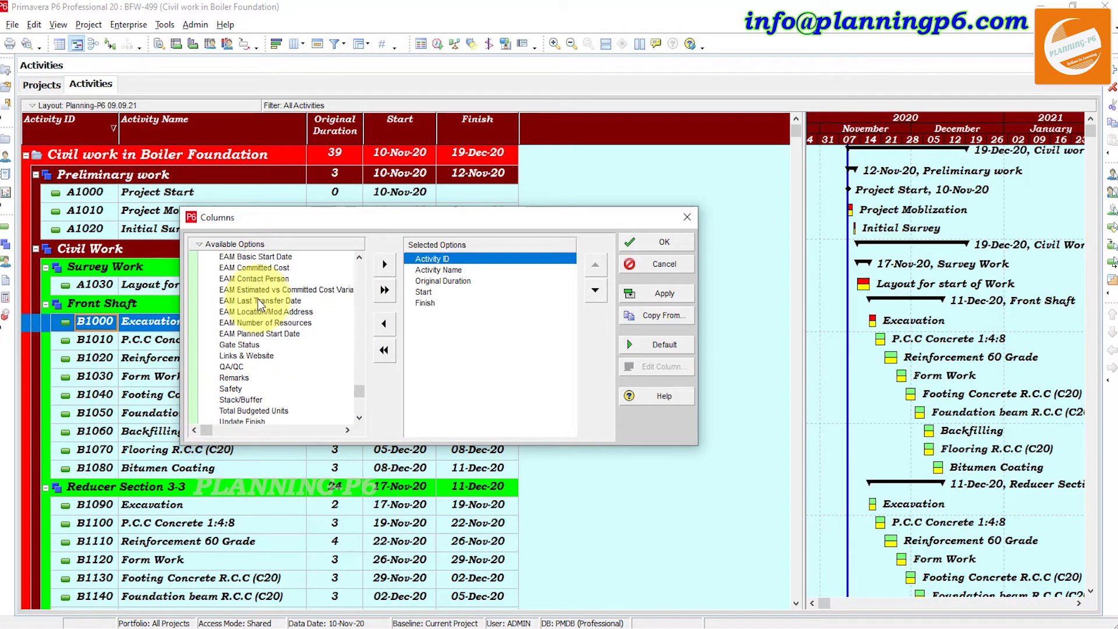
scroll(259, 302, down, 2)
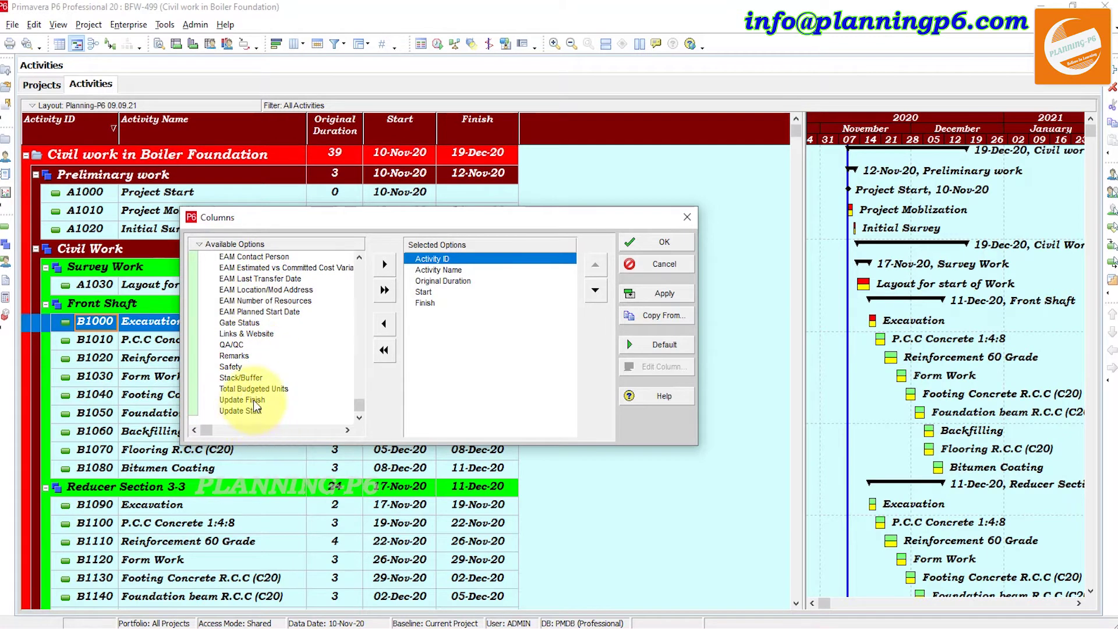
double_click(253, 355)
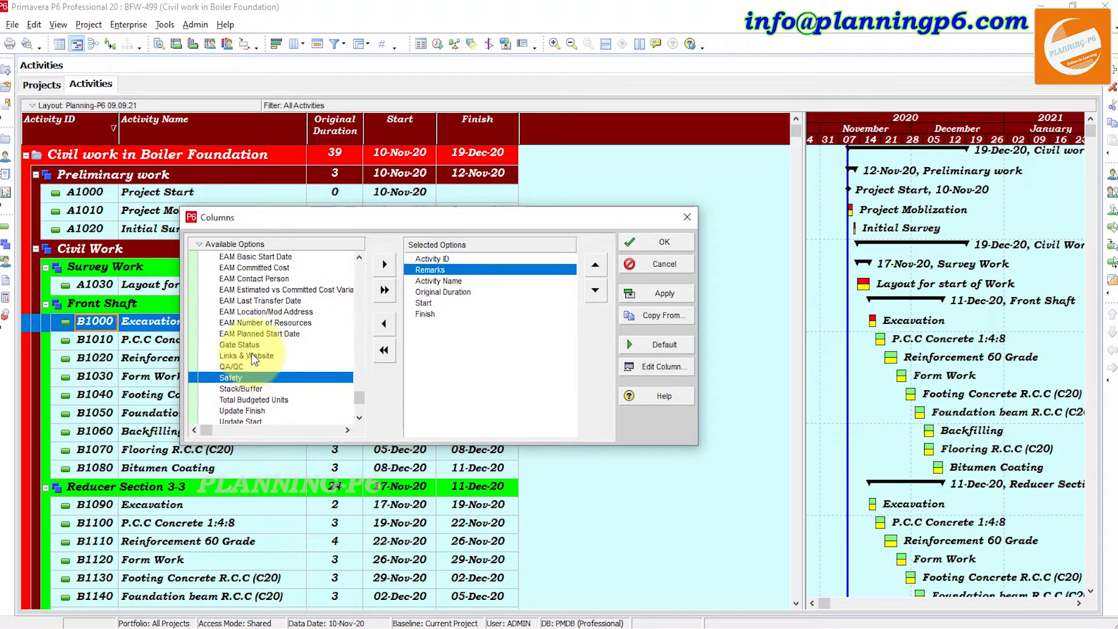
Place Remarks after Finish in the column order and apply the column settings
click(595, 290)
click(596, 290)
click(595, 290)
click(595, 290)
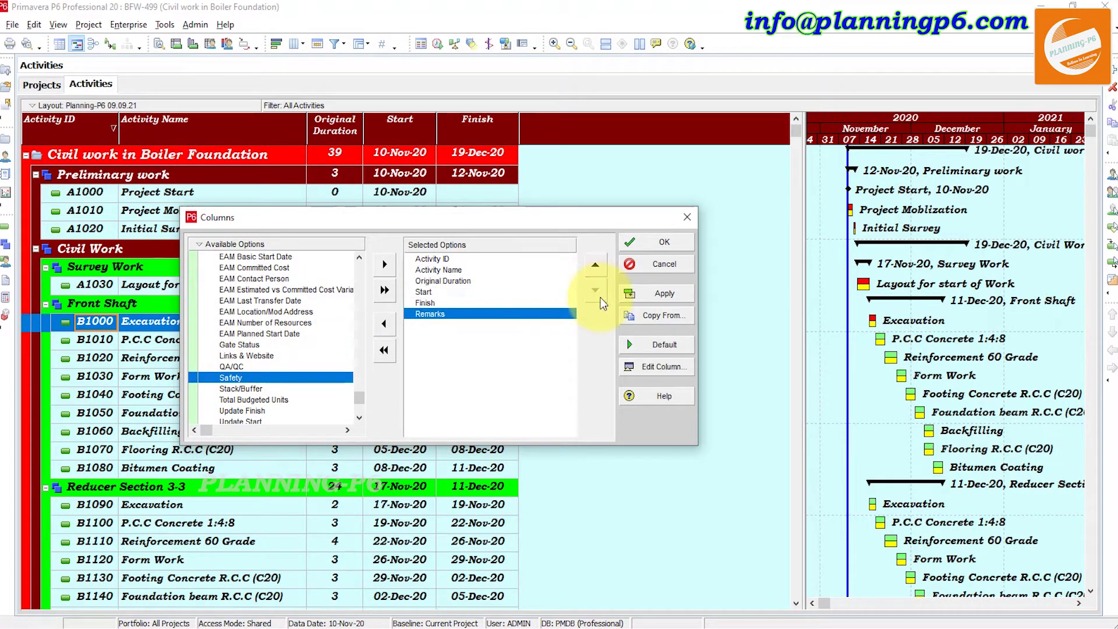
click(669, 294)
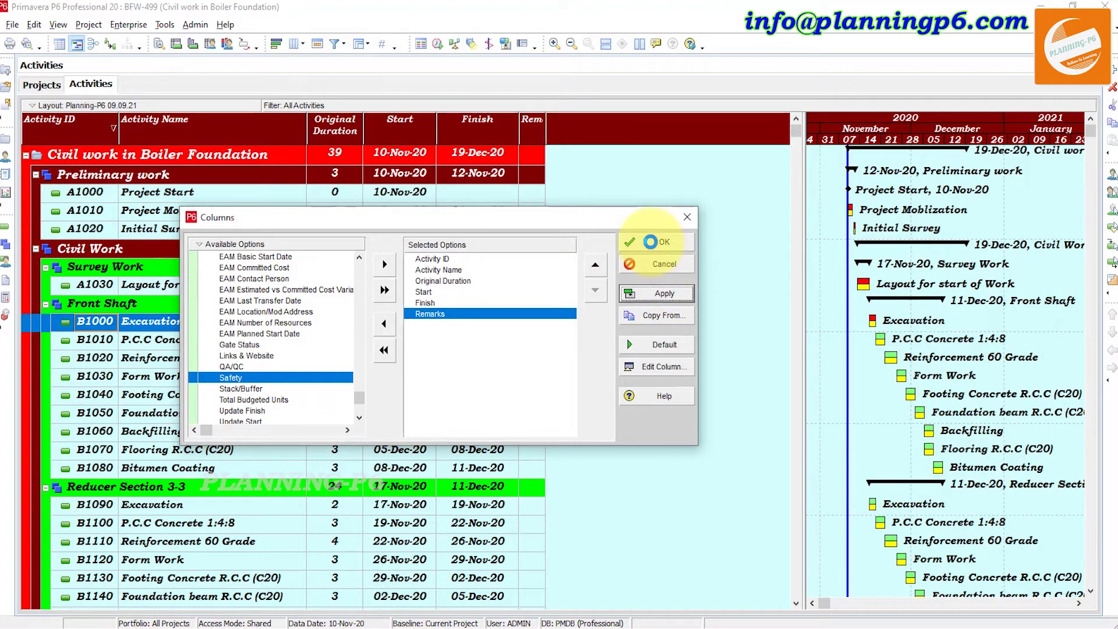
click(652, 242)
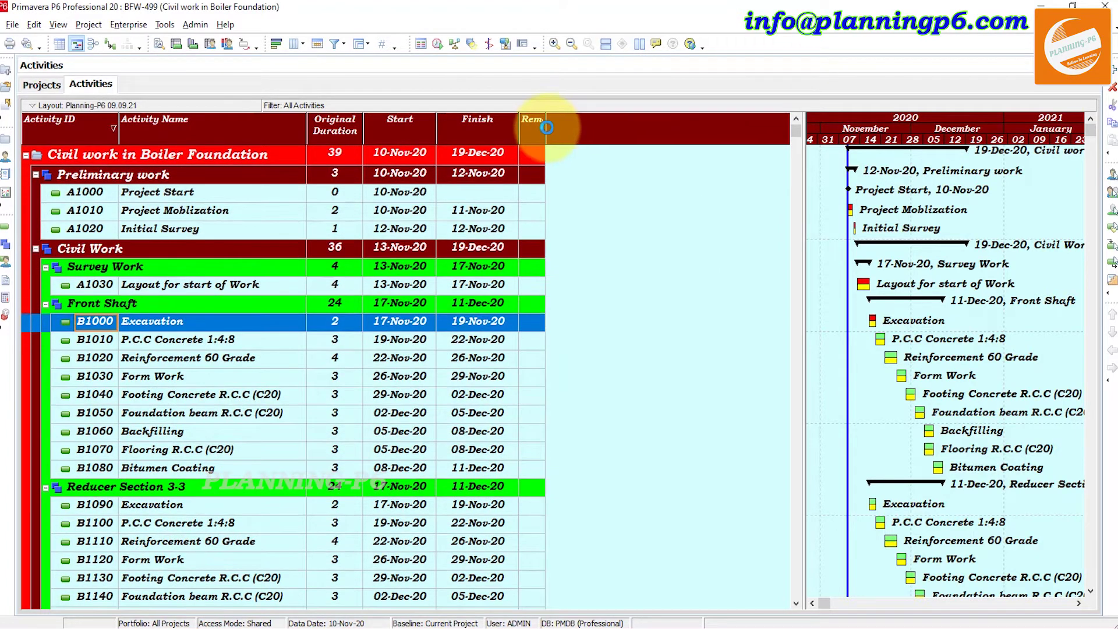
Widen the Remarks column in the activity table and sort the activities by it
drag(545, 132, 652, 131)
click(567, 129)
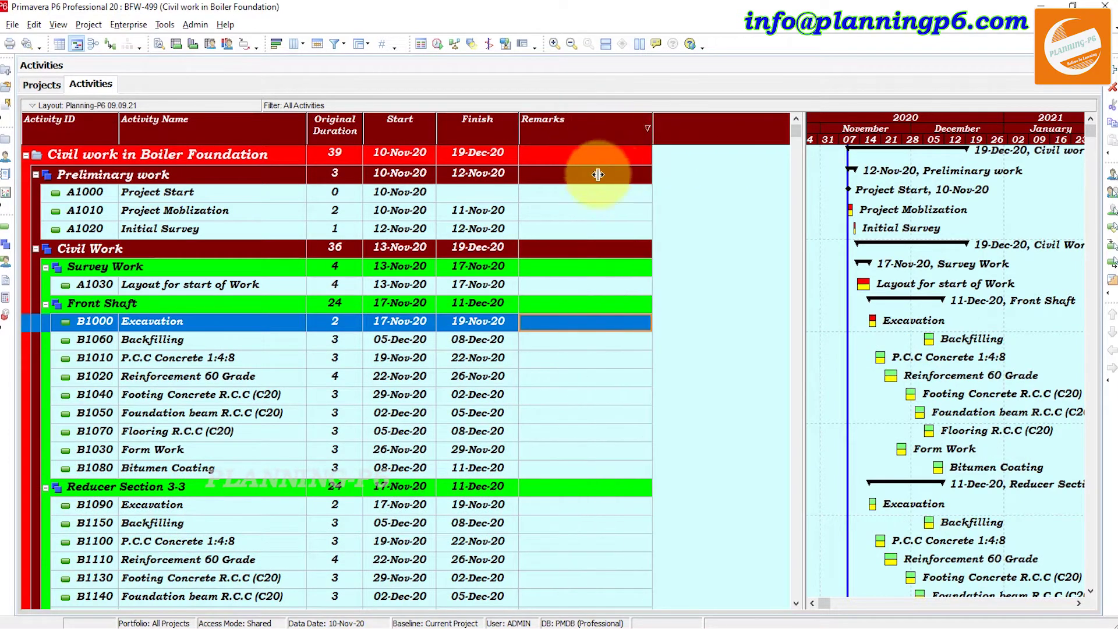
Enter "abc 112233 %" as the remark for activity A1000 Project Start
click(587, 193)
click(582, 197)
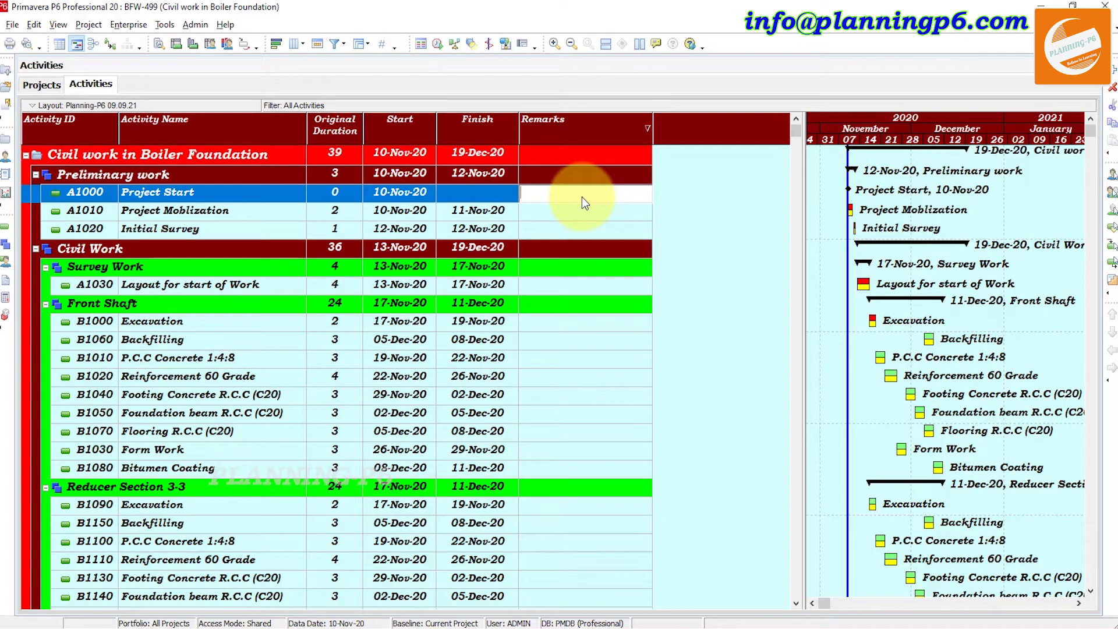
text(abs)
key(BackSpace)
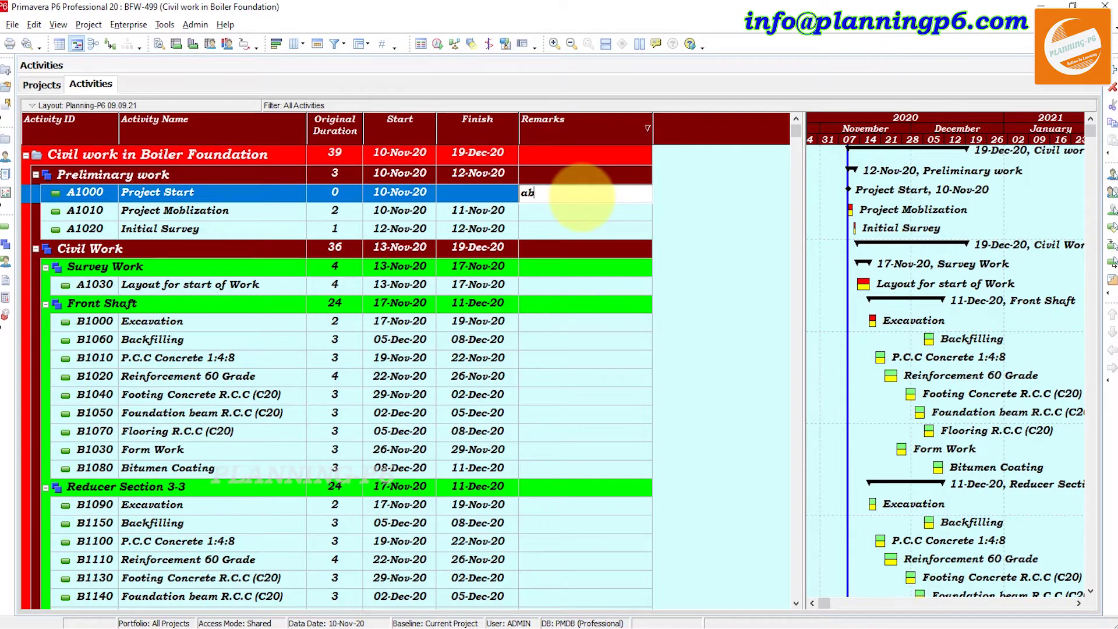
text(c)
key(alt+space)
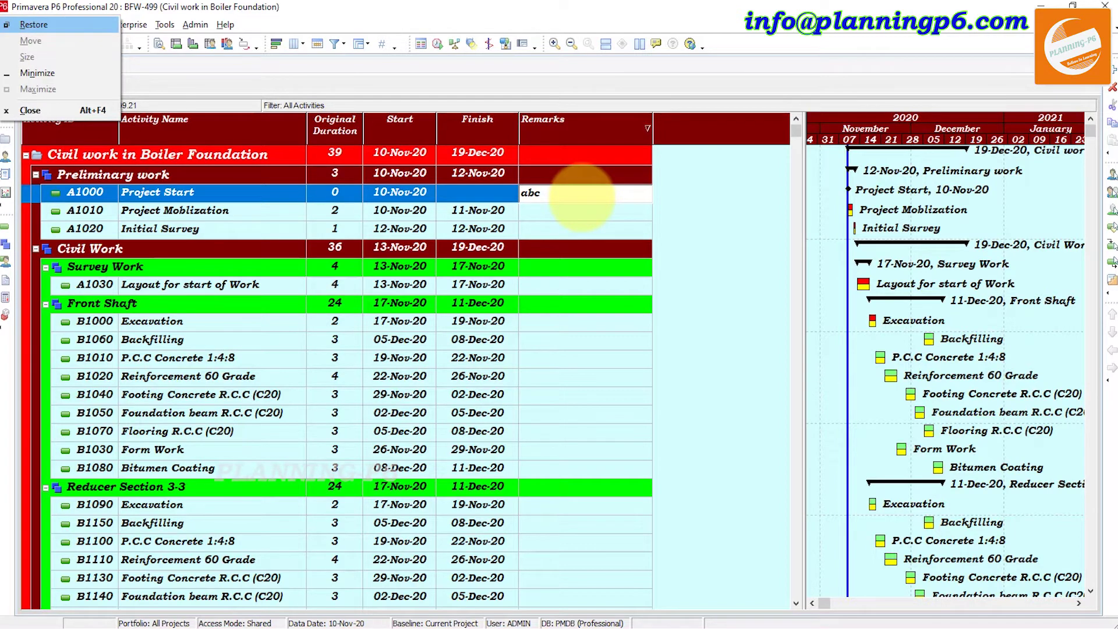
key(Escape)
click(582, 198)
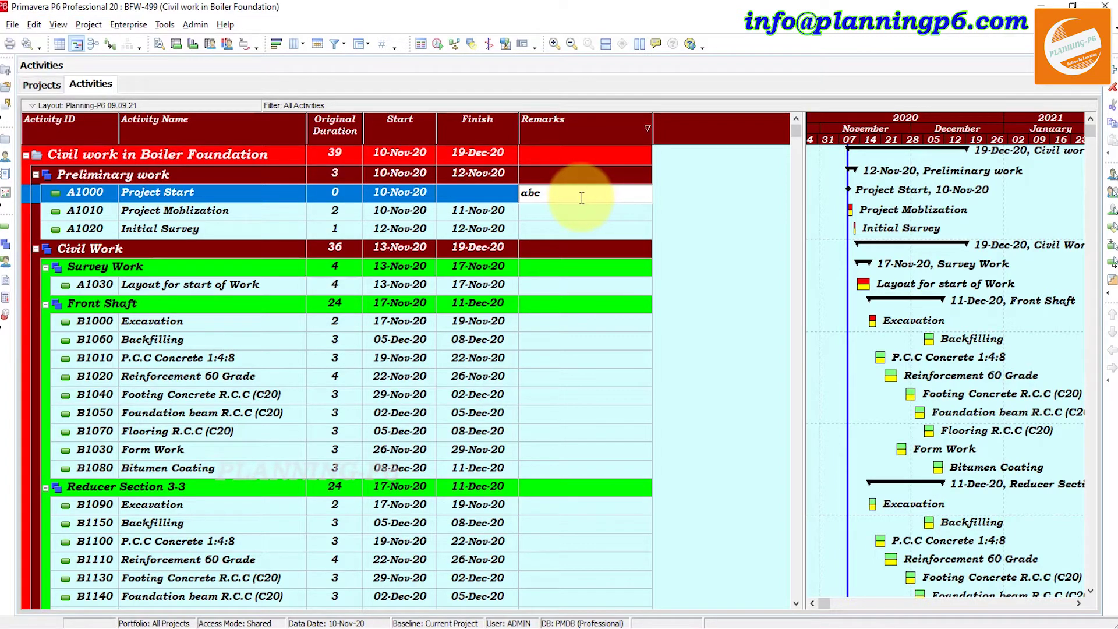
text(112233)
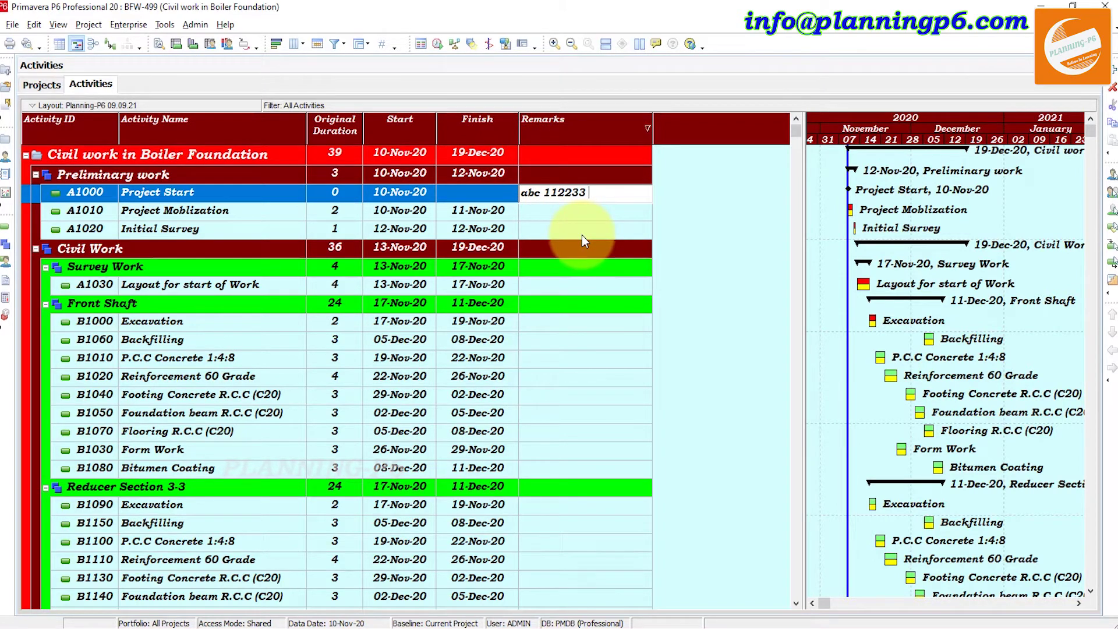
text( %)
key(Return)
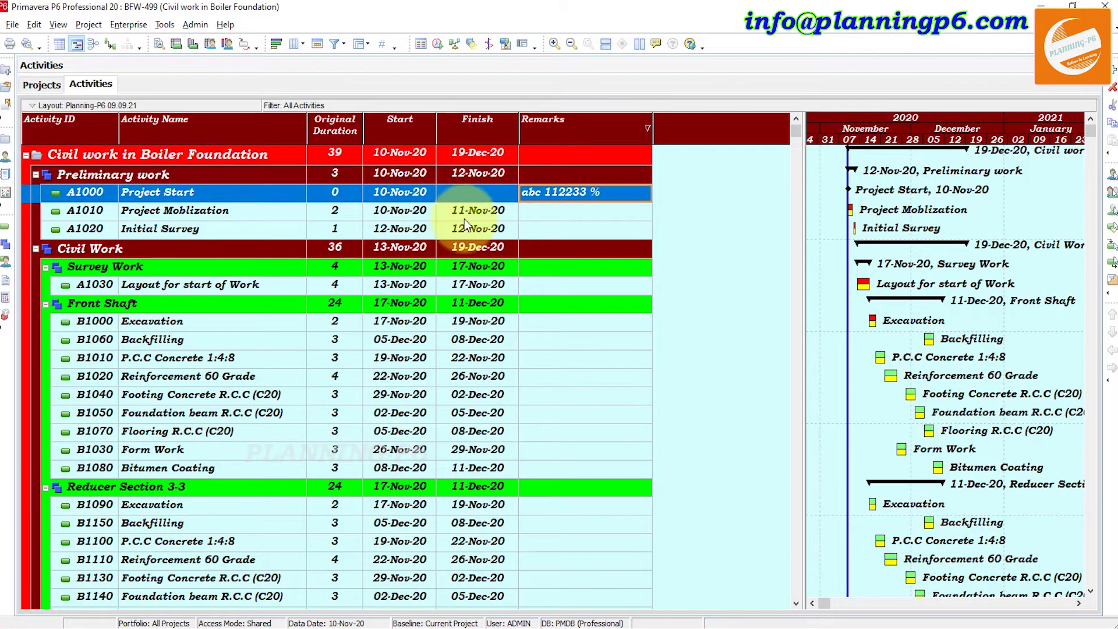
Append "xyz" to the remark of activity A1000 Project Start and narrow the Remarks column
click(617, 197)
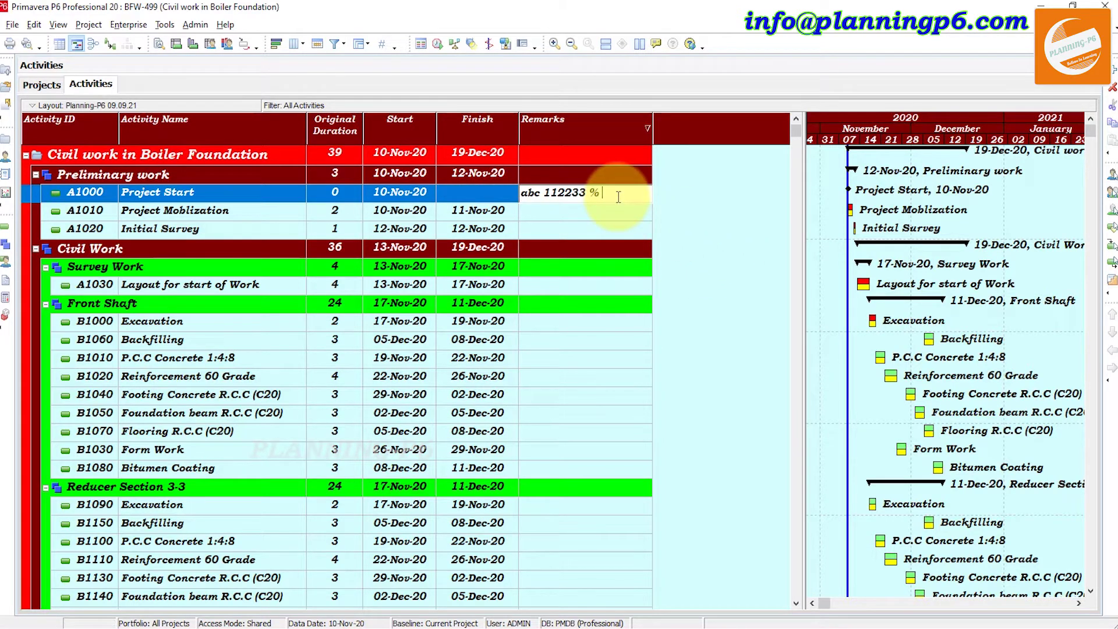
text(xyz)
key(BackSpace)
key(BackSpace)
key(BackSpace)
key(BackSpace)
key(BackSpace)
key(BackSpace)
key(BackSpace)
key(BackSpace)
key(BackSpace)
key(BackSpace)
key(BackSpace)
key(BackSpace)
key(BackSpace)
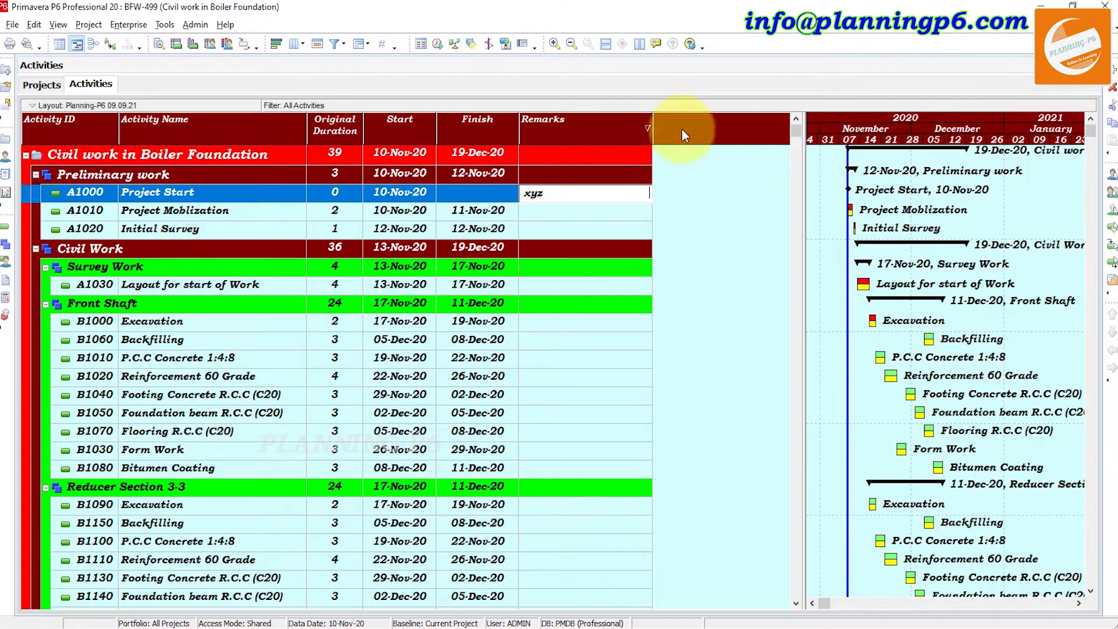
drag(653, 125, 700, 125)
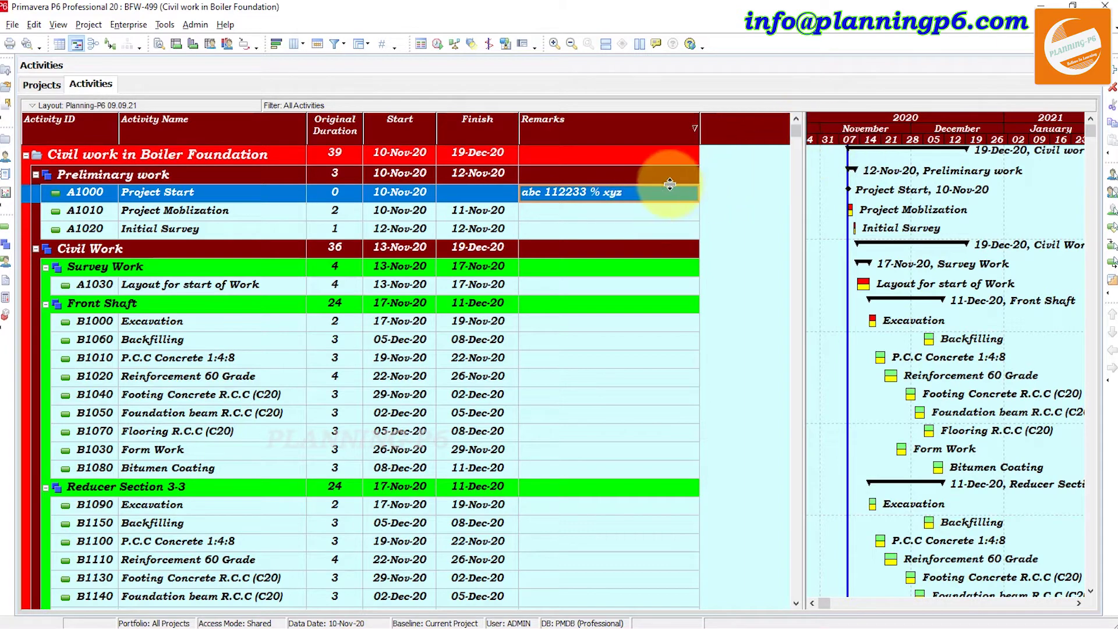
drag(700, 125, 570, 134)
right_click(662, 159)
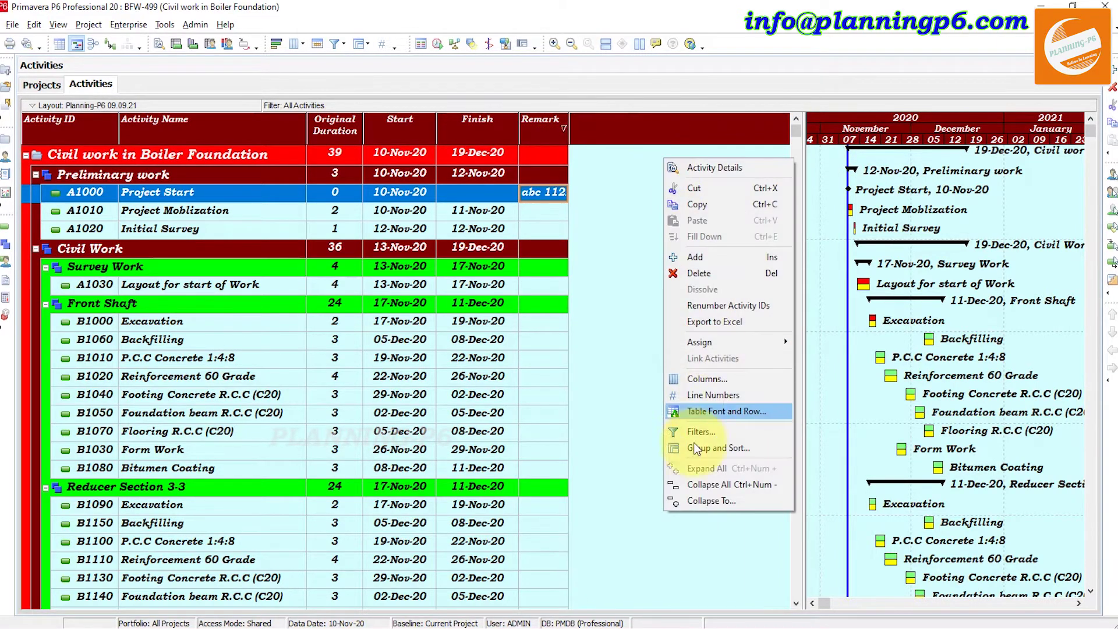
click(692, 379)
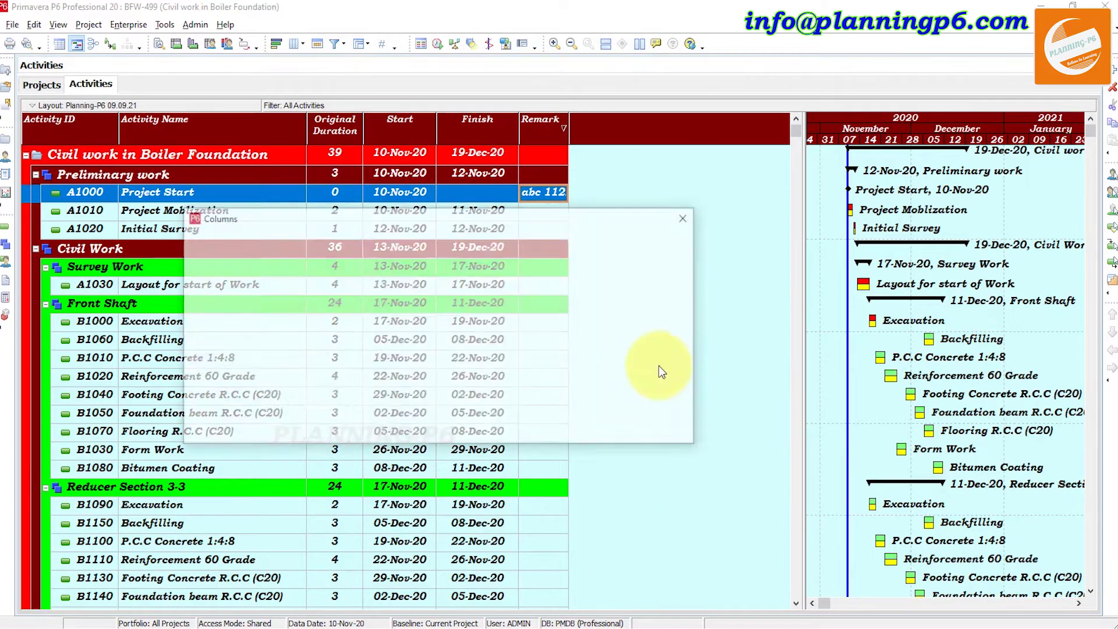
click(688, 218)
Create a user defined field for activities titled Cost-P6 with the Cost data type and close the field list
click(123, 24)
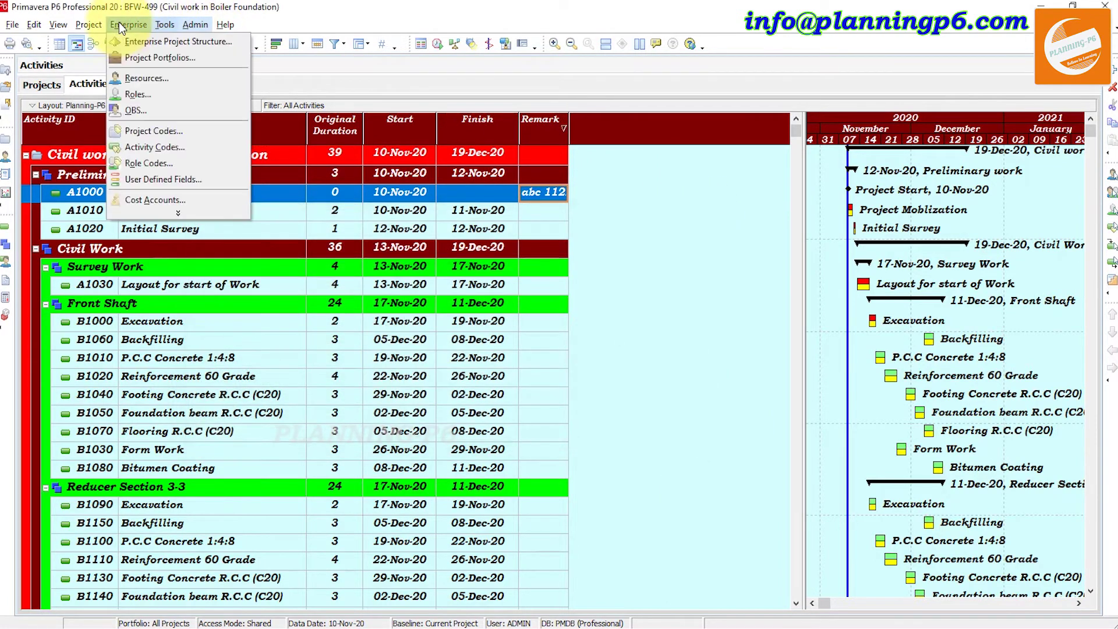
click(152, 178)
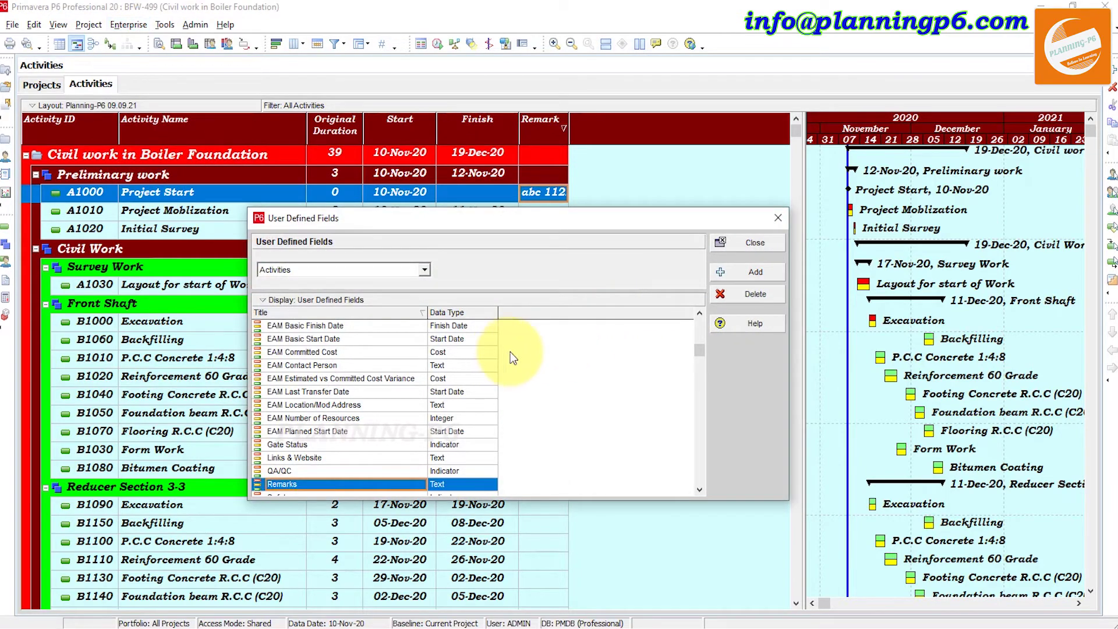
click(740, 274)
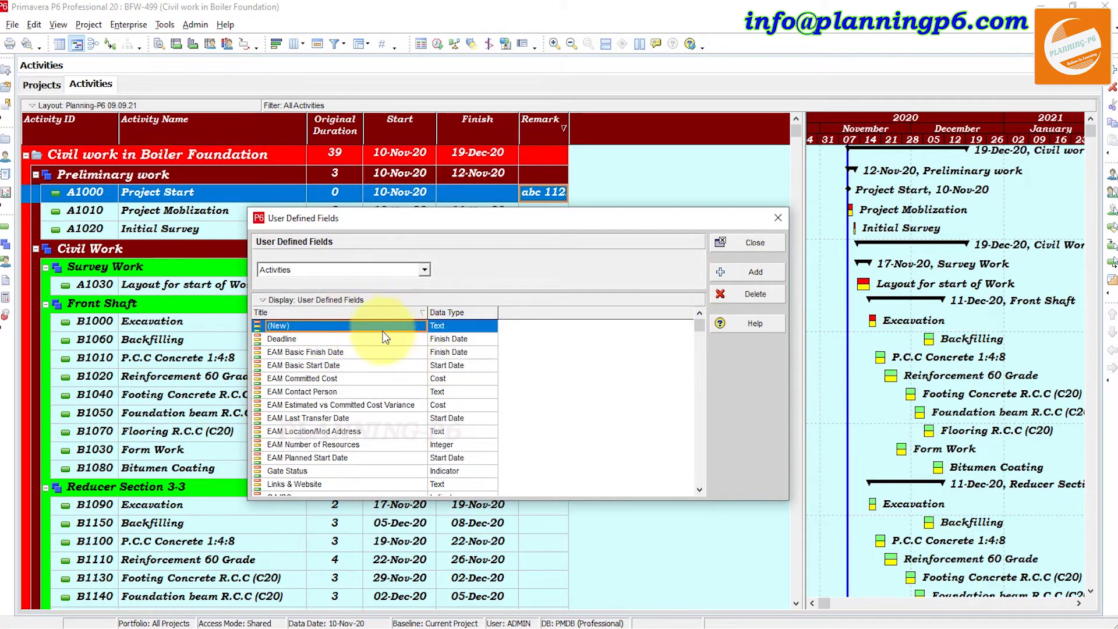
click(357, 323)
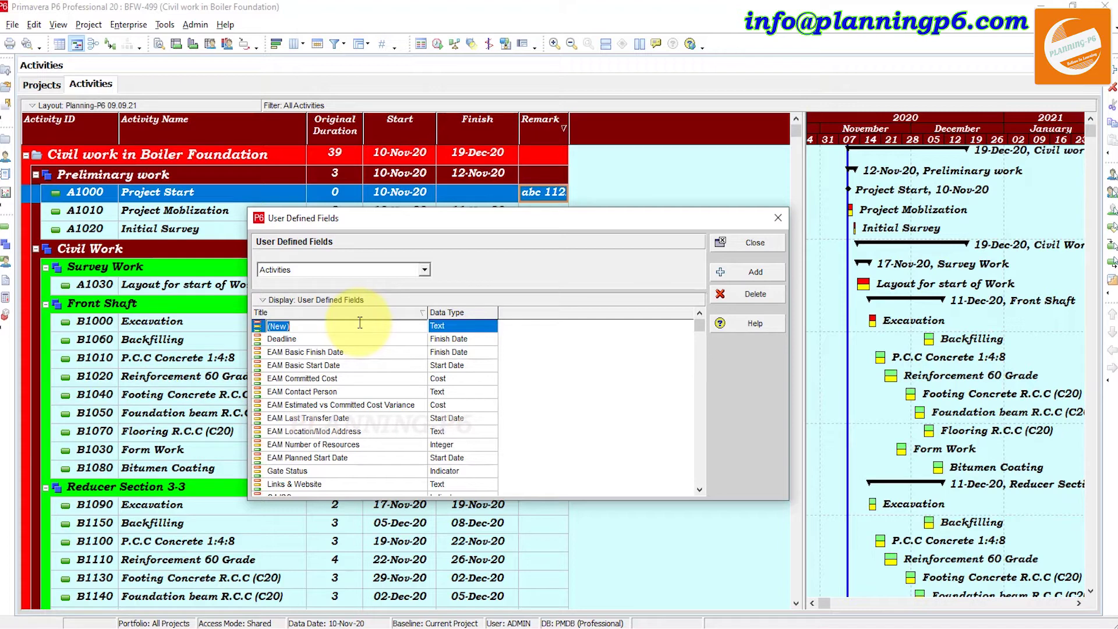
text(Cost-P6)
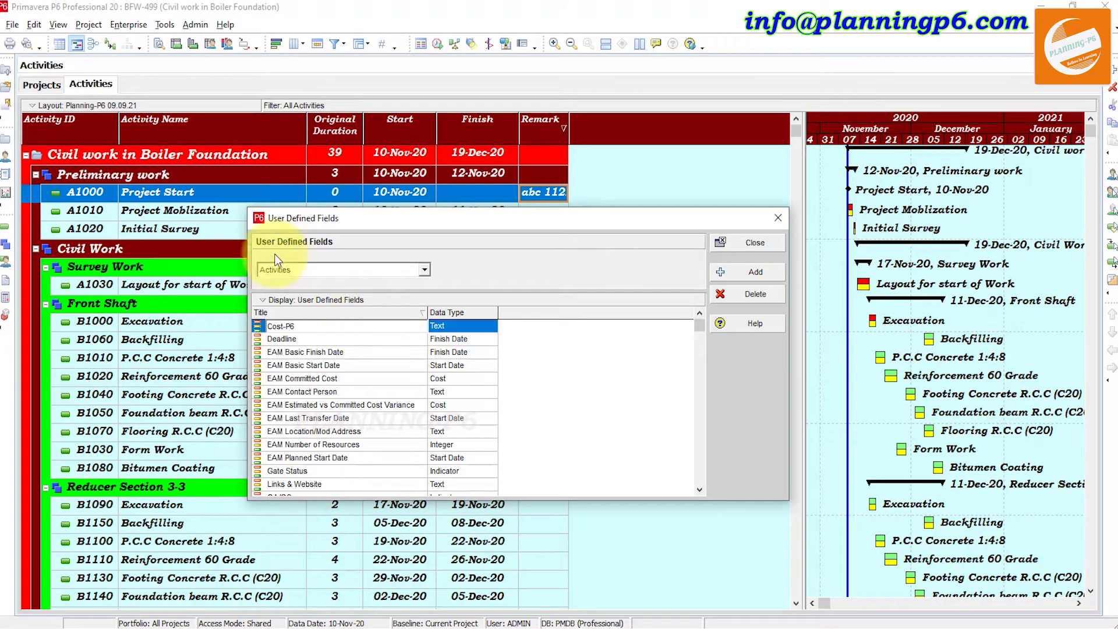
click(474, 325)
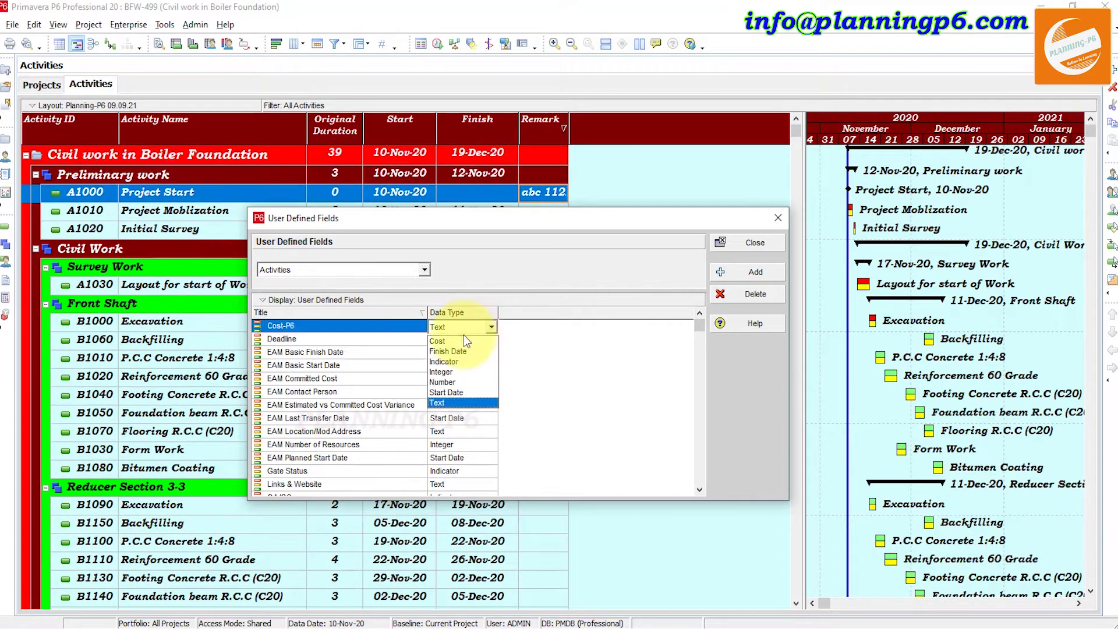
click(461, 341)
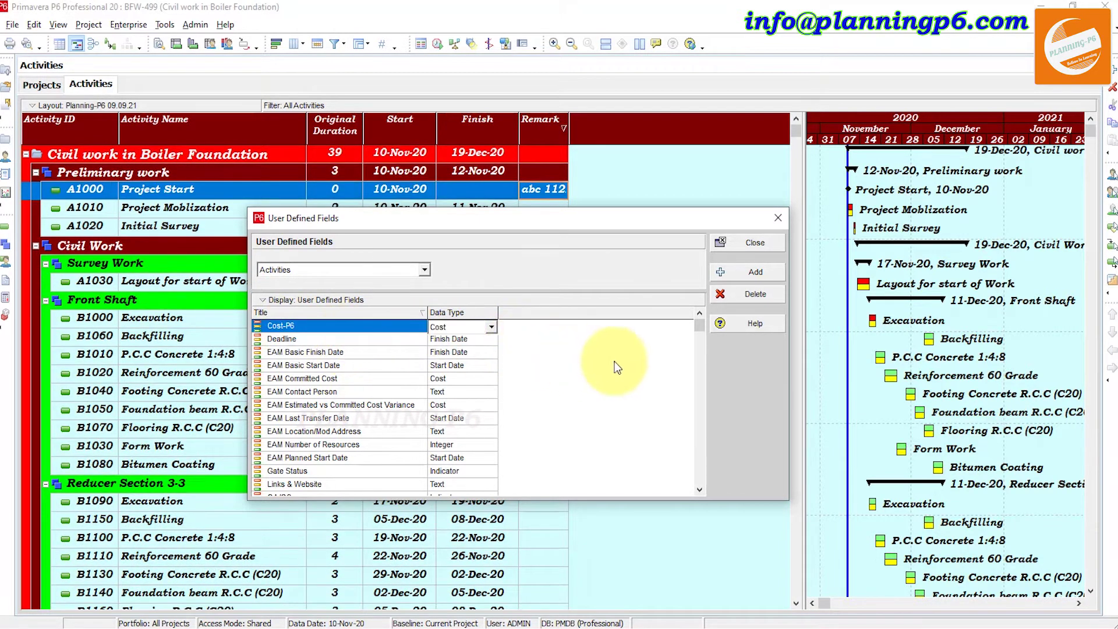
click(271, 325)
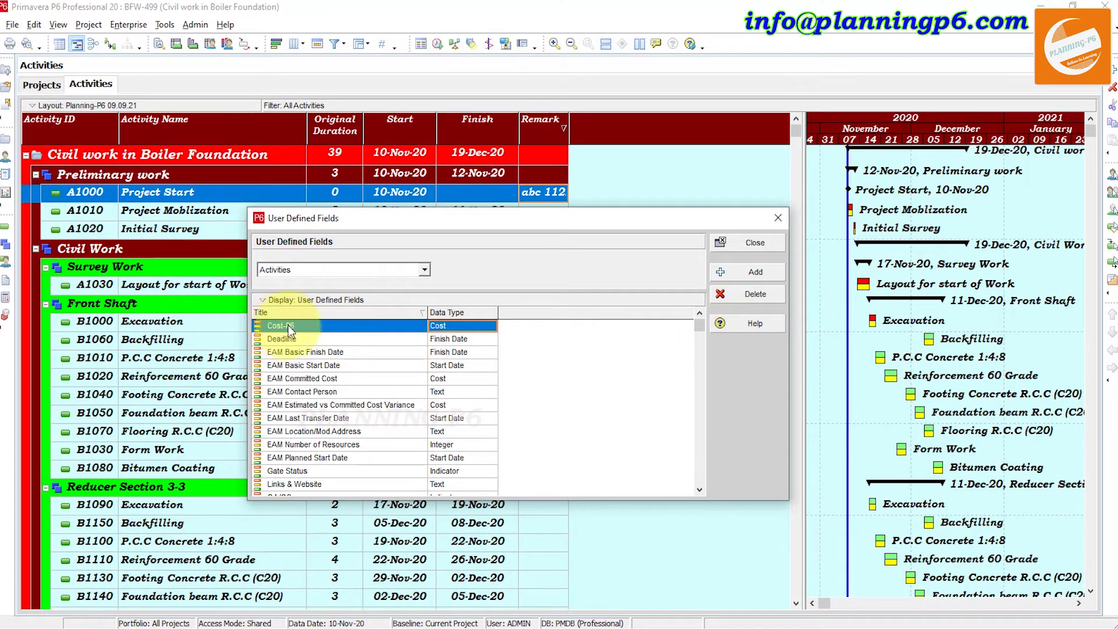
click(763, 249)
Add the user defined field Cost-P6 as a column after Remarks and apply the column settings
right_click(605, 137)
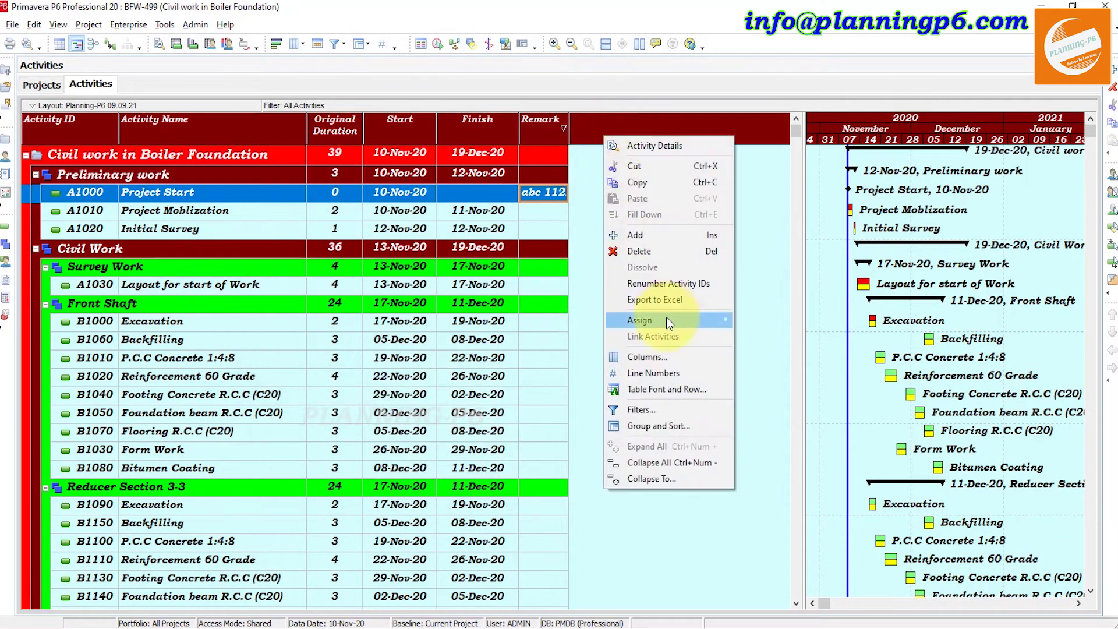
click(652, 355)
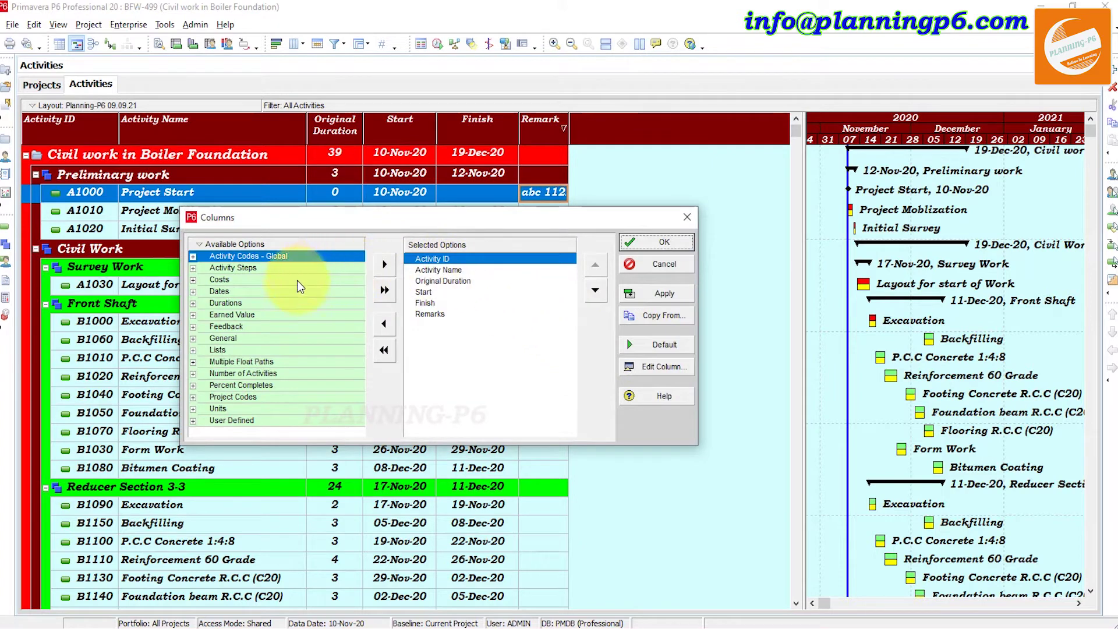
right_click(195, 248)
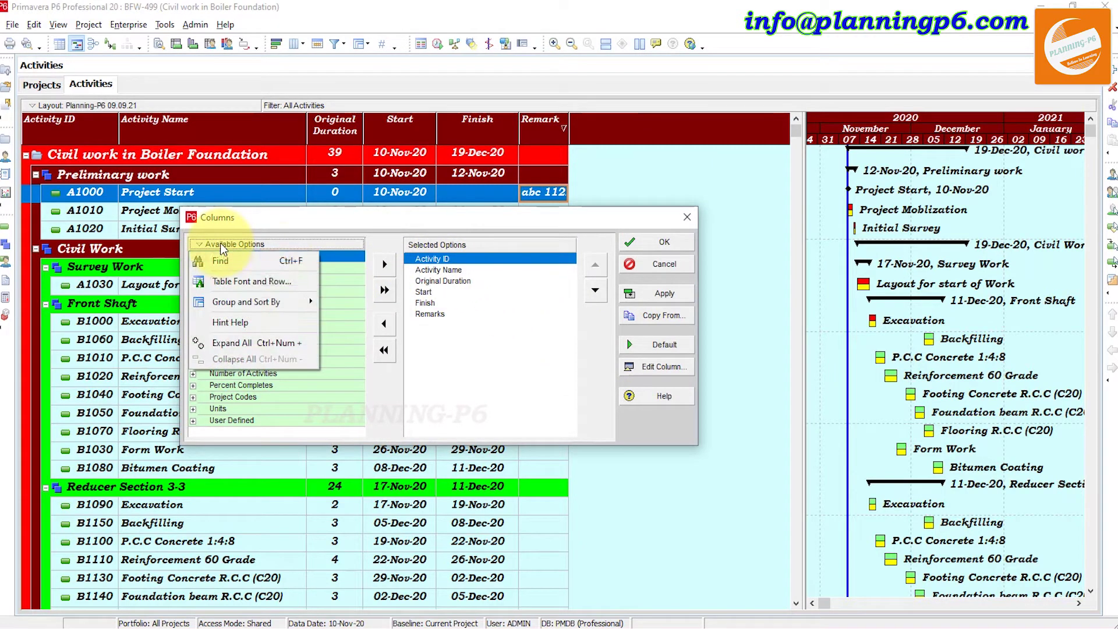
click(243, 421)
double_click(219, 420)
scroll(252, 392, down, 5)
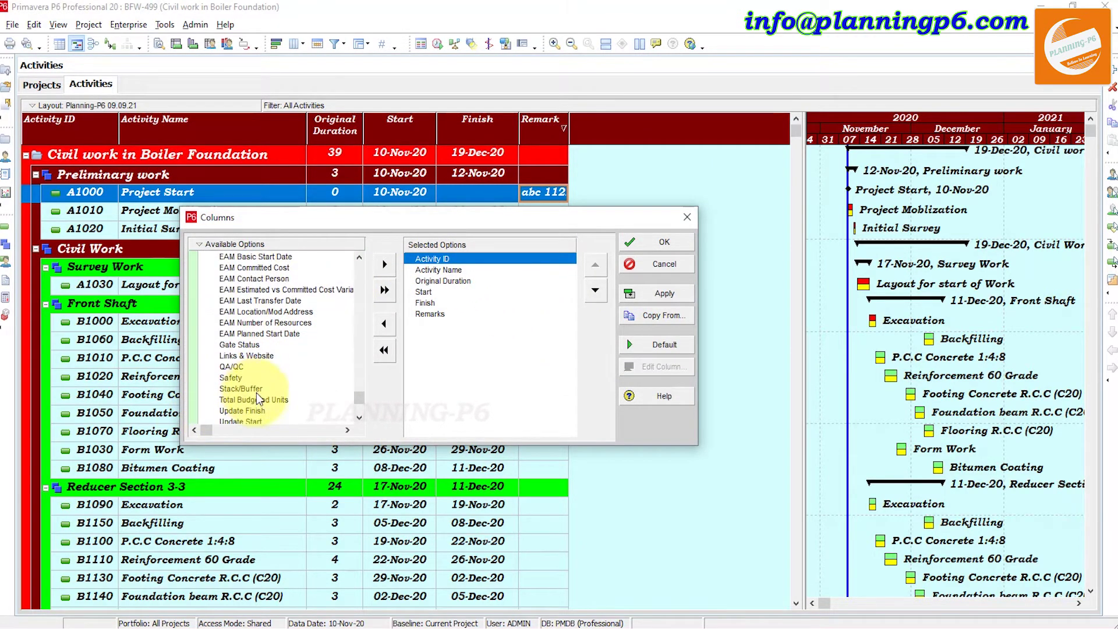
scroll(256, 392, up, 4)
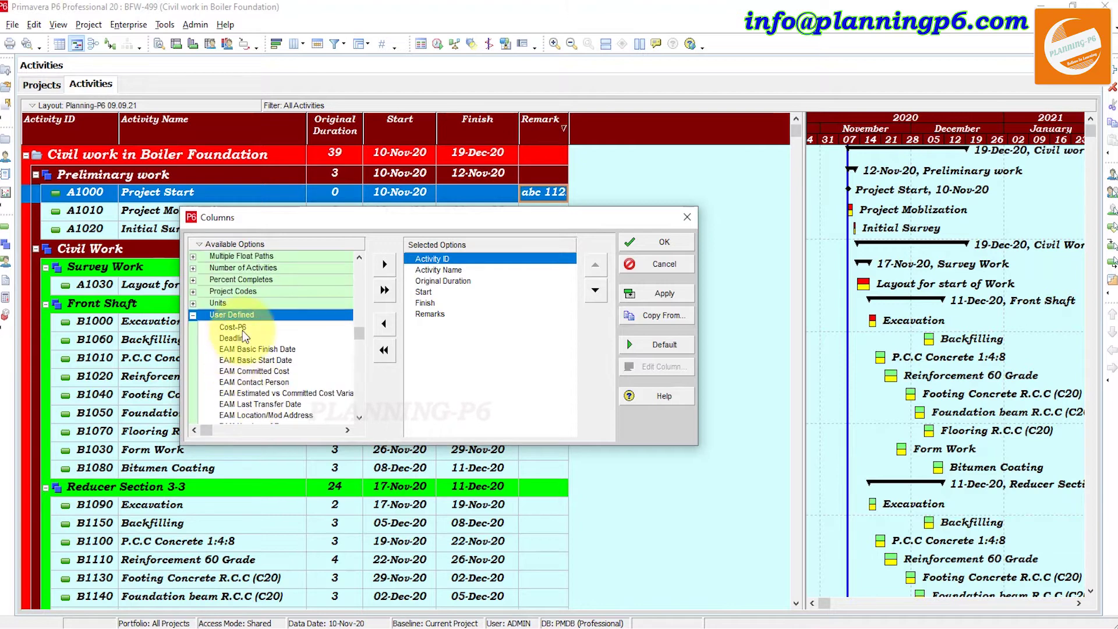
click(238, 329)
click(431, 315)
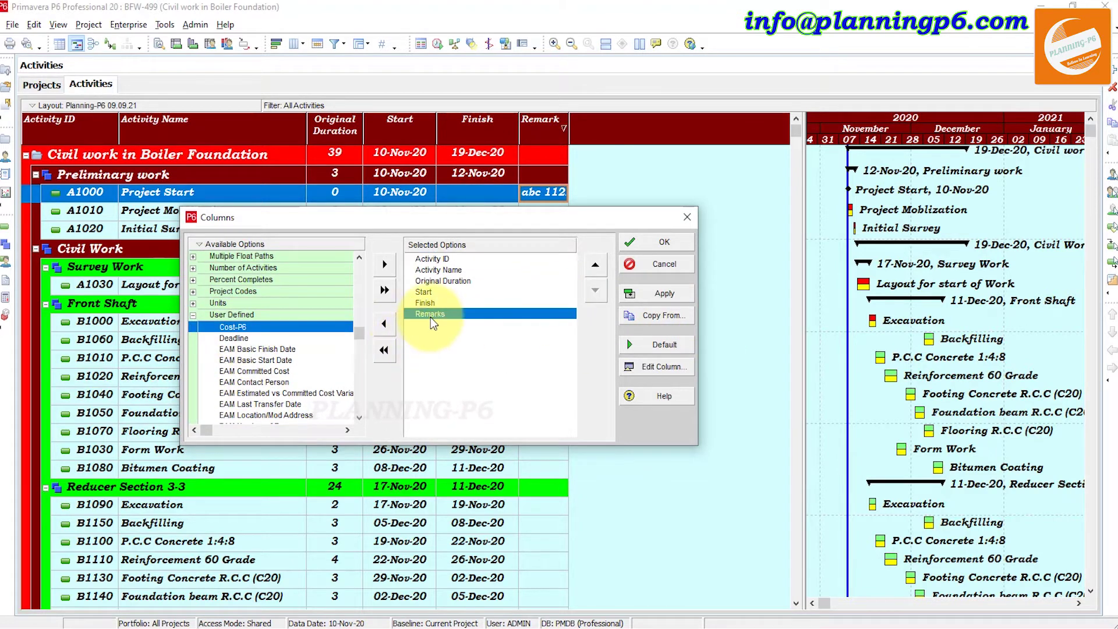
click(385, 265)
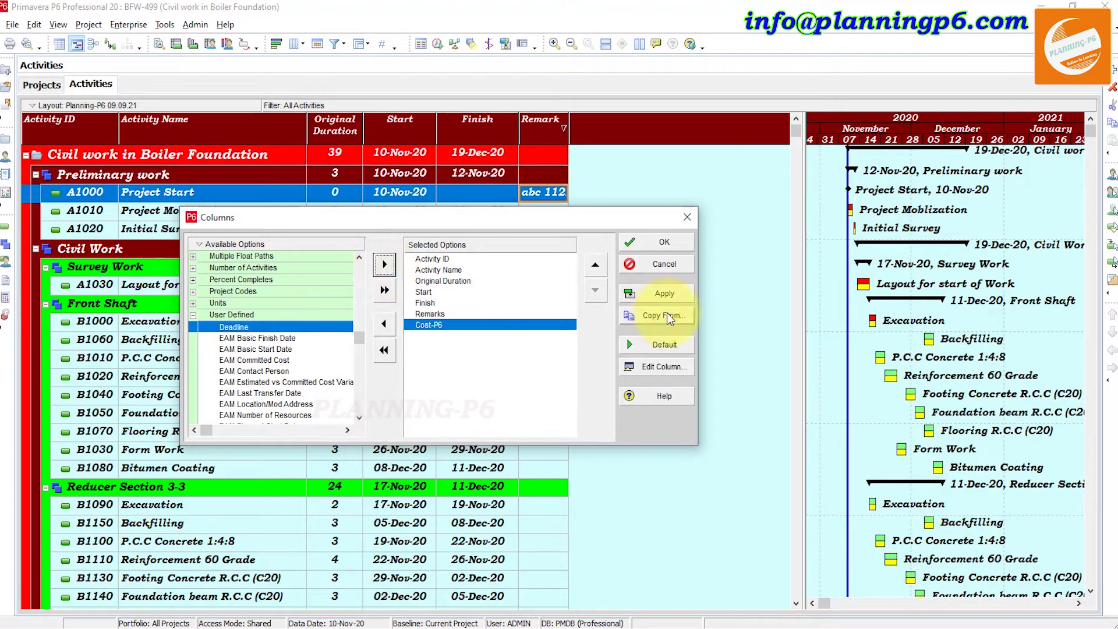
click(666, 243)
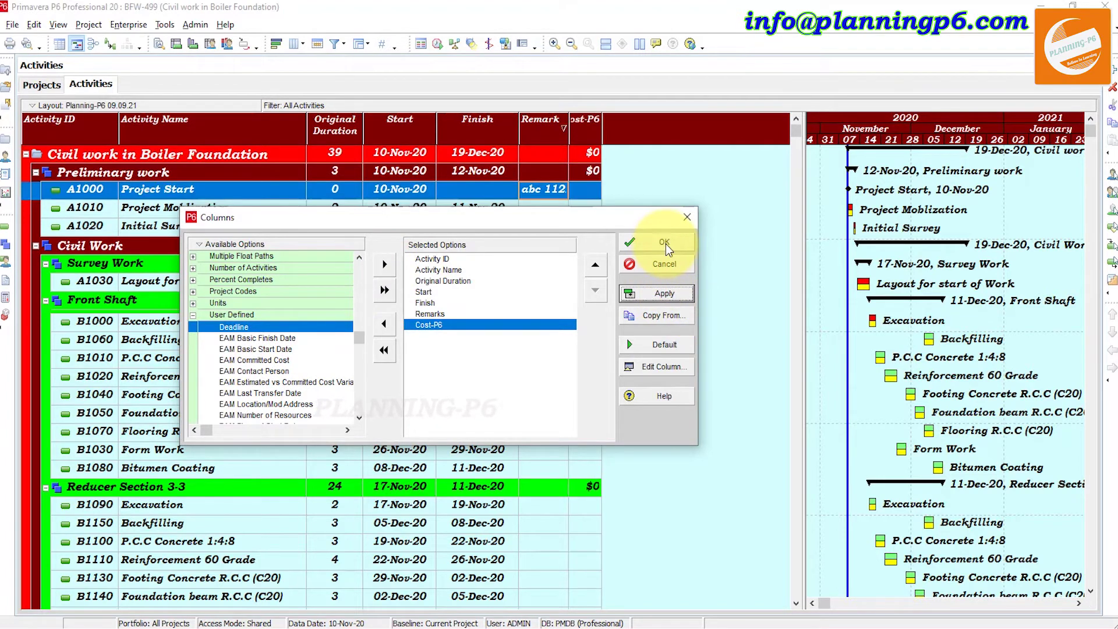
Widen the Cost-P6 column and enter 5000 as the cost for activity A1000 Project Start
drag(602, 126, 663, 130)
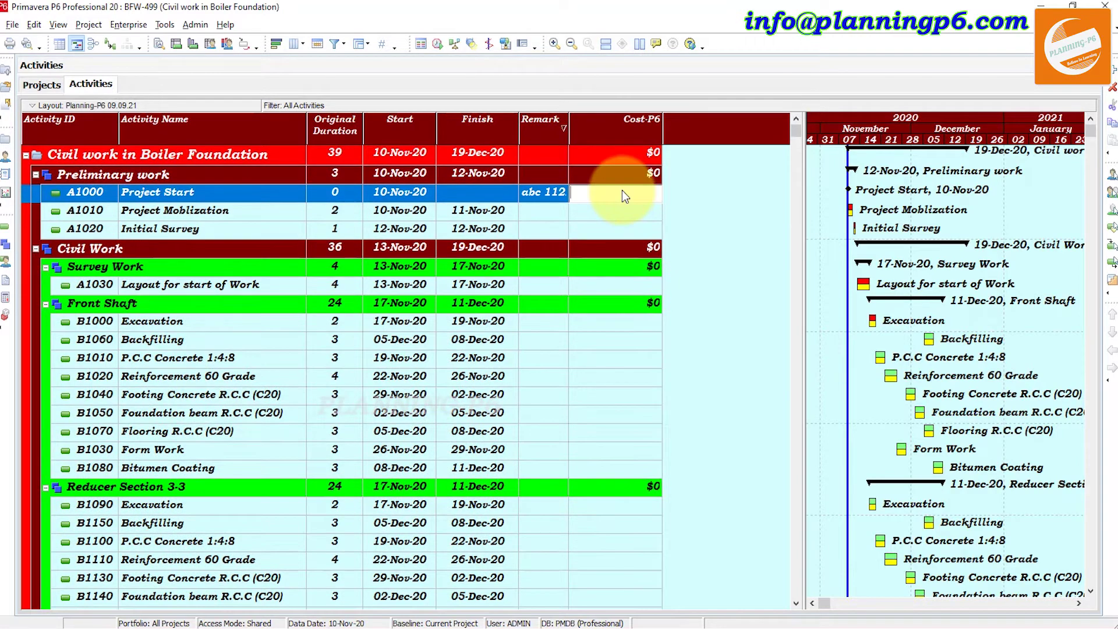
click(623, 191)
text(500)
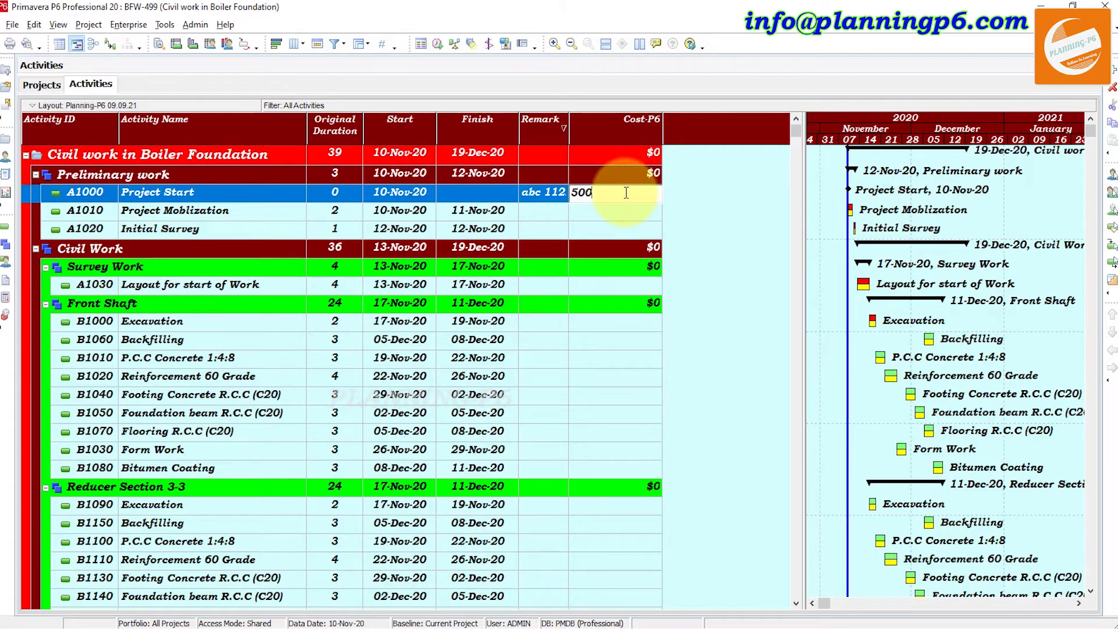
text(0)
key(Return)
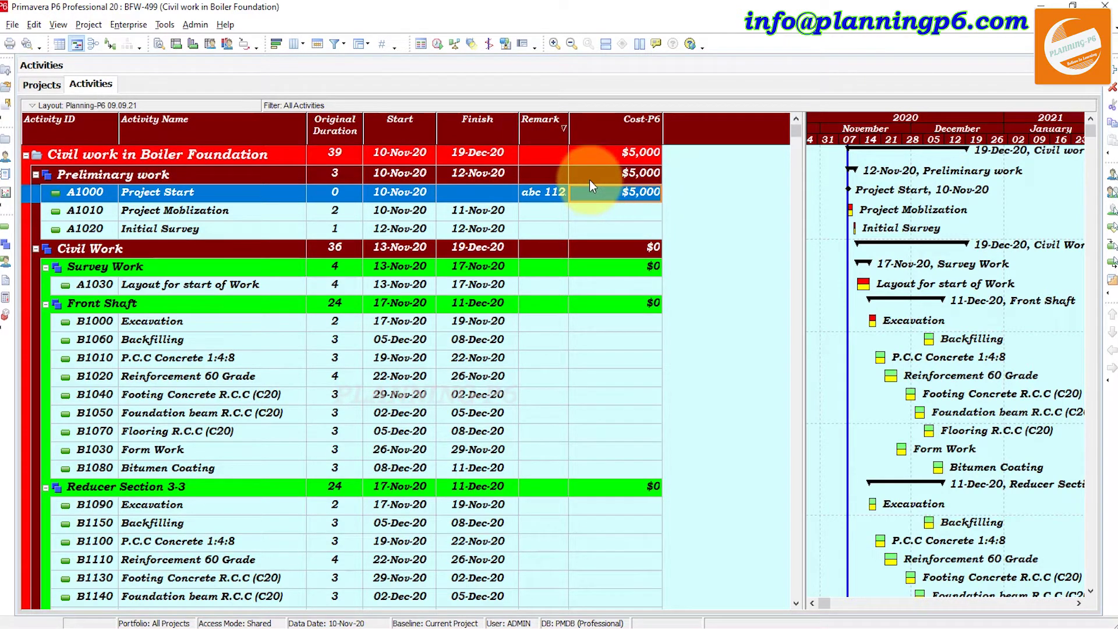
Enter 300 as the Cost-P6 value for activity B1040 Footing Concrete R.C.C (C20)
click(632, 216)
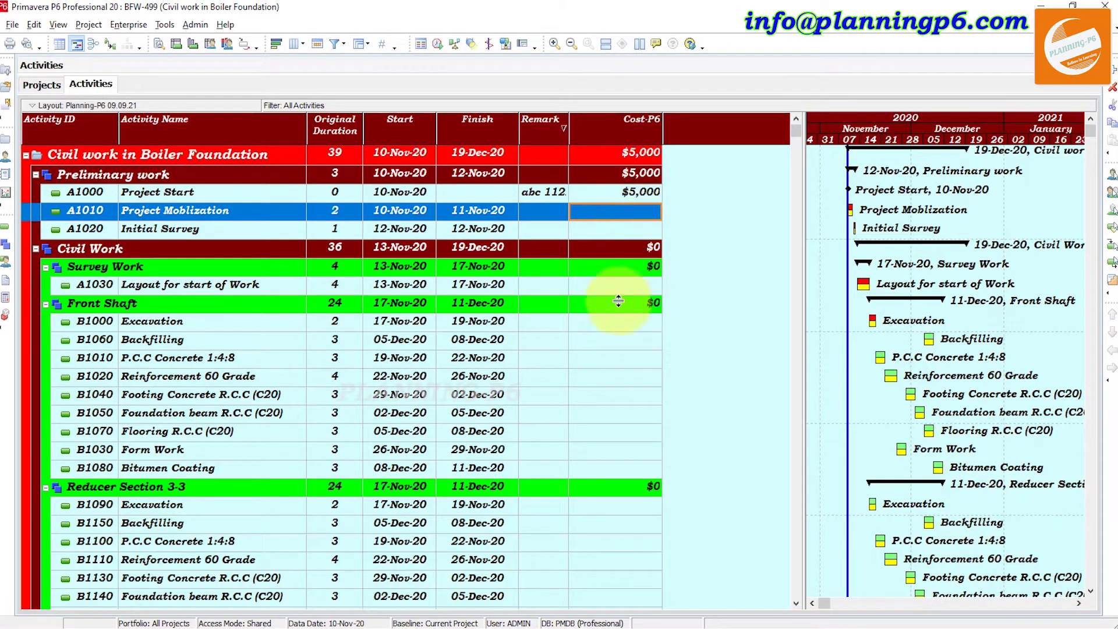
click(624, 397)
click(625, 397)
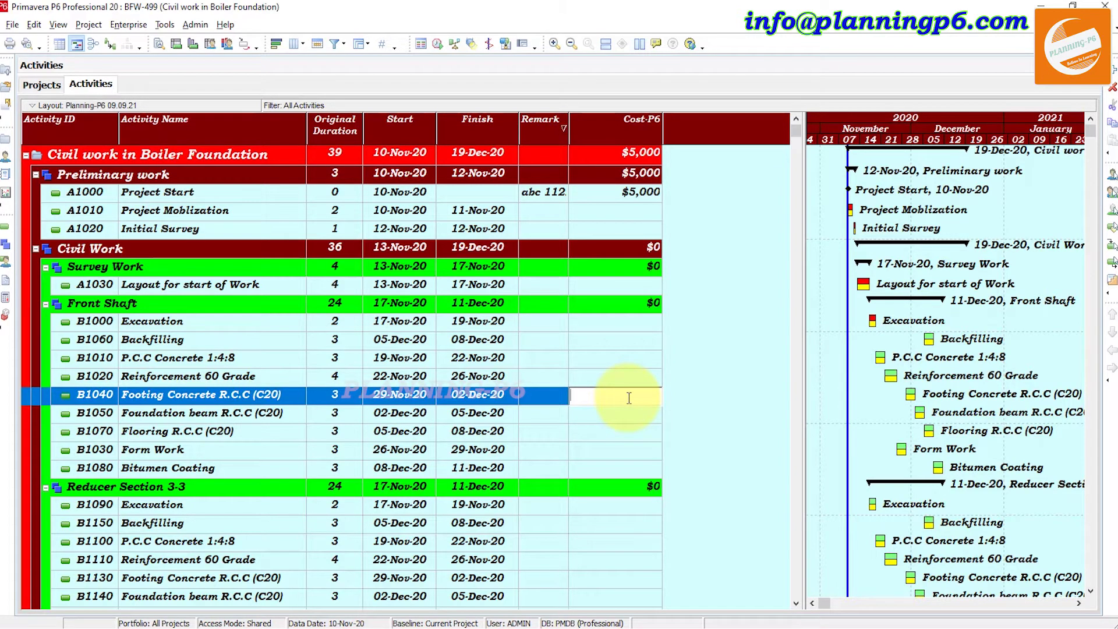
text(300)
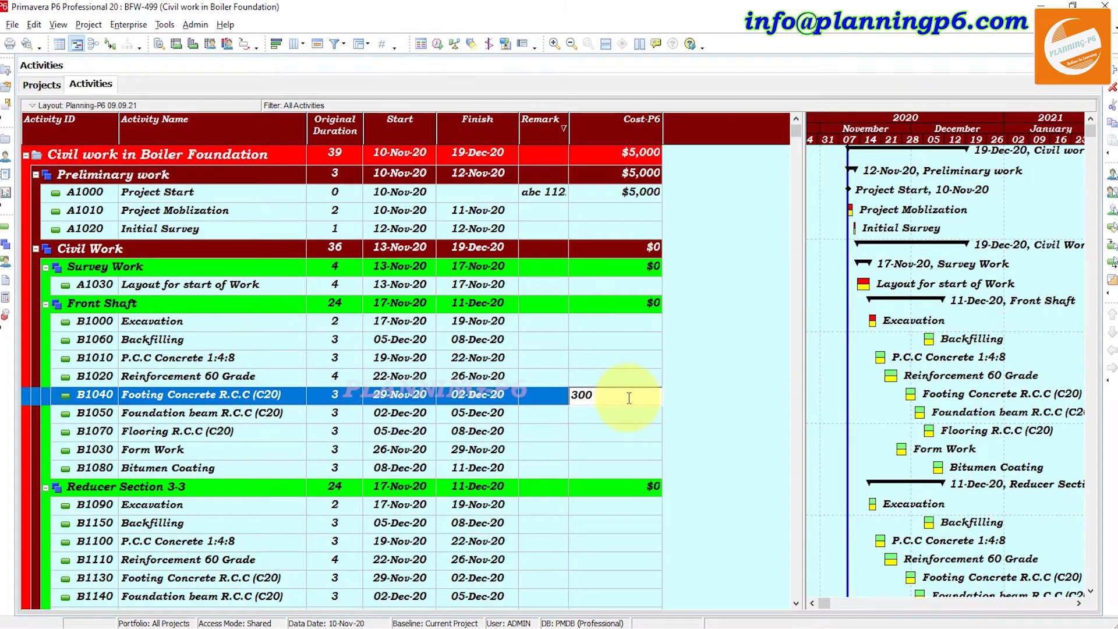
key(Return)
Enter 1.50 as the Cost-P6 value for activity B1150 Backfilling and review the costs rolled up to the WBS levels
click(613, 529)
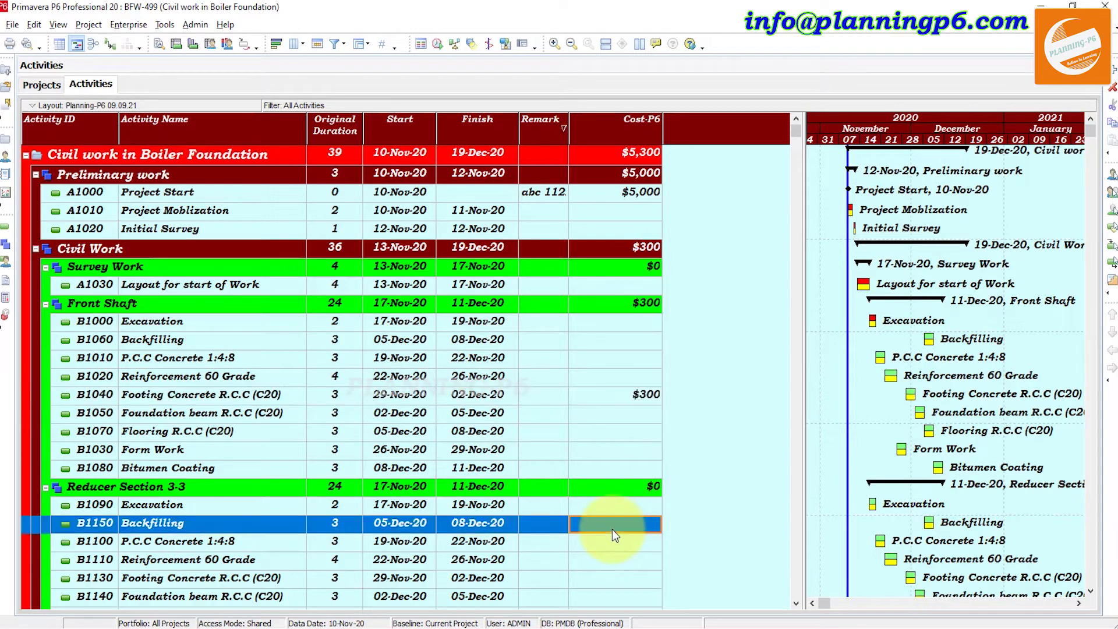
click(613, 528)
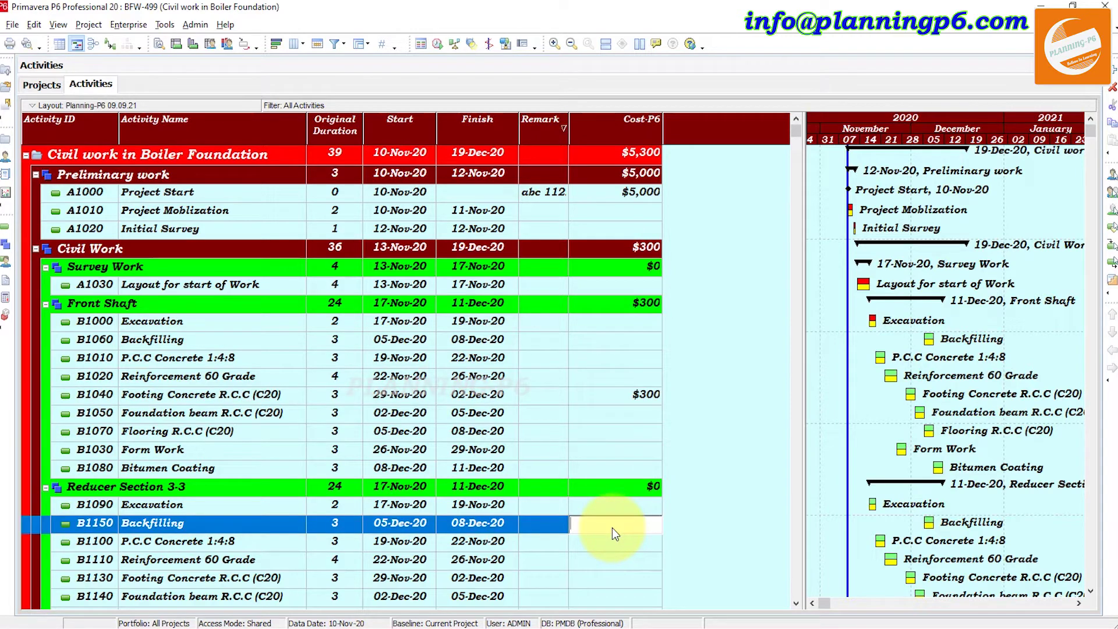
text(1.50)
key(Return)
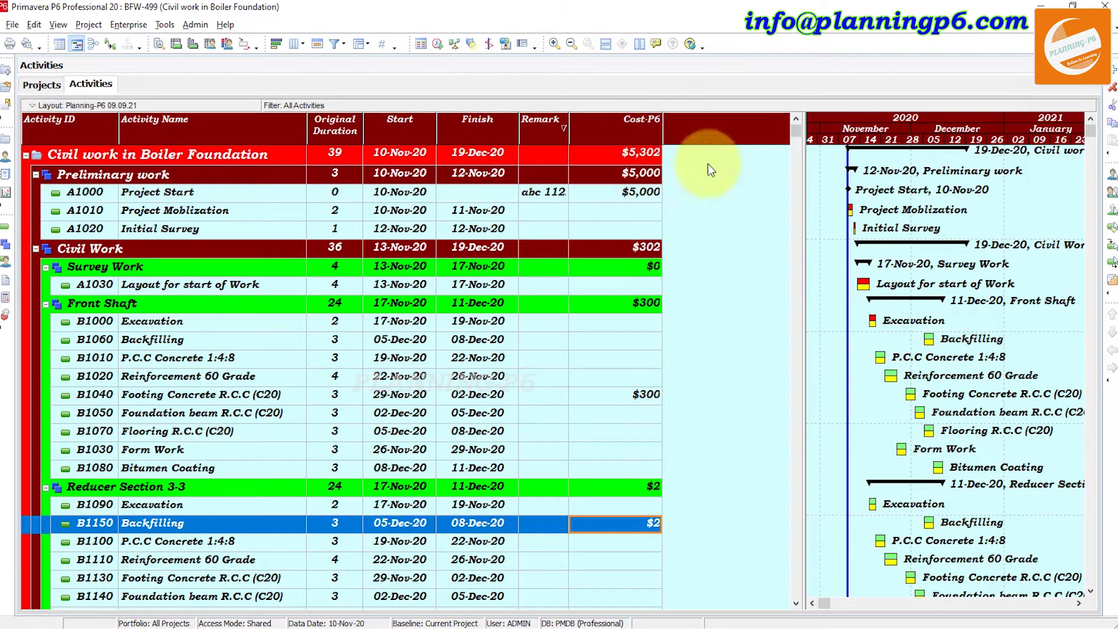
scroll(646, 530, down, 1)
scroll(646, 522, down, 4)
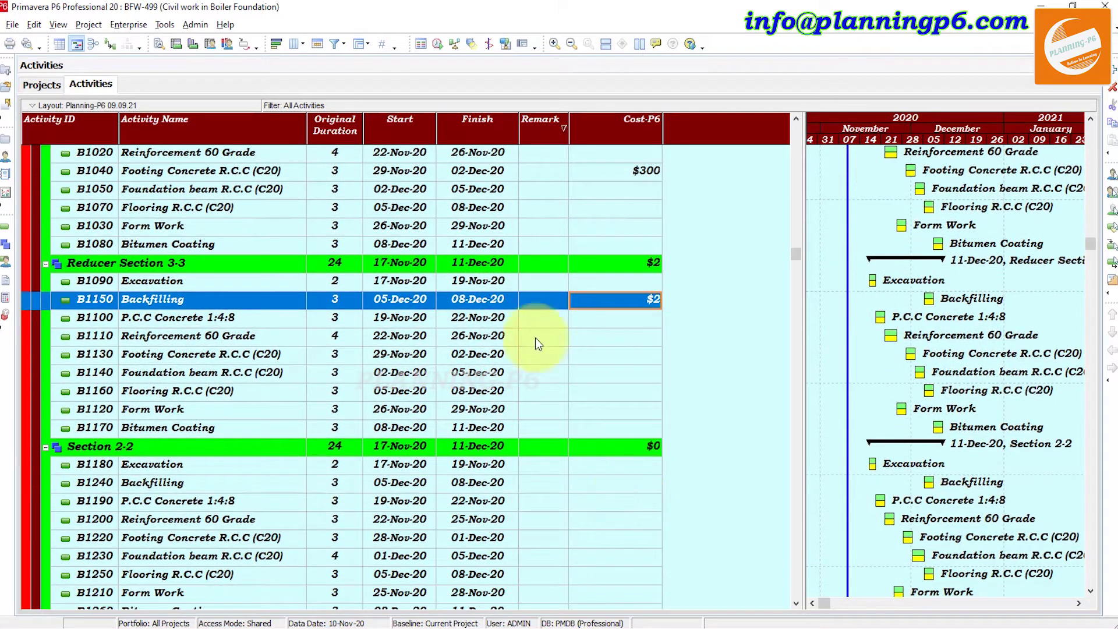
scroll(650, 267, up, 3)
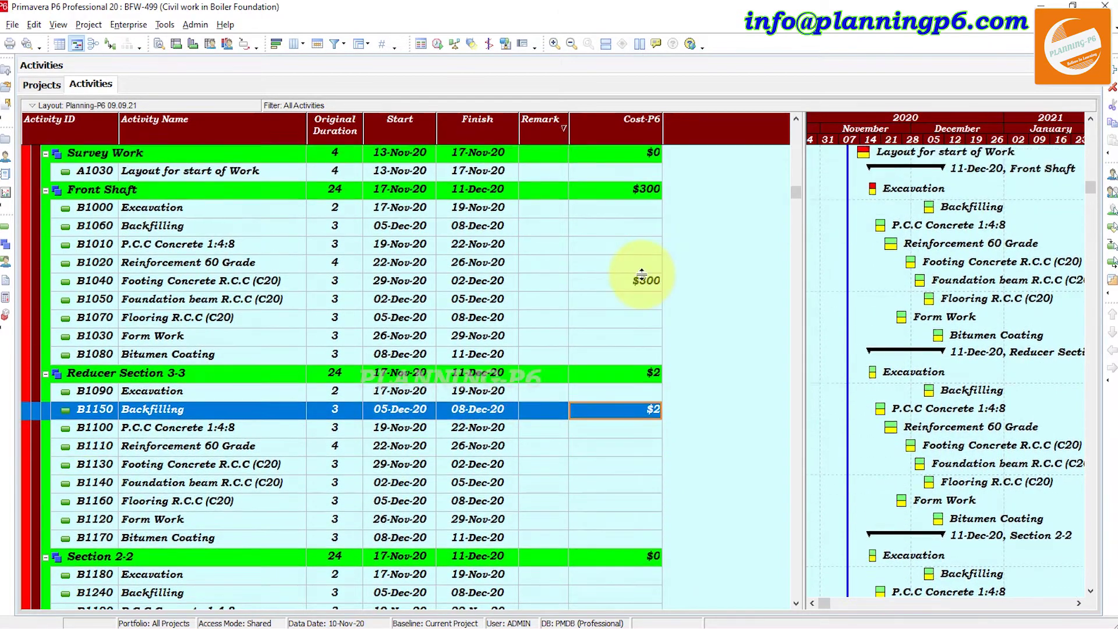
scroll(639, 251, up, 1)
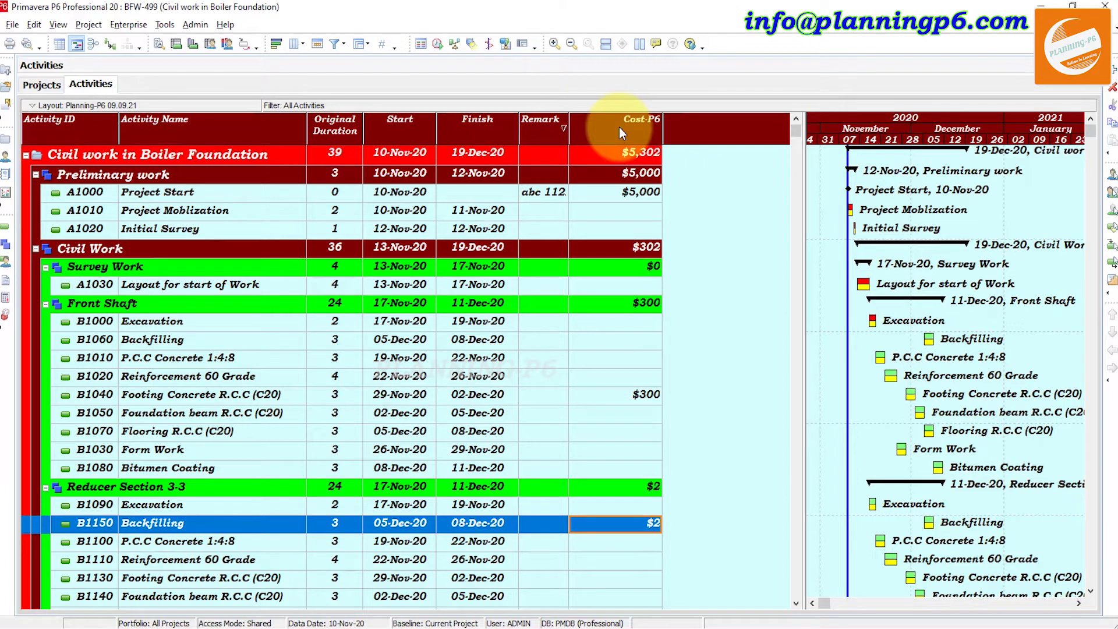
Create a new activity user defined field titled Finish Date -P6 with the data type Finish Date
right_click(673, 147)
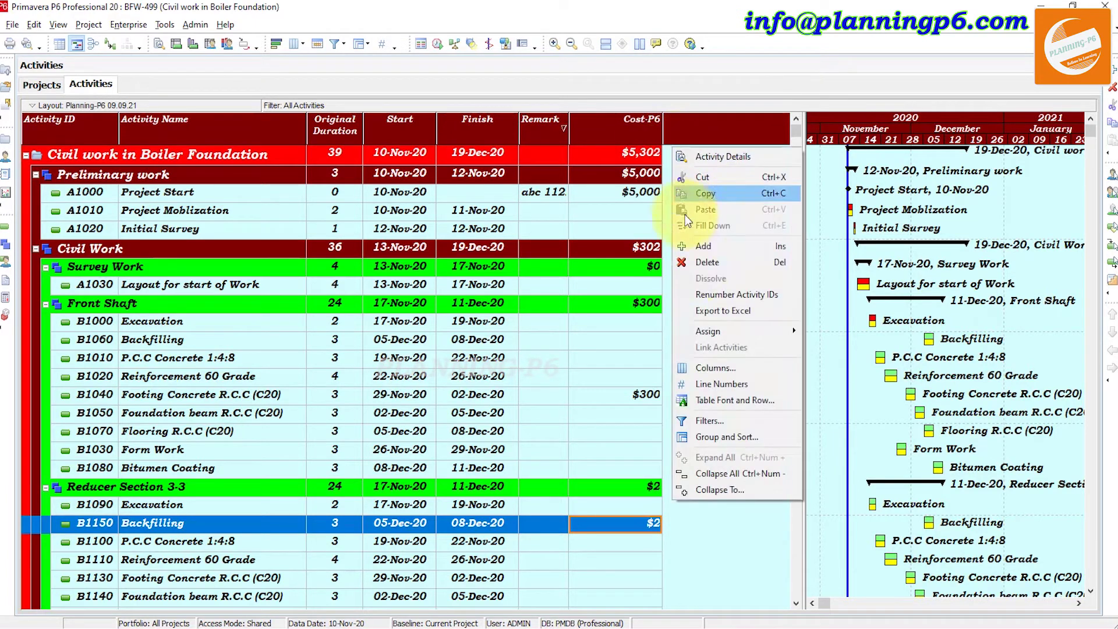
click(121, 25)
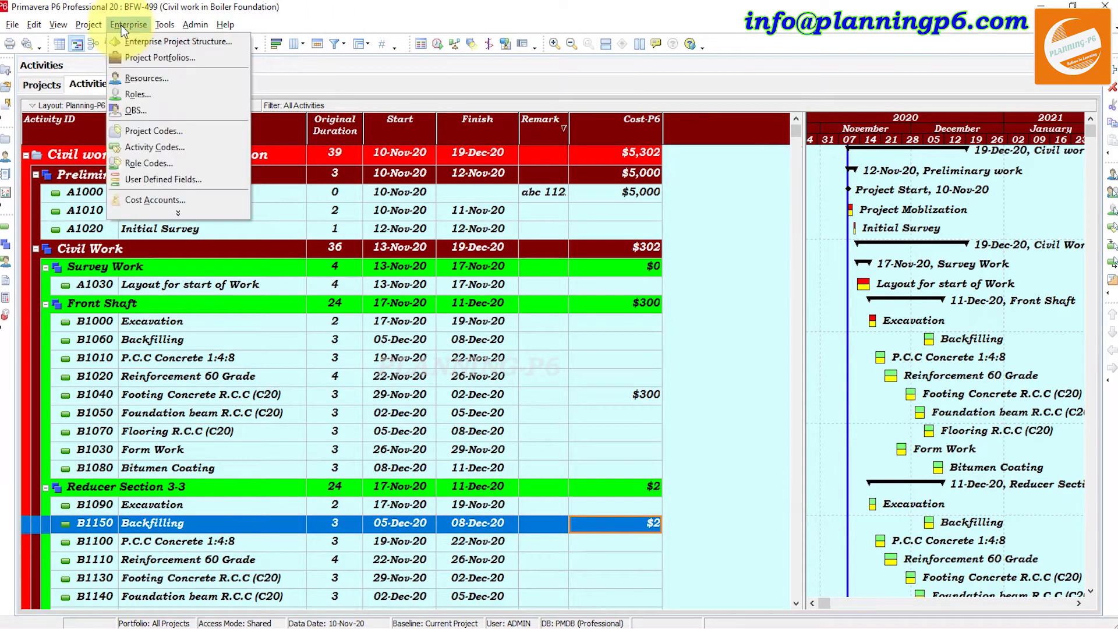
click(149, 178)
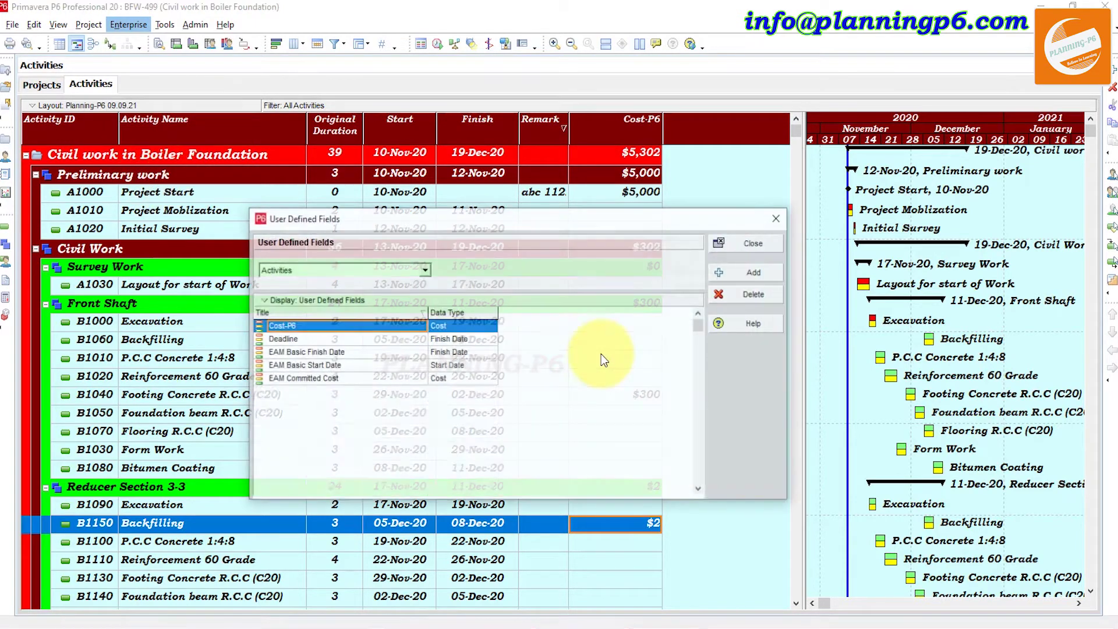
click(750, 277)
click(452, 324)
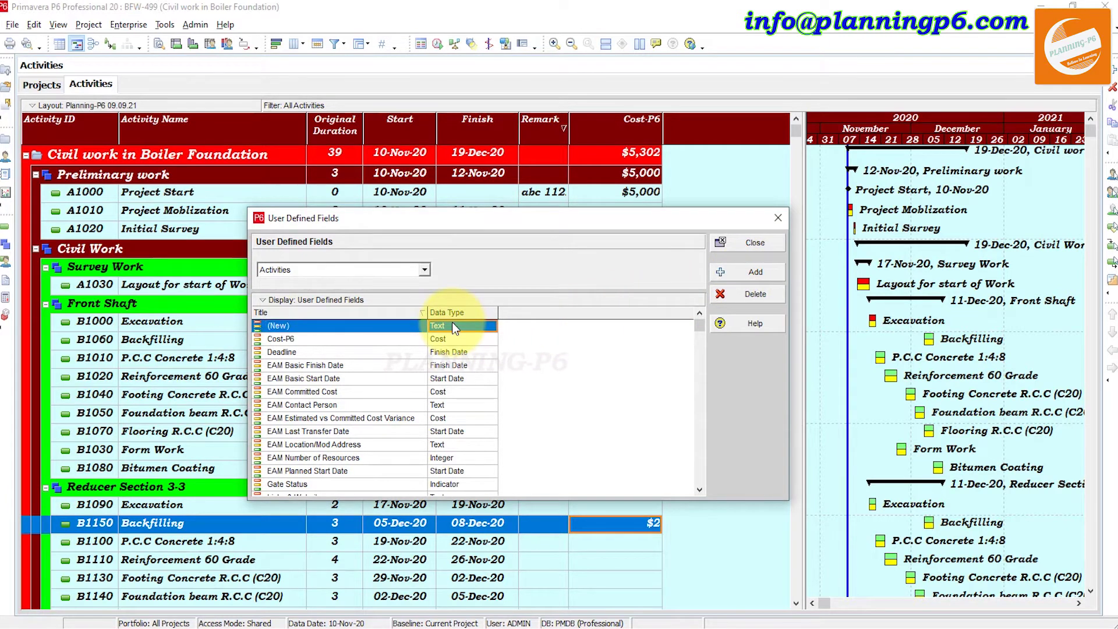
click(450, 327)
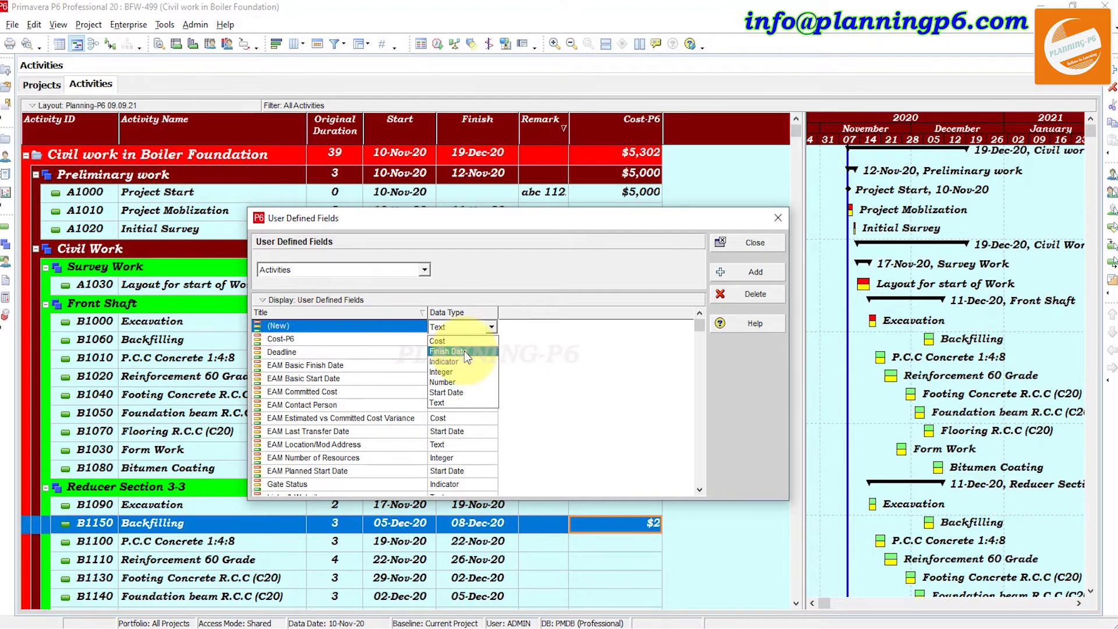
click(463, 351)
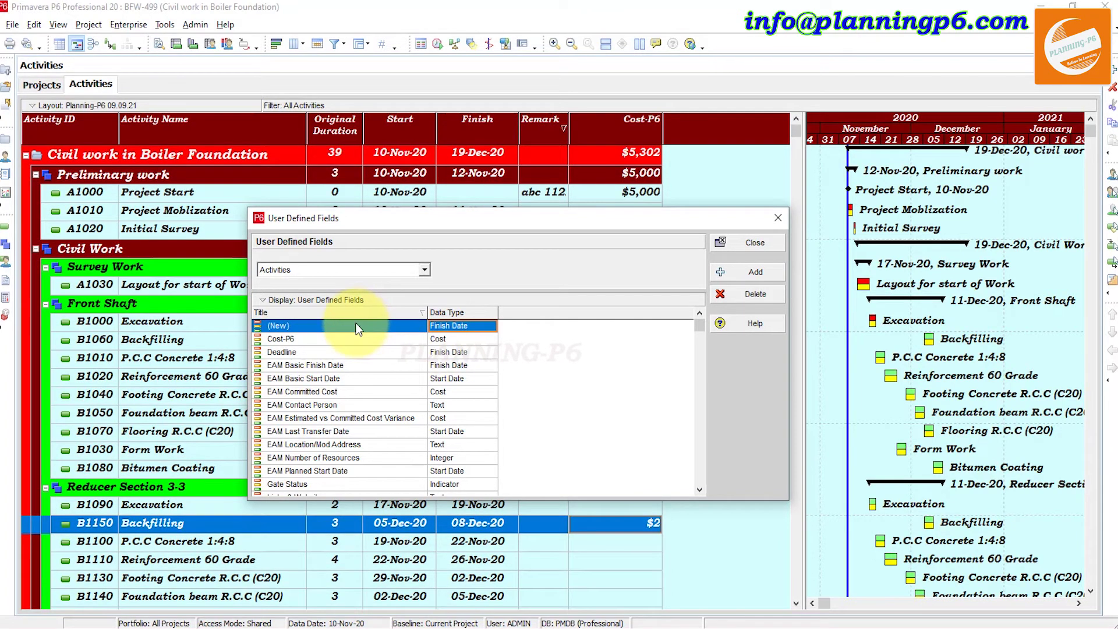
click(357, 326)
text(F)
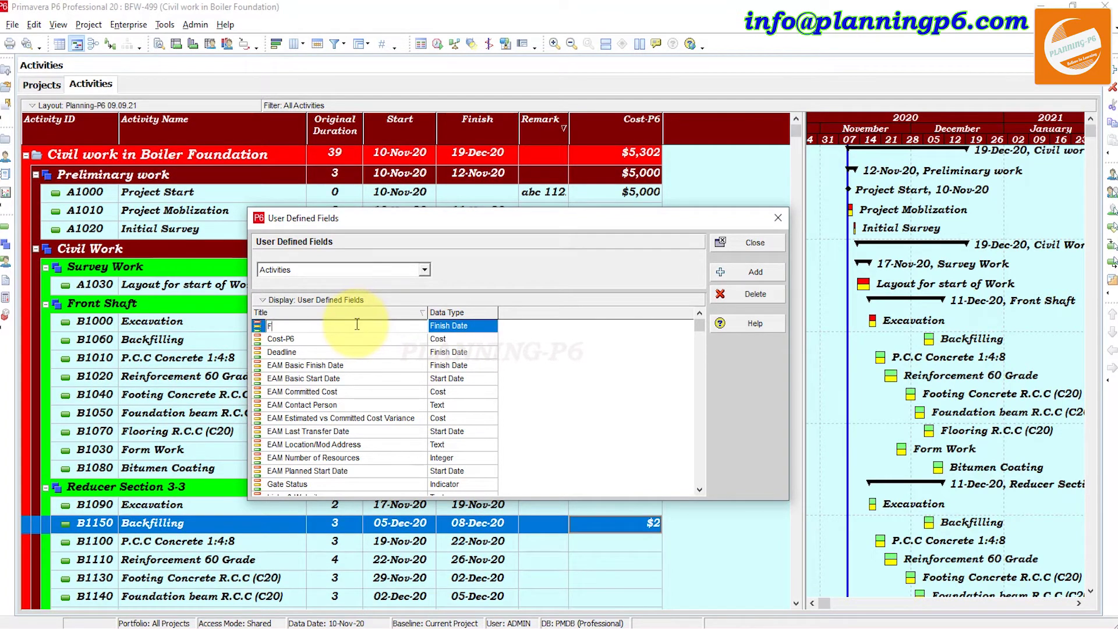
text(inish Date -P6)
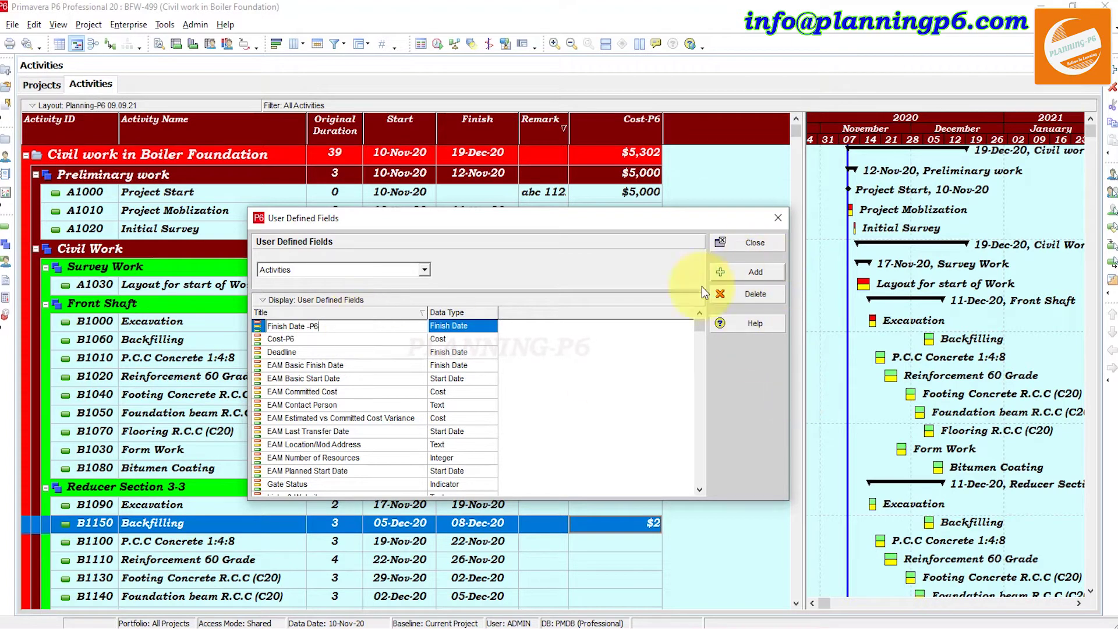
click(554, 349)
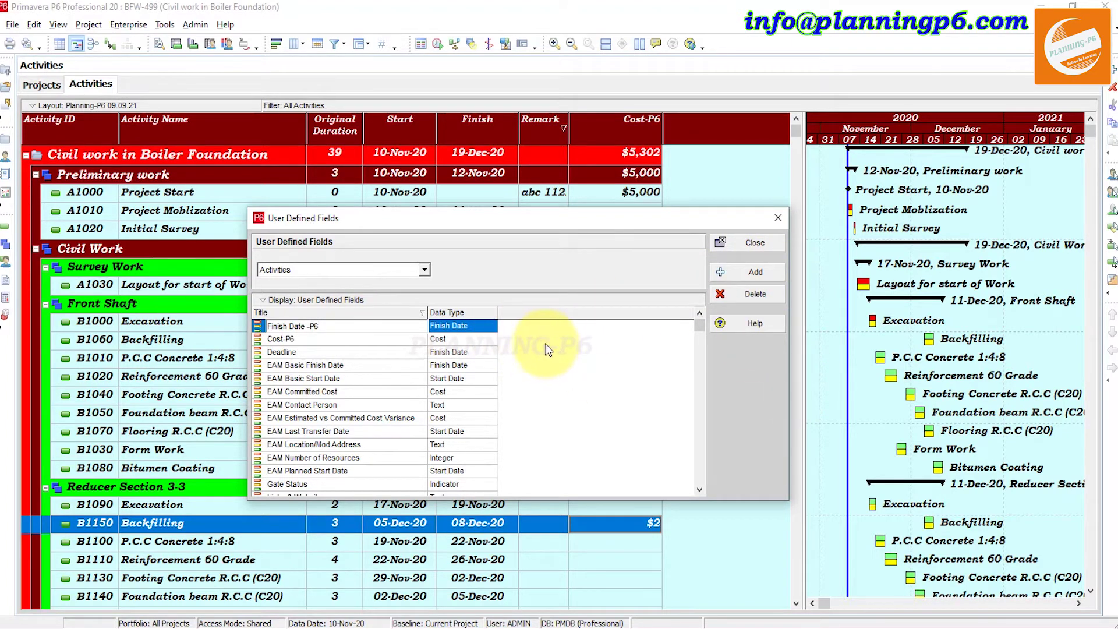
Add another user defined field for activities and title it Start Date - P6
click(742, 274)
click(310, 325)
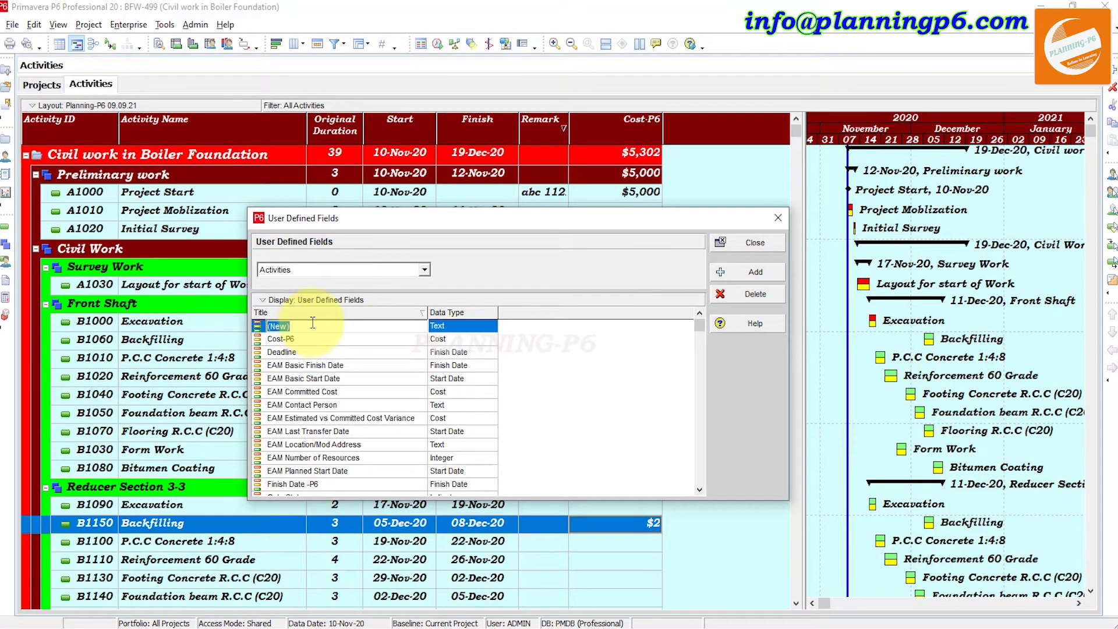
text(Start Date - P6)
Set the data type of the Start Date - P6 field to Start Date and close the user defined fields
click(443, 326)
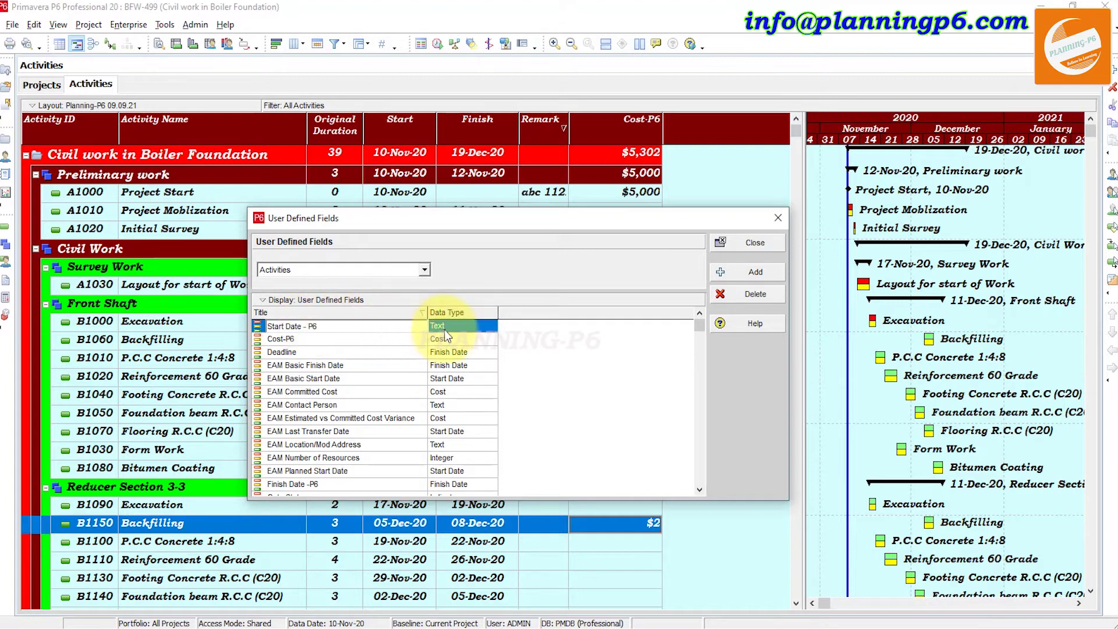
click(452, 327)
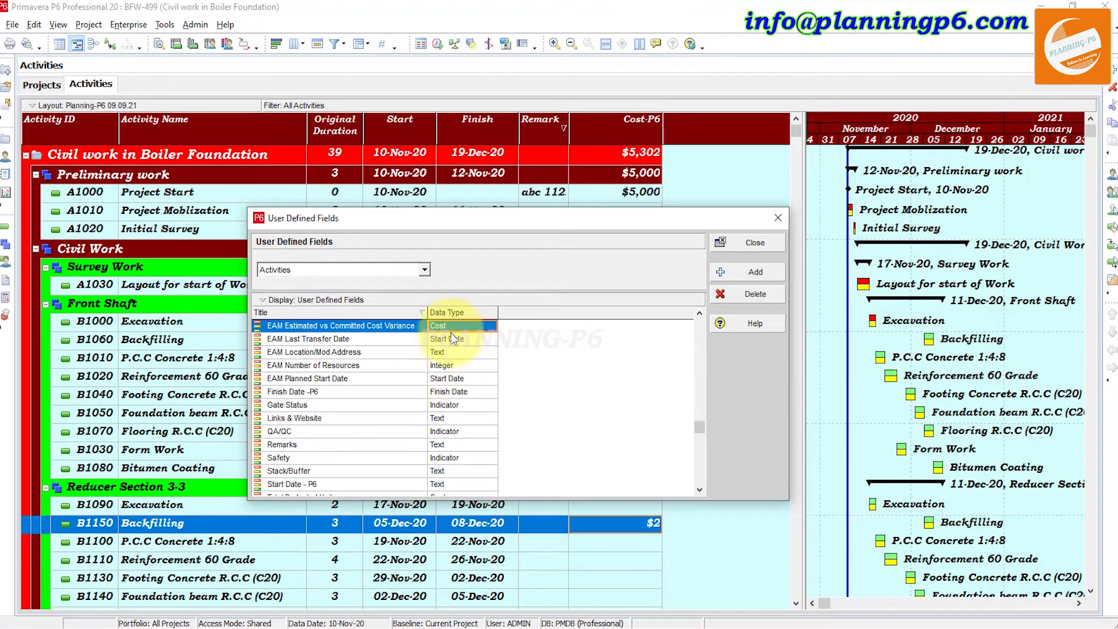
key(Escape)
scroll(352, 423, down, 1)
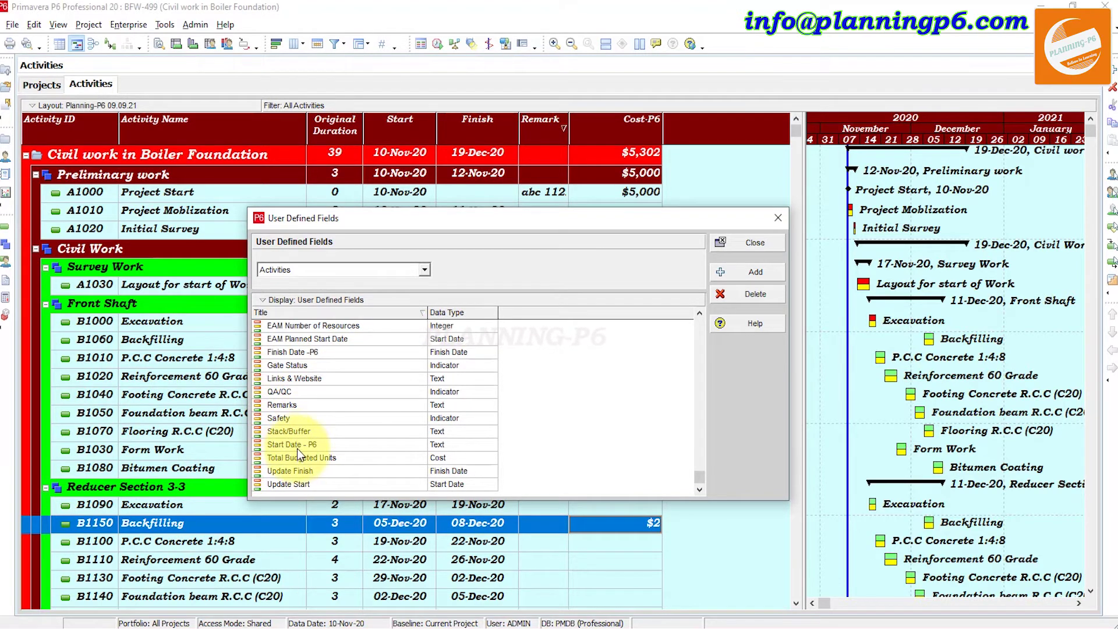
click(297, 447)
click(445, 445)
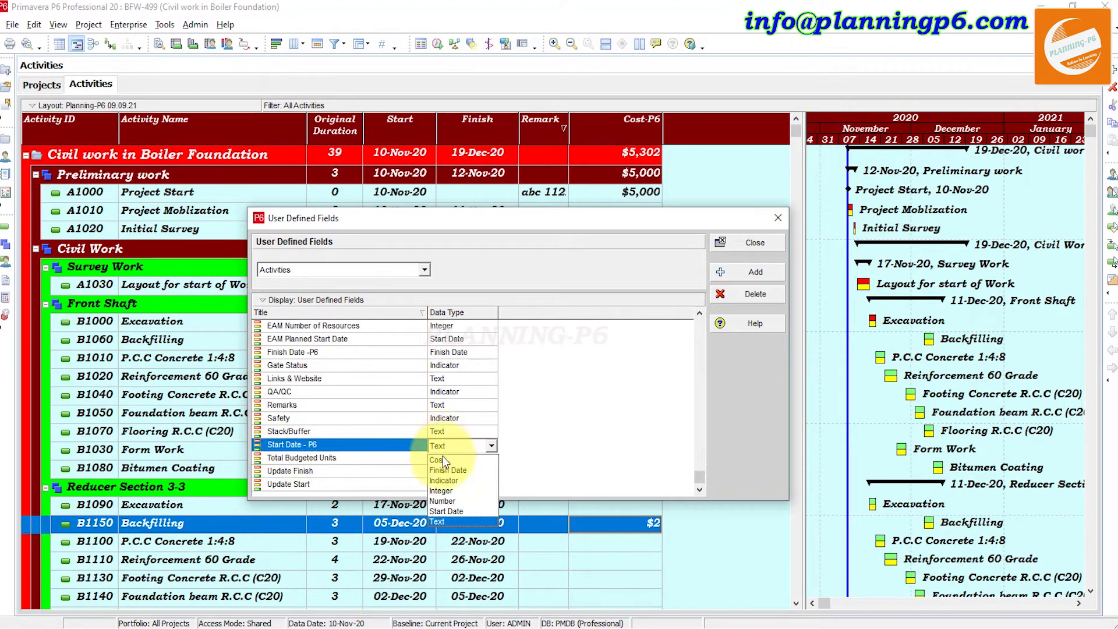
click(446, 508)
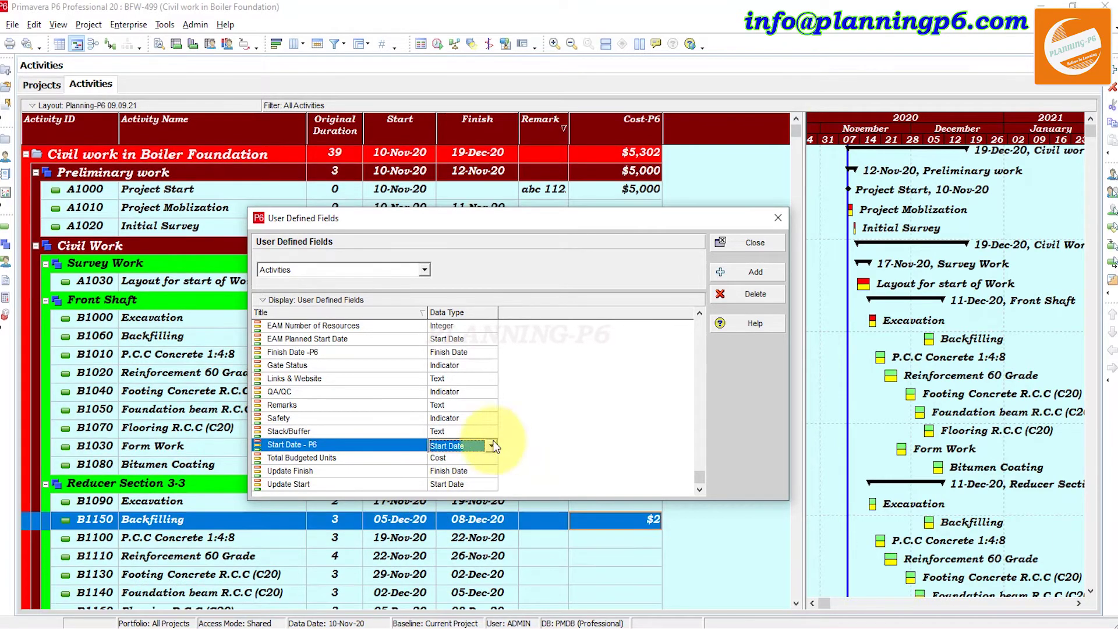
click(752, 245)
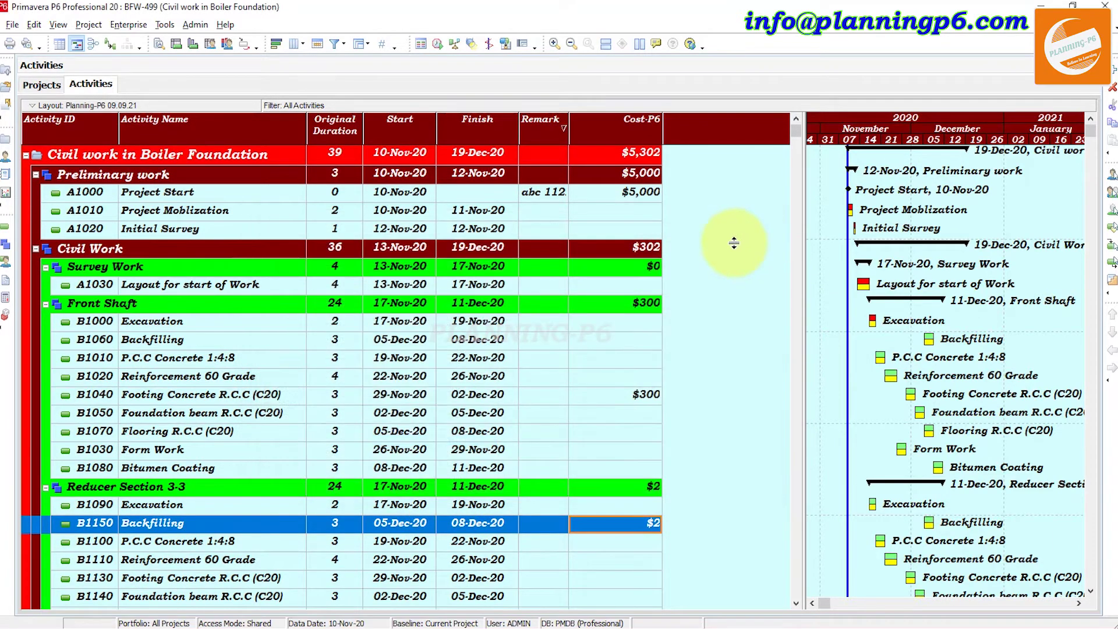
Add the user defined fields Start Date - P6 and Finish Date -P6 as columns after Cost-P6 and apply the column settings
right_click(693, 208)
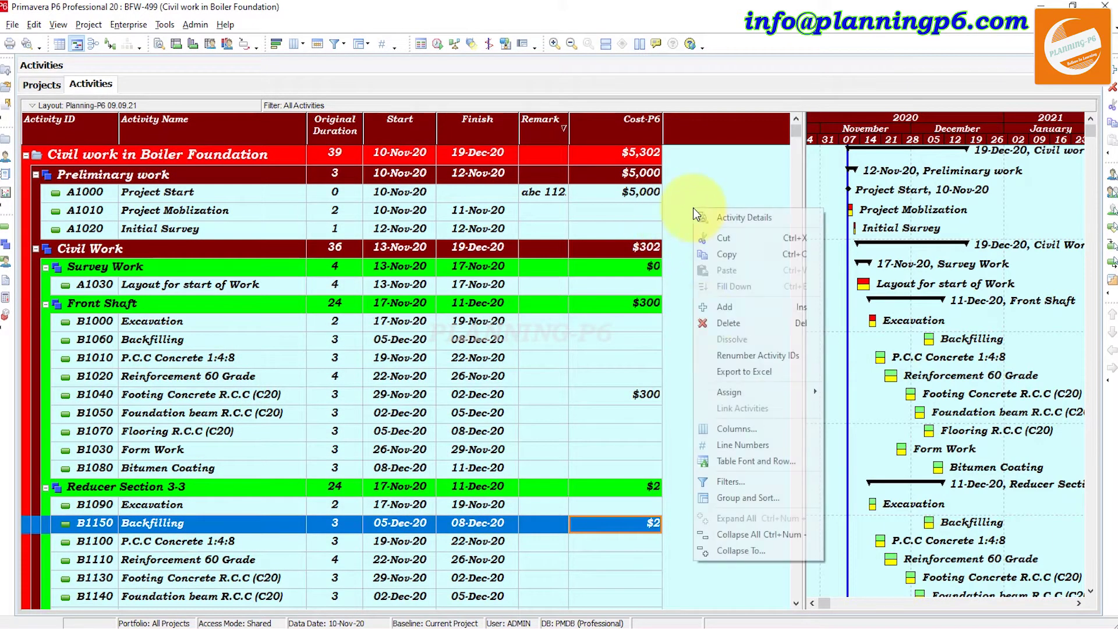
click(740, 429)
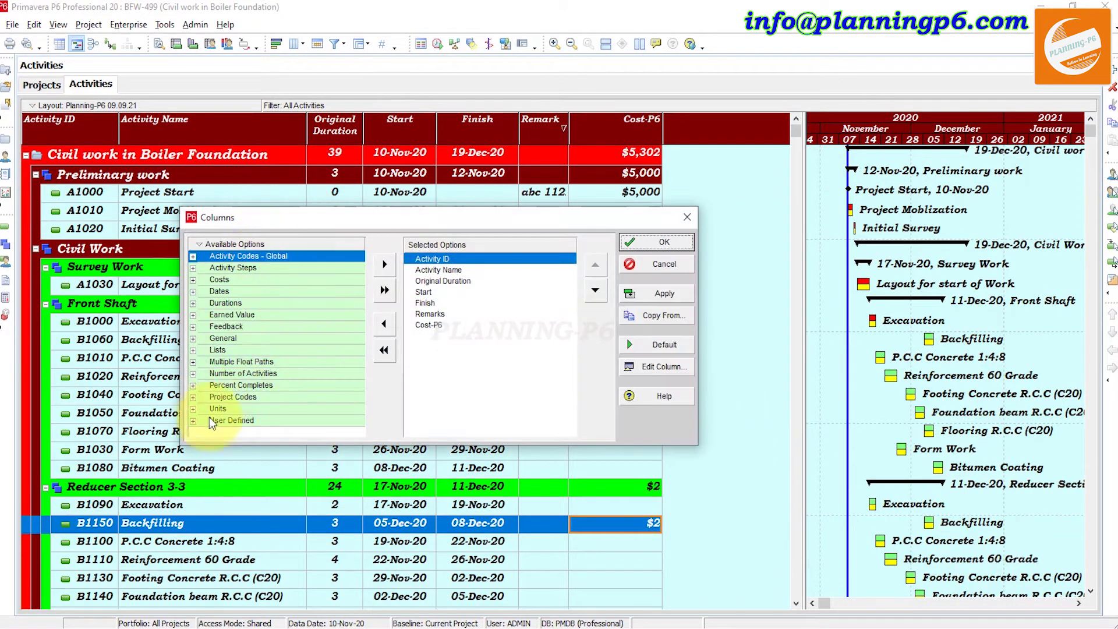
click(198, 420)
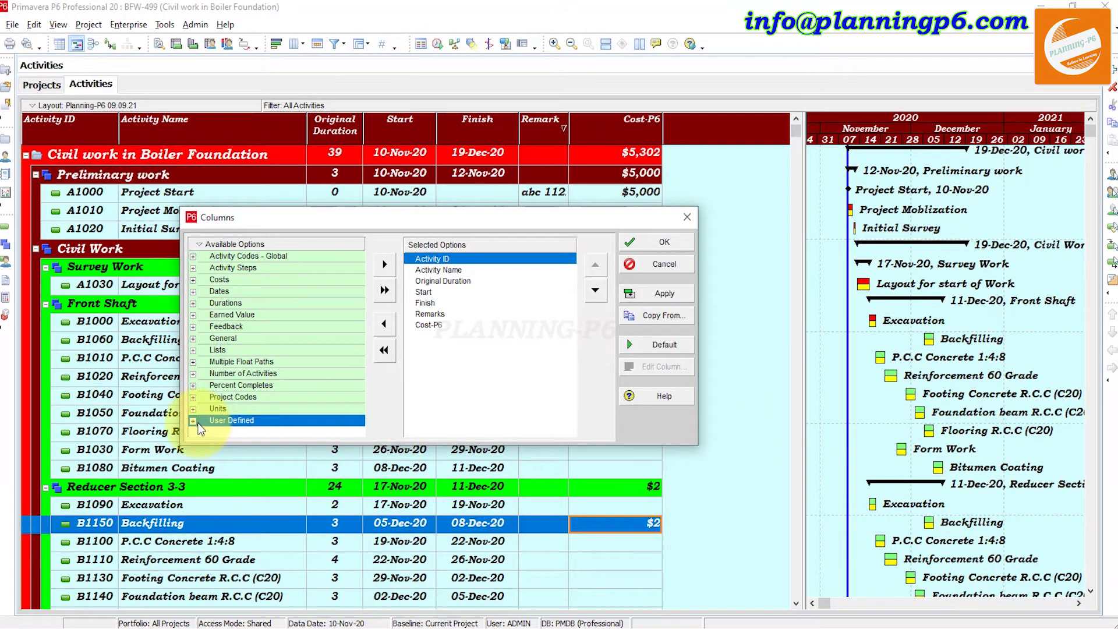
click(193, 419)
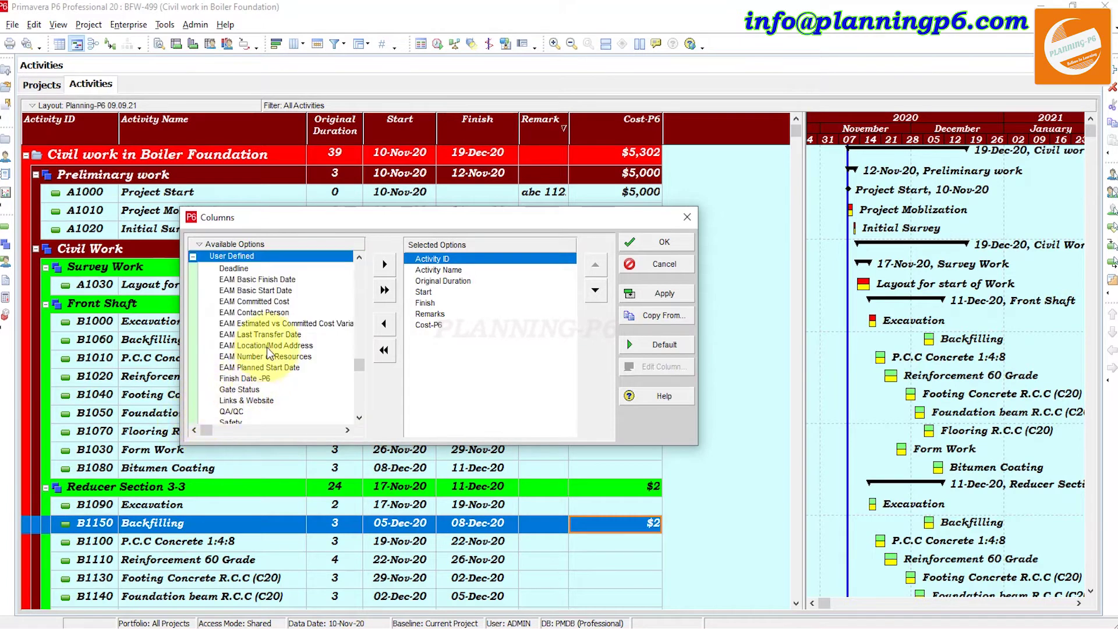
scroll(268, 344, down, 2)
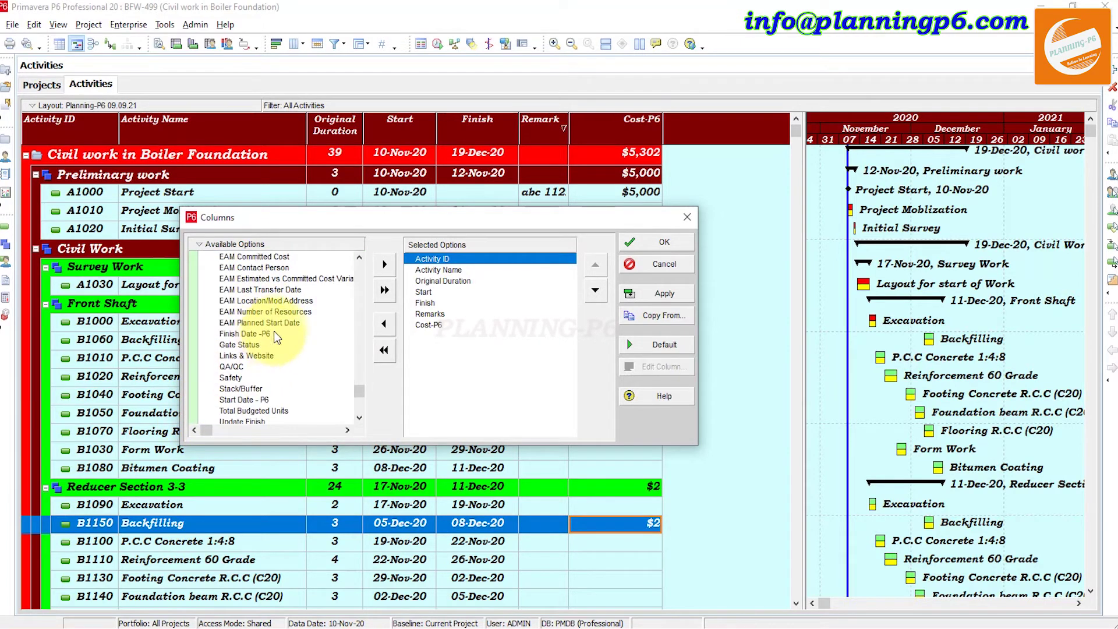
click(434, 325)
double_click(250, 377)
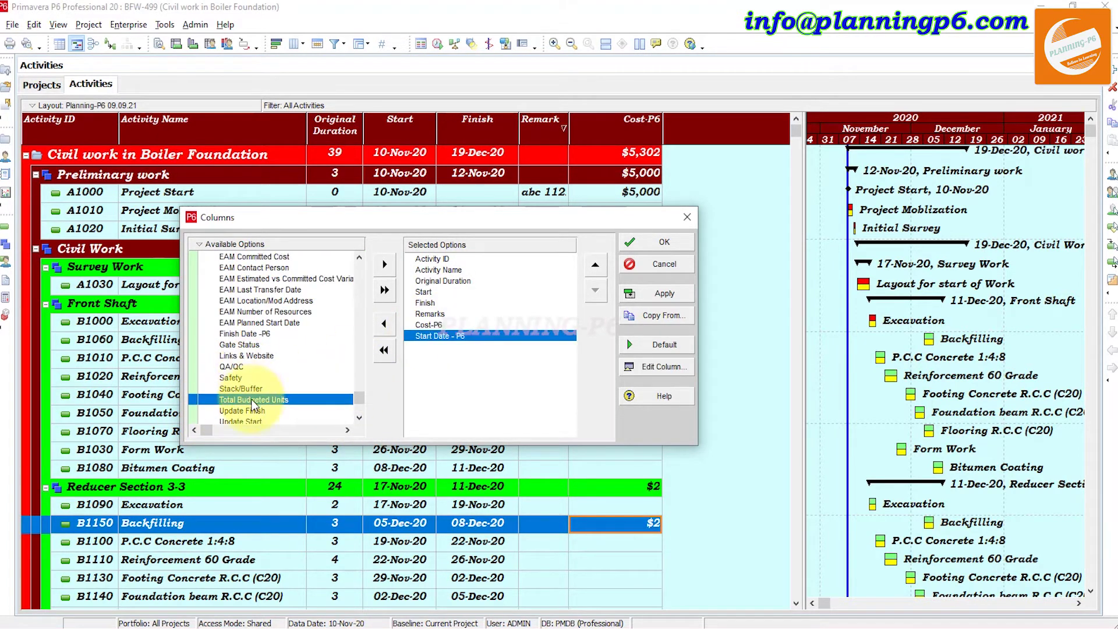
scroll(246, 372, up, 2)
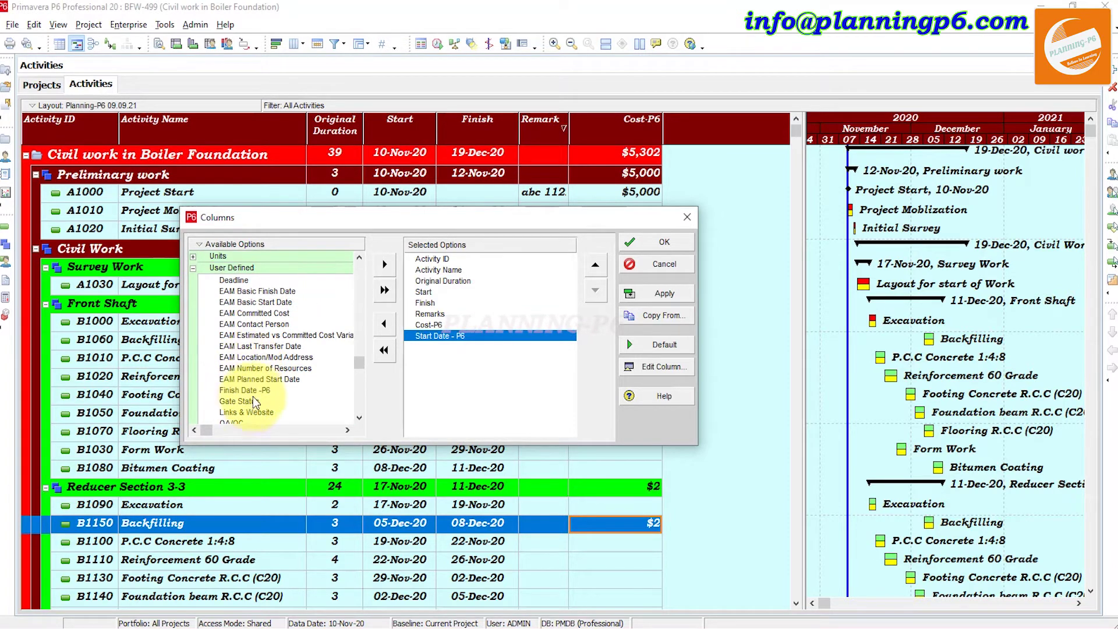
double_click(257, 390)
click(665, 293)
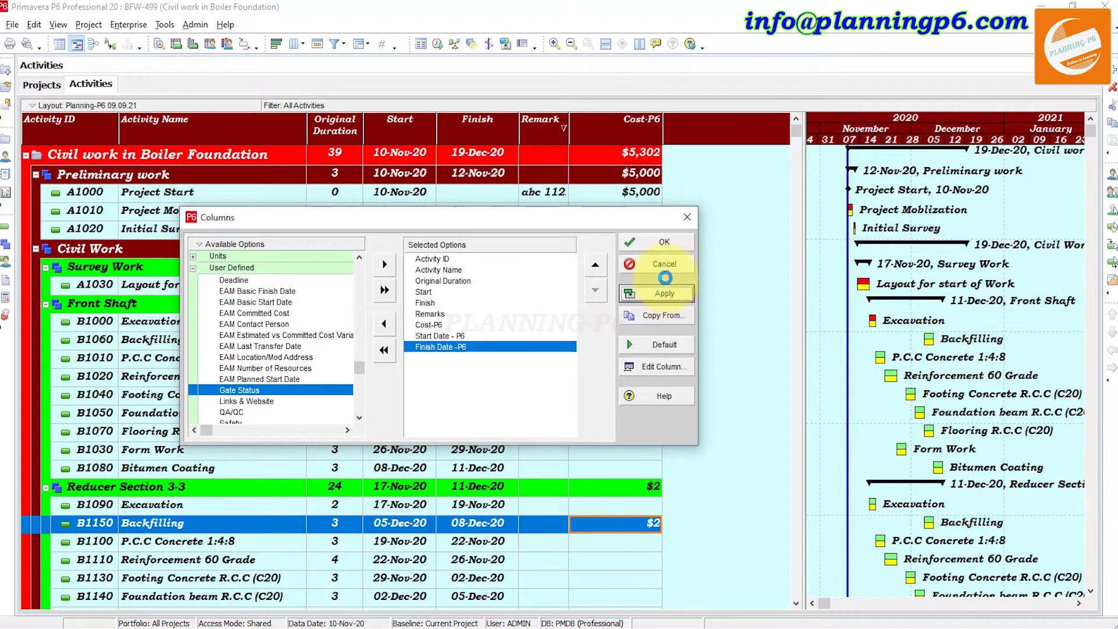
click(668, 243)
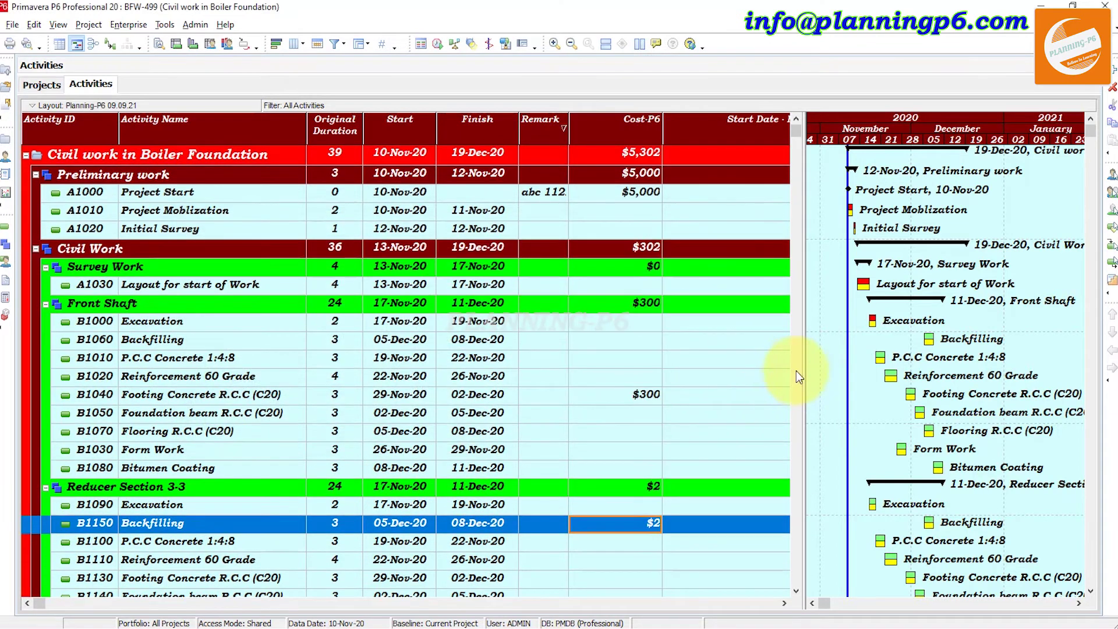
Widen the activity table area and narrow the Start Date - P6 and Cost-P6 columns
drag(807, 352, 838, 358)
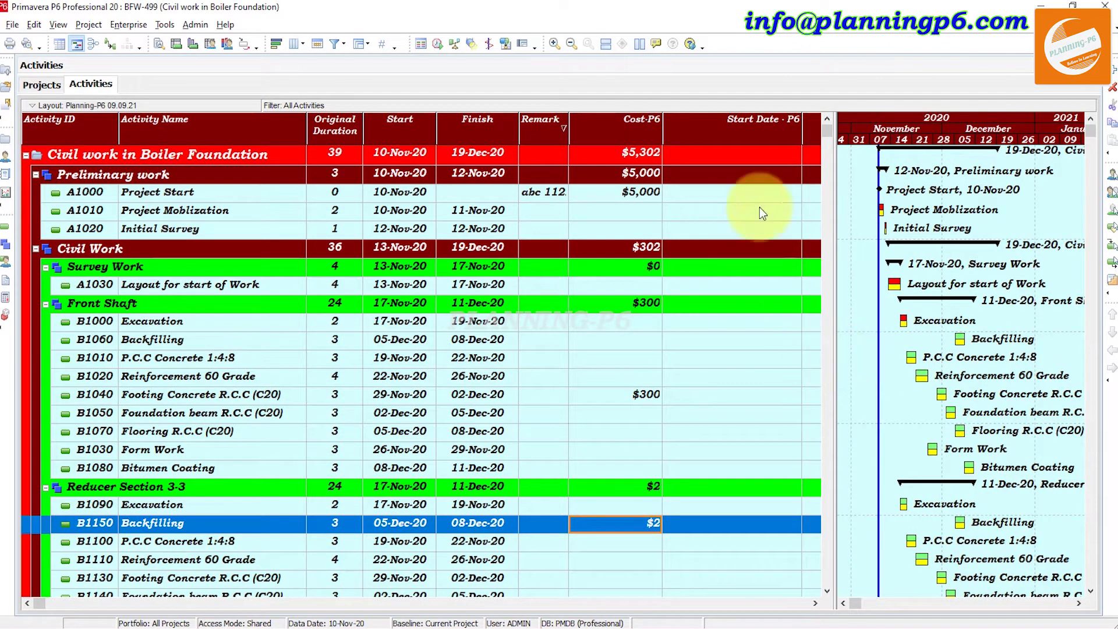
drag(791, 134, 763, 134)
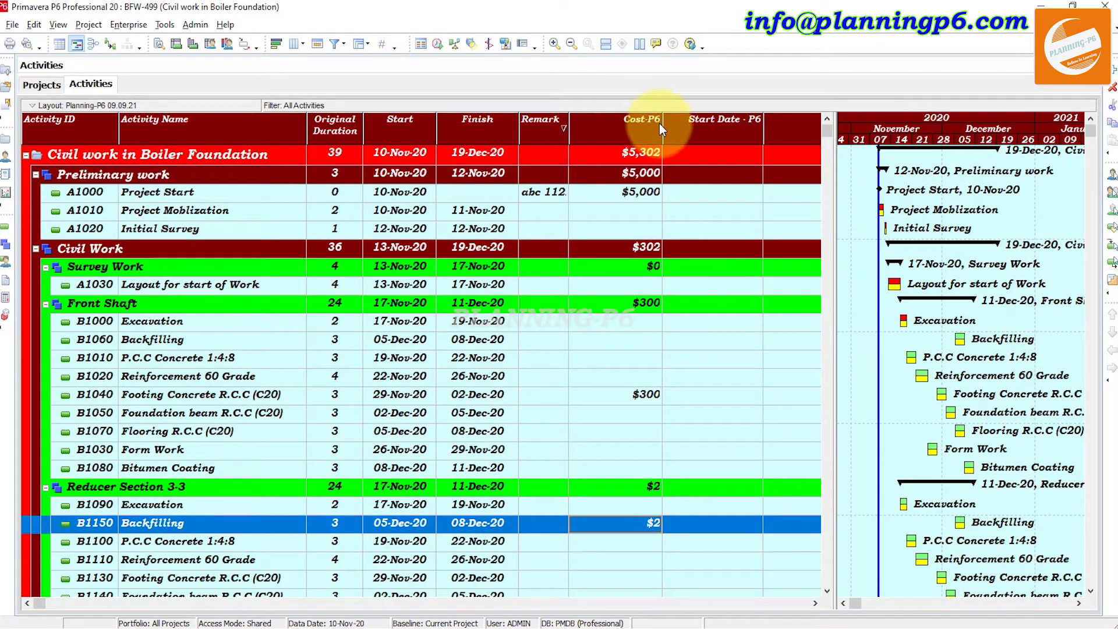
drag(662, 125, 635, 125)
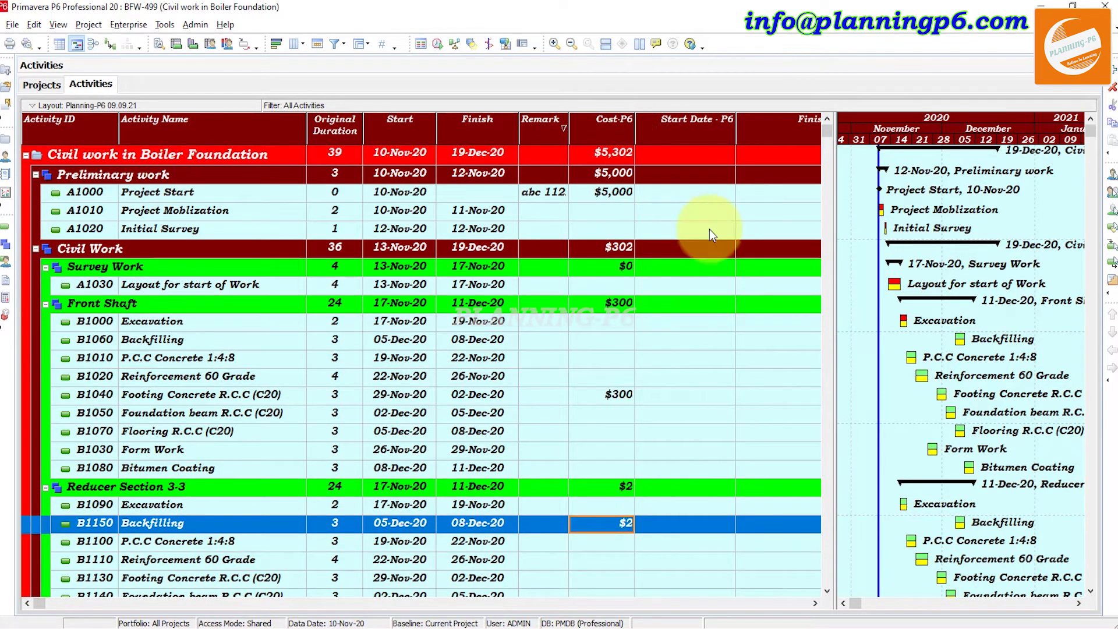
Set the Start Date - P6 value of activity A1010 Project Moblization to 20-Dec-21
click(703, 208)
click(698, 208)
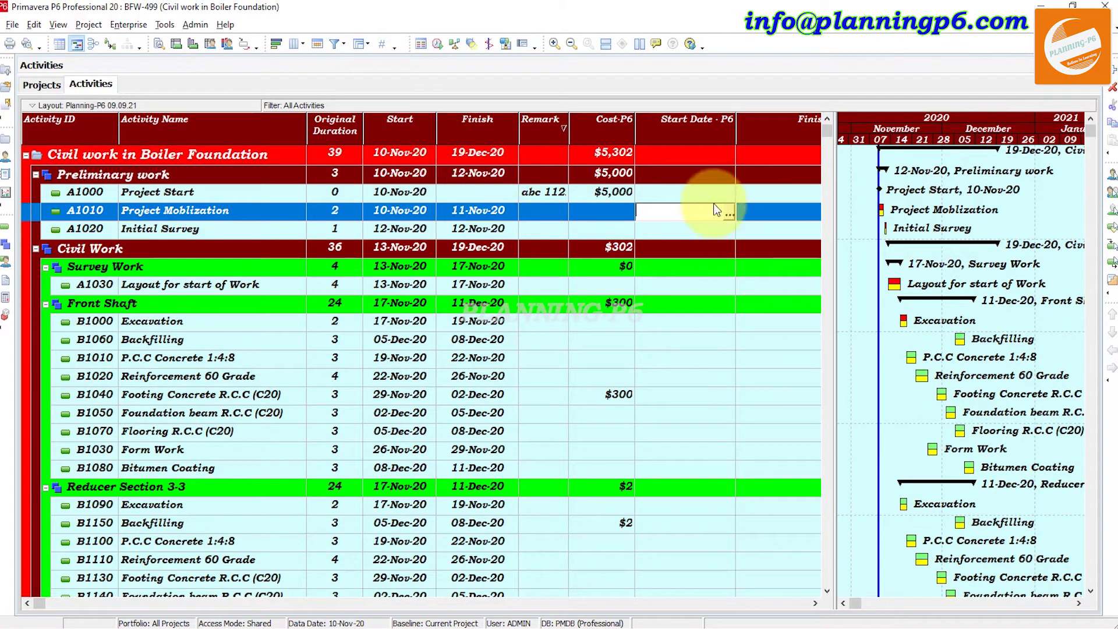
click(729, 213)
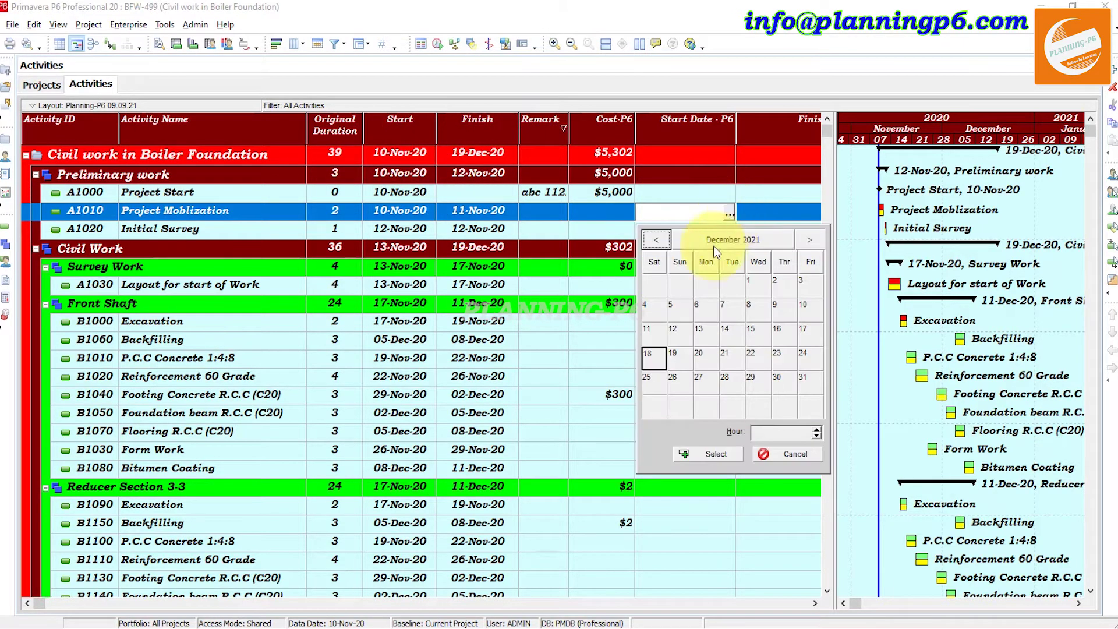
click(699, 353)
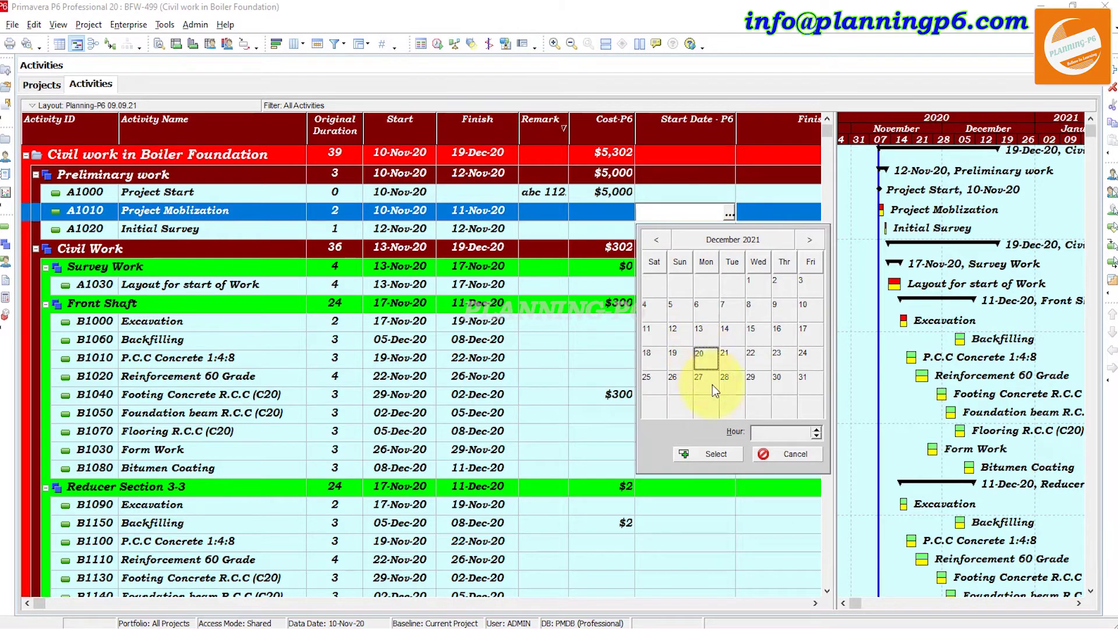
click(719, 457)
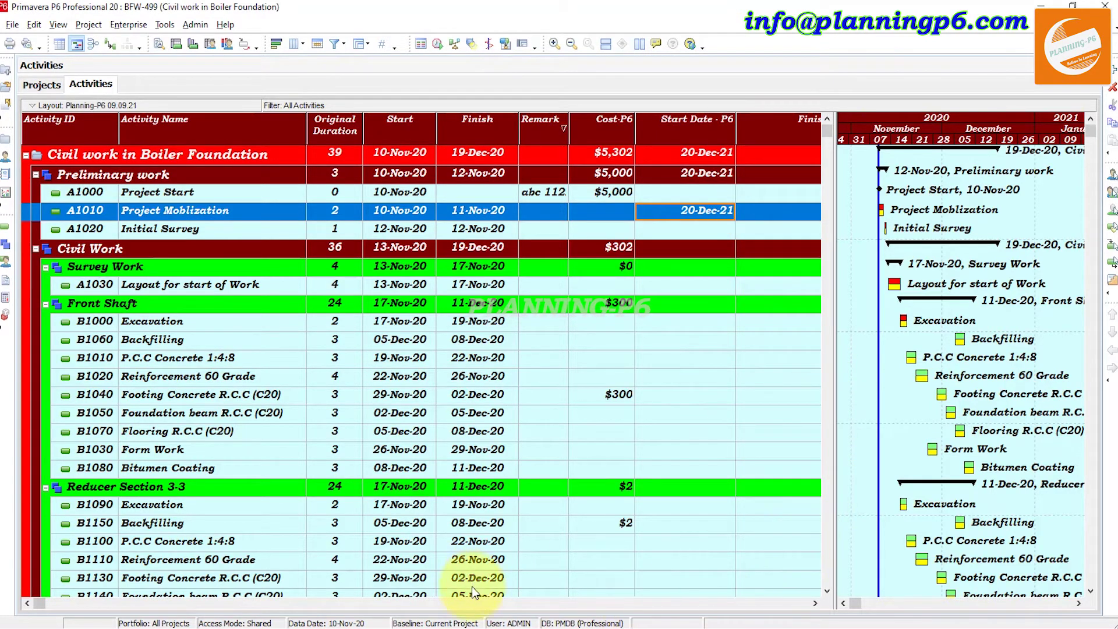
Set the Finish Date -P6 value of activity B1050 Foundation beam R.C.C (C20) to 31-Dec-21
click(491, 604)
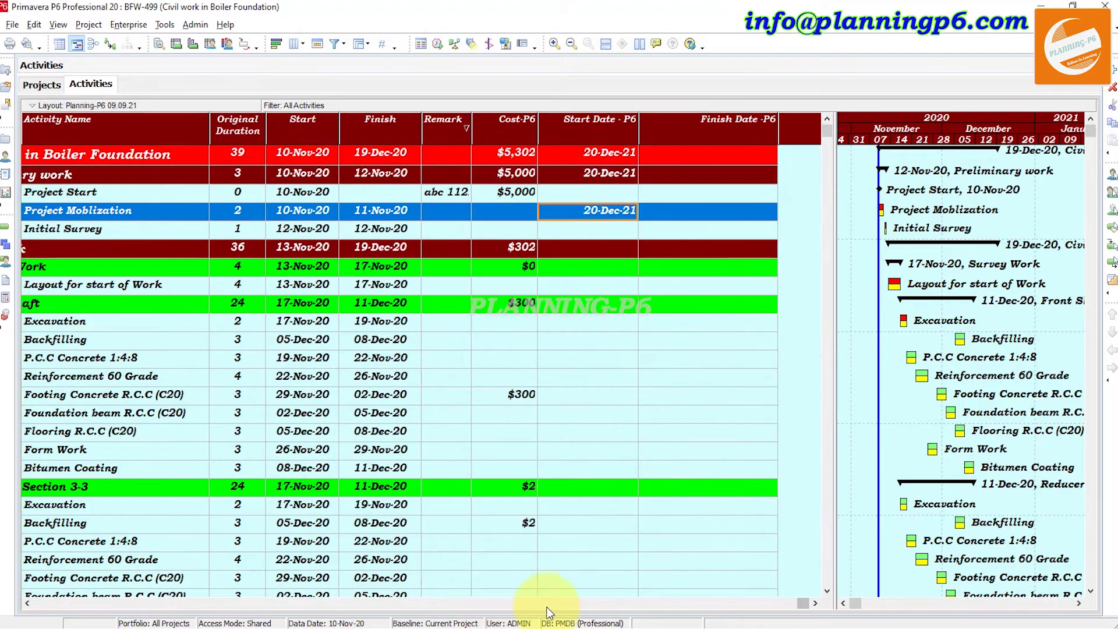
click(710, 416)
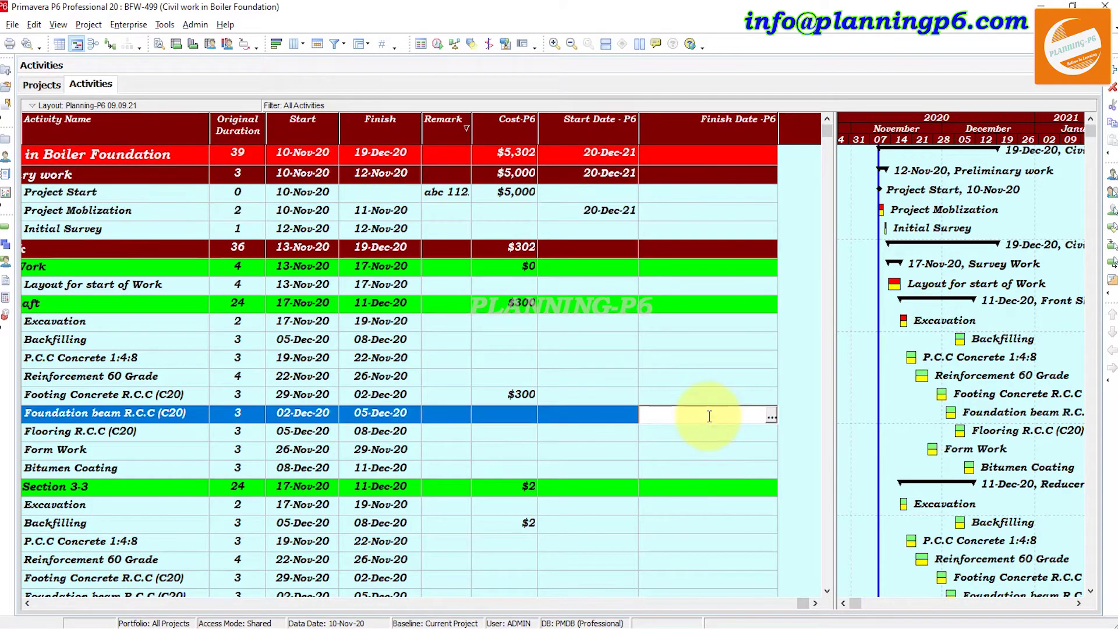
click(772, 416)
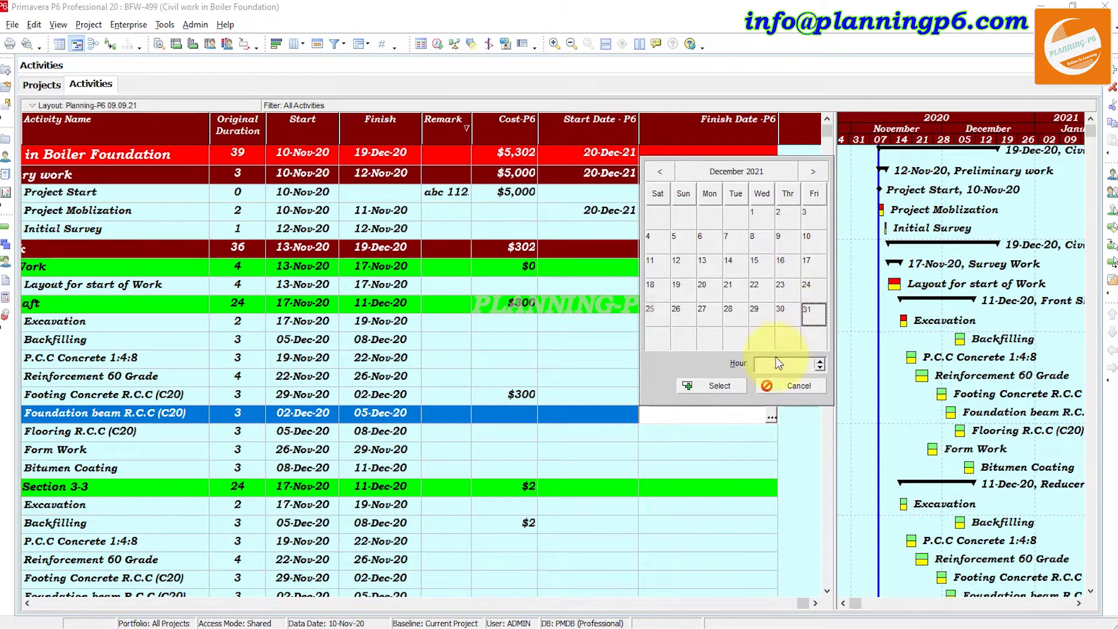
click(719, 386)
click(665, 435)
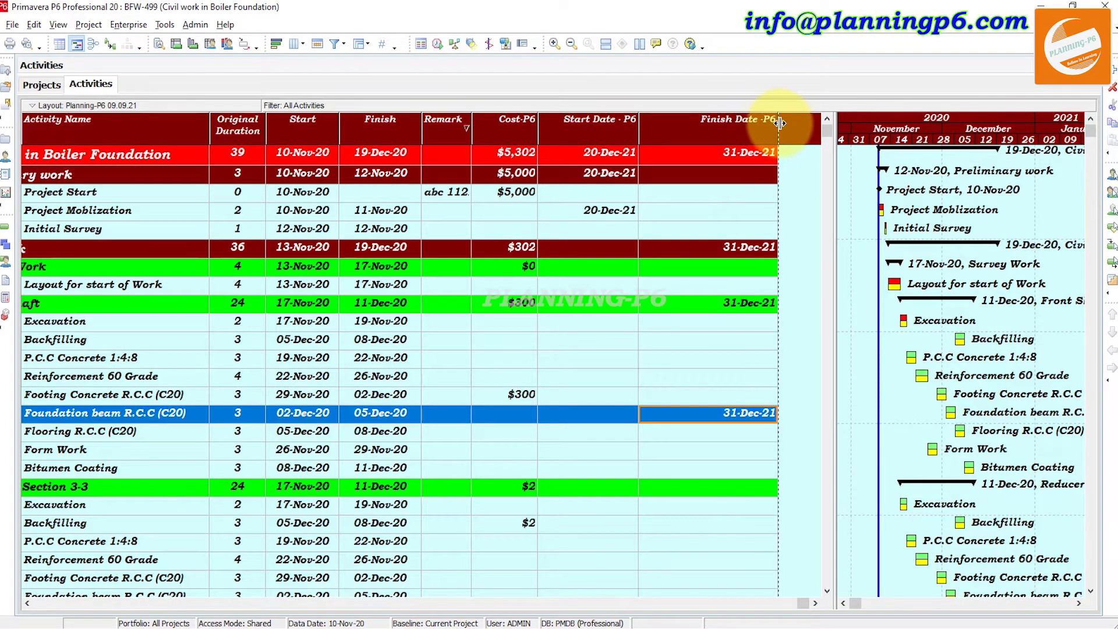
Narrow the Finish Date -P6 column and widen the activity table area so there is free space after it
drag(778, 124, 725, 127)
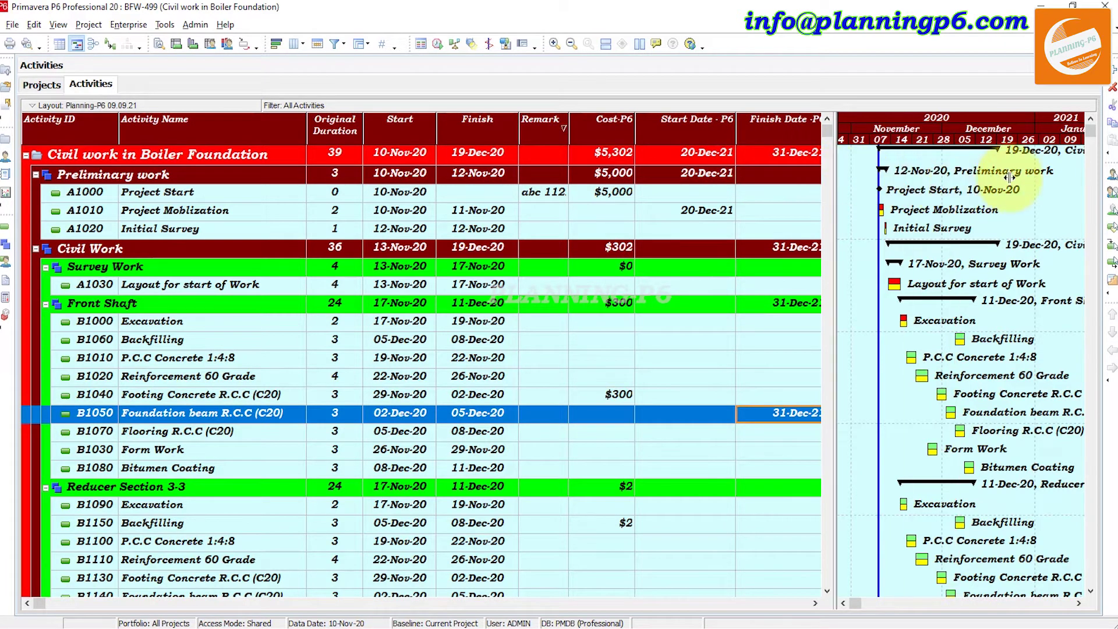
drag(1009, 177, 1007, 185)
right_click(847, 134)
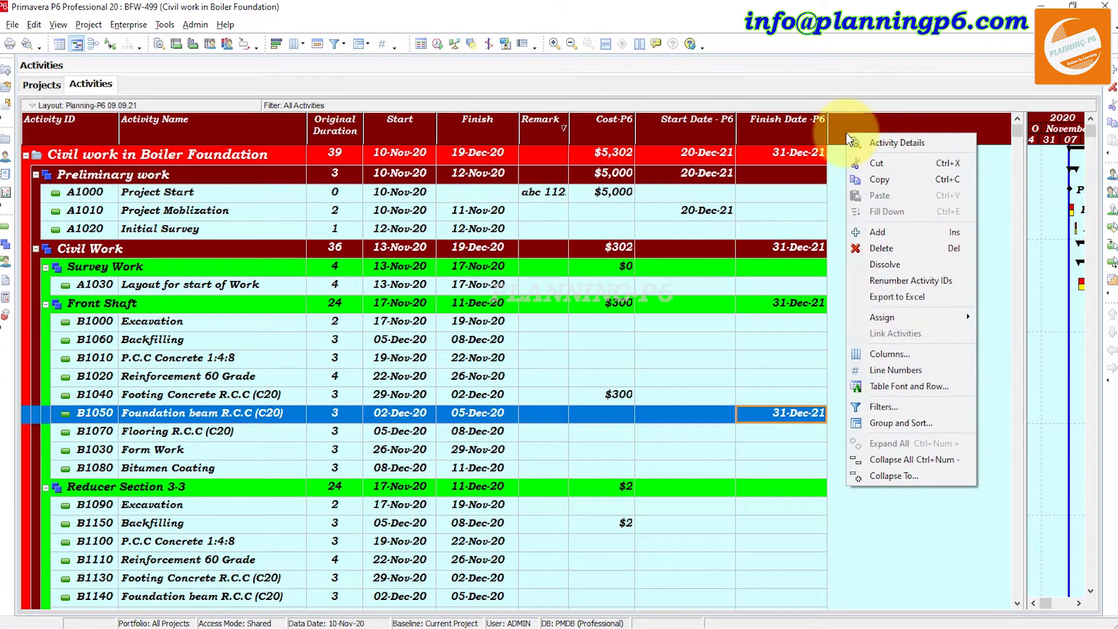
Add a new user defined field for activities and title it Manhours - PP6
click(133, 24)
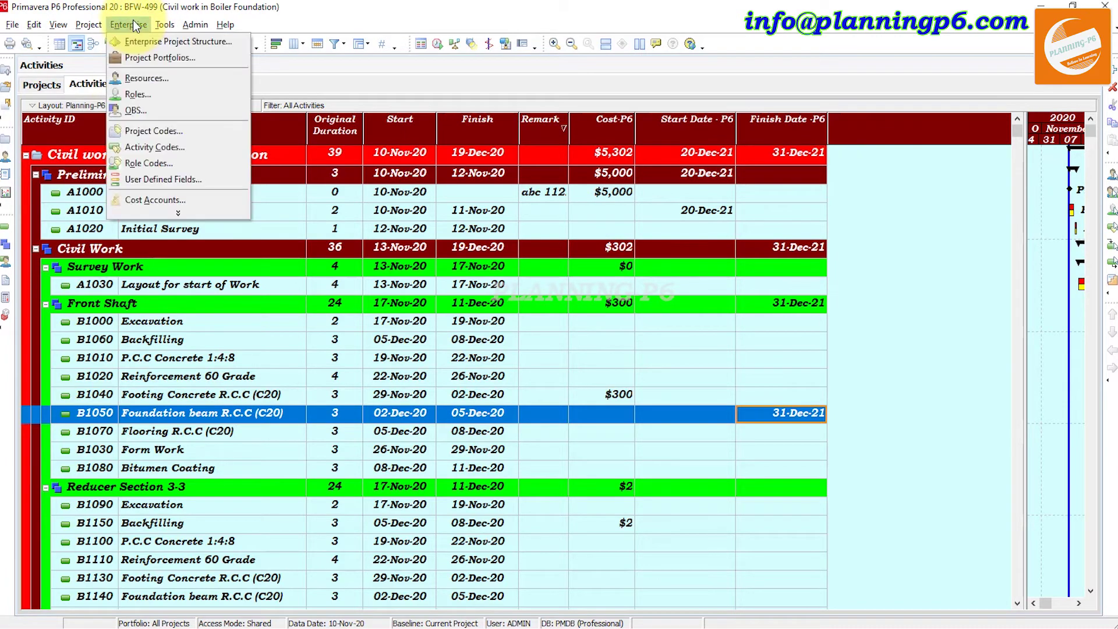
click(169, 180)
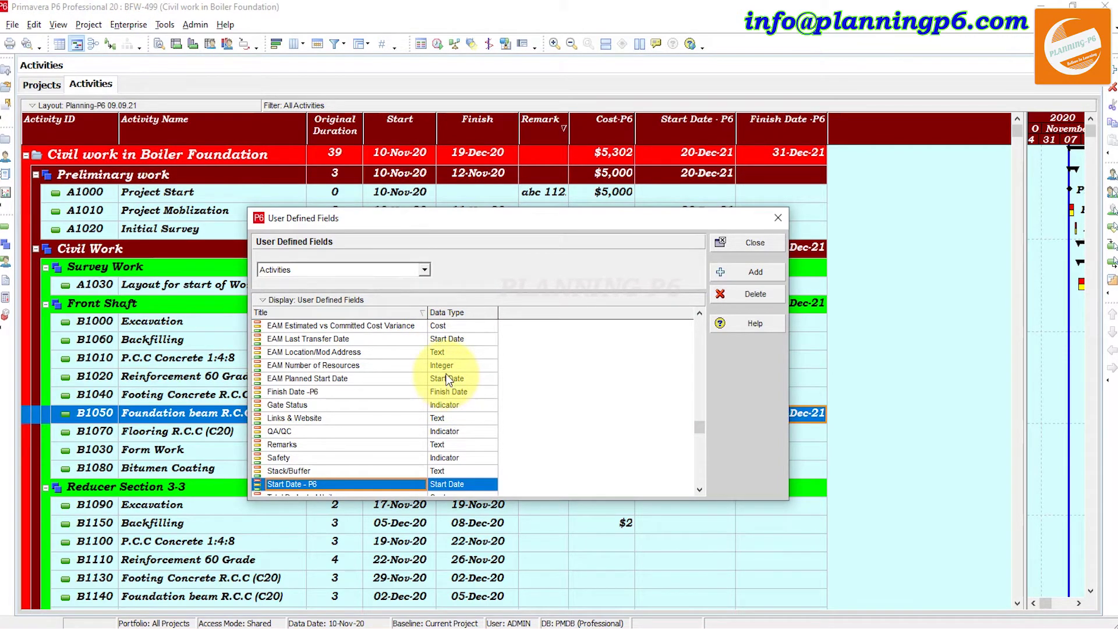
click(740, 272)
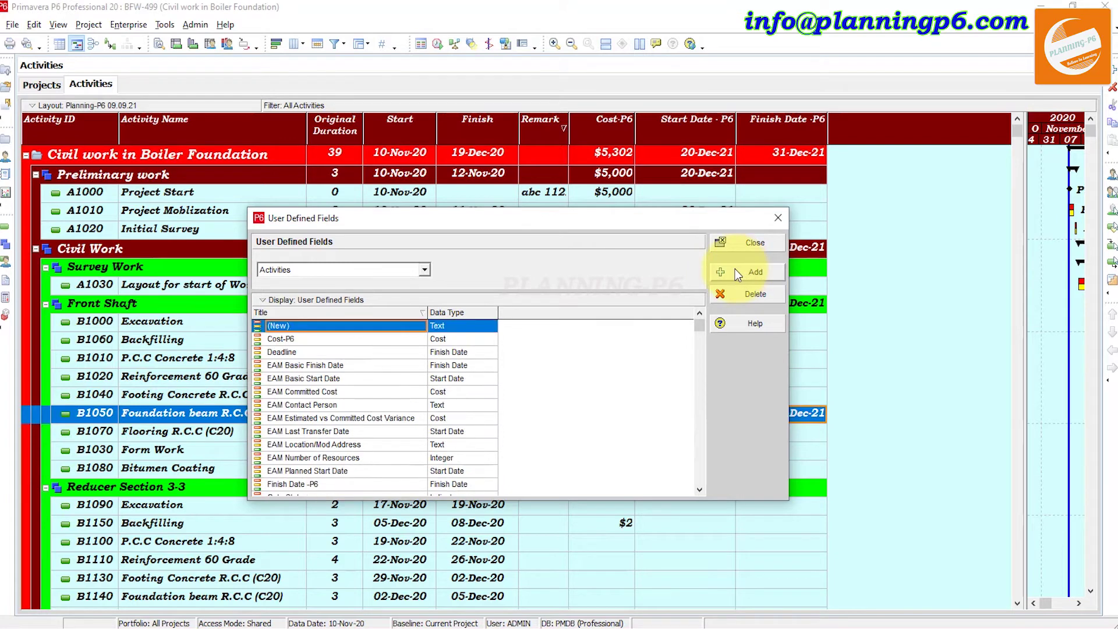
click(364, 325)
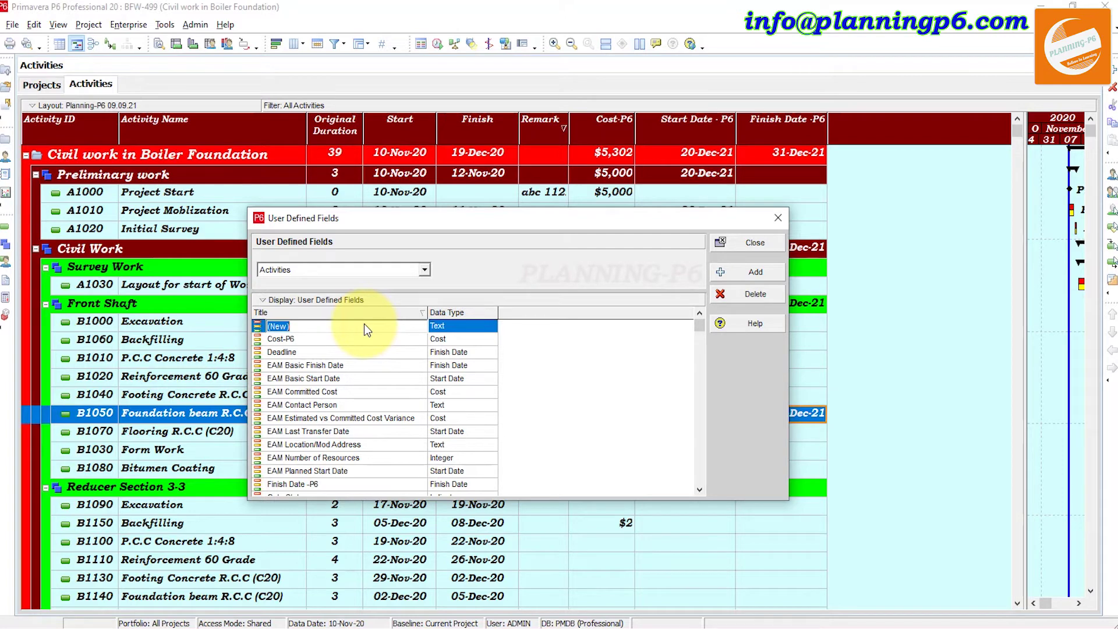
text(Manhours - PP6)
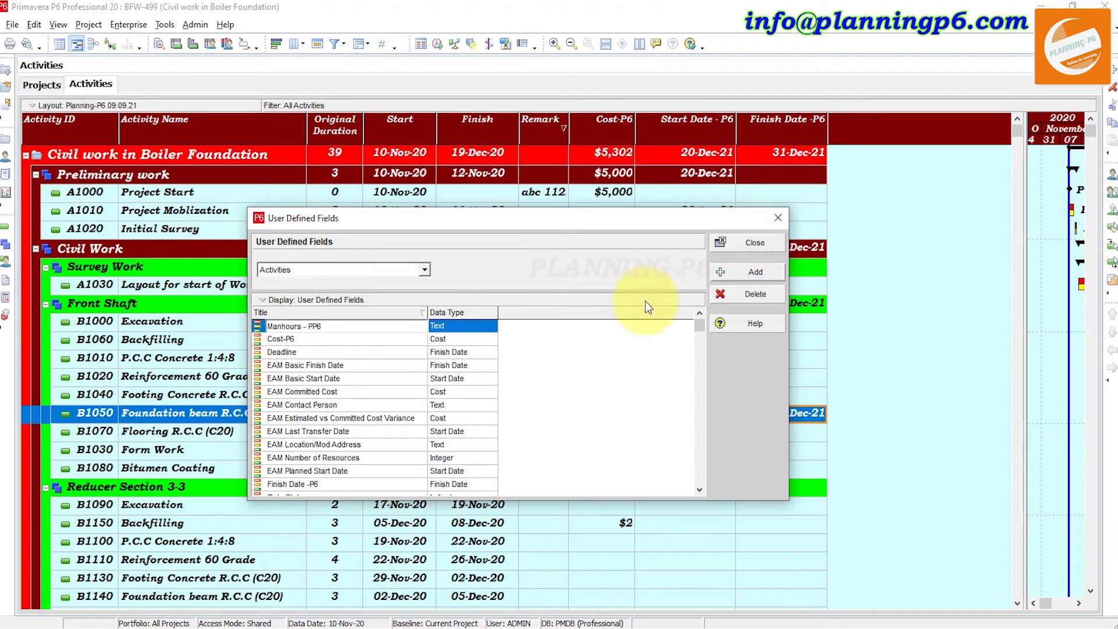
Set the data type of the Manhours - PP6 field to Integer and close the user defined fields
click(461, 326)
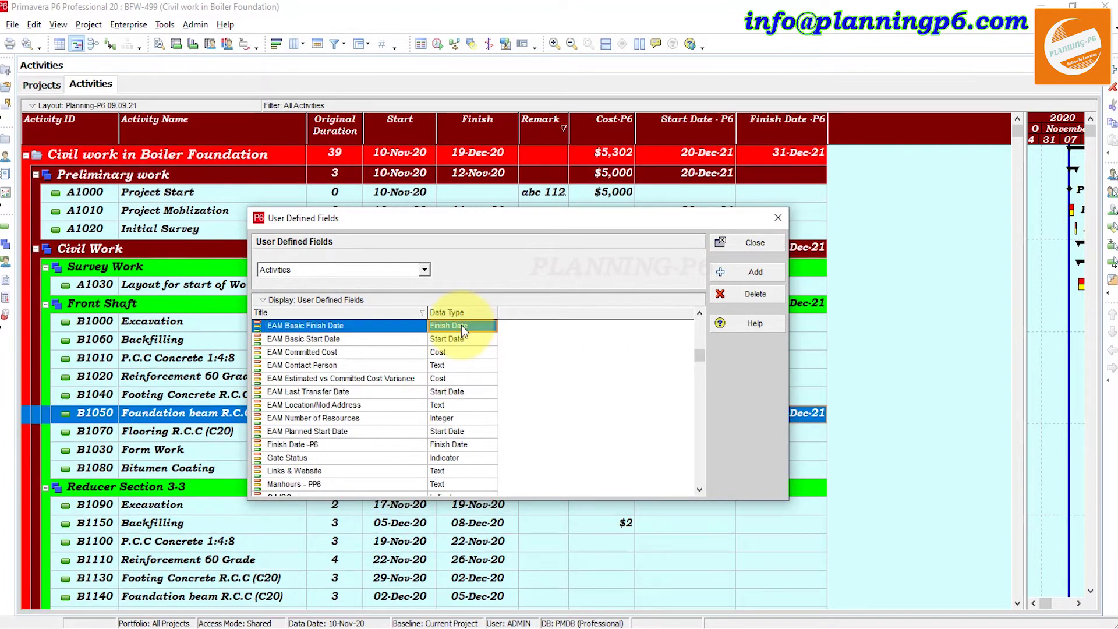
scroll(367, 401, down, 3)
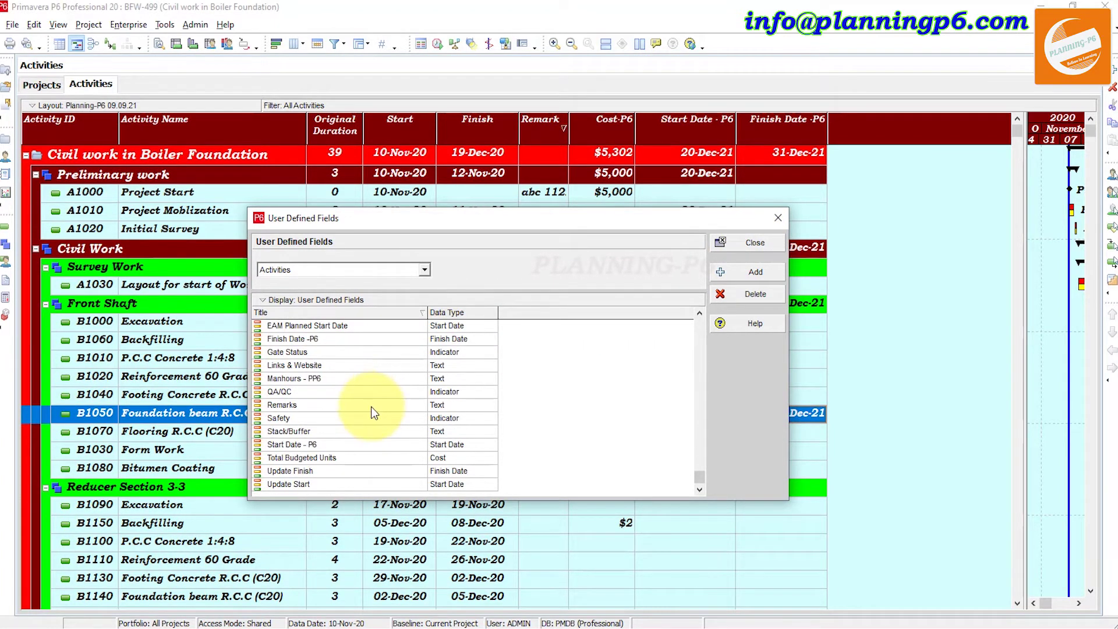
scroll(372, 408, up, 3)
scroll(370, 406, down, 3)
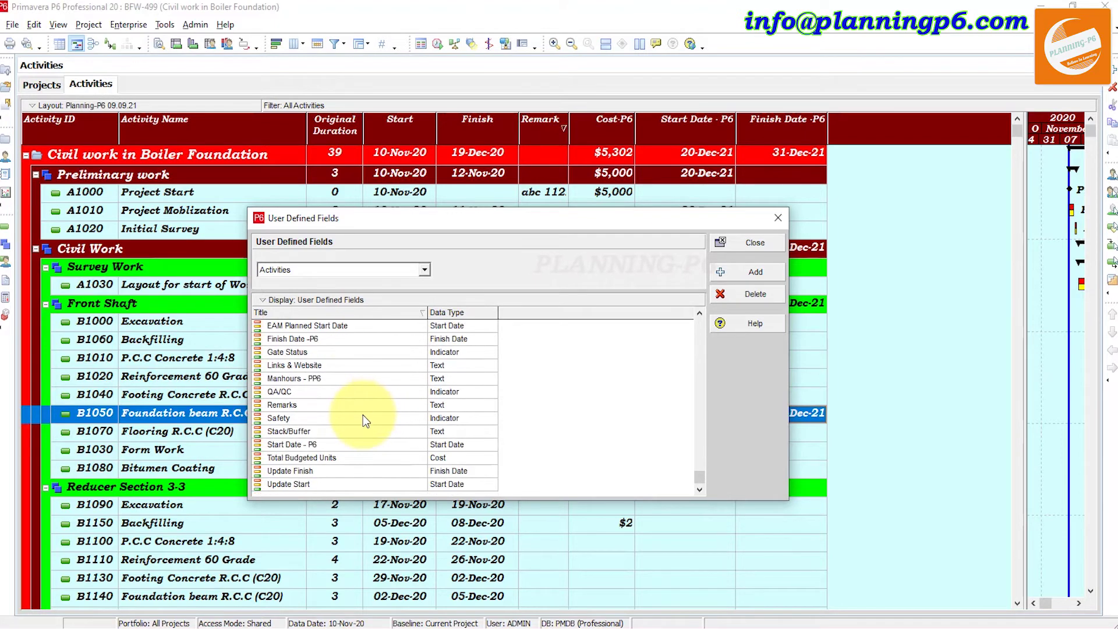
scroll(362, 415, up, 4)
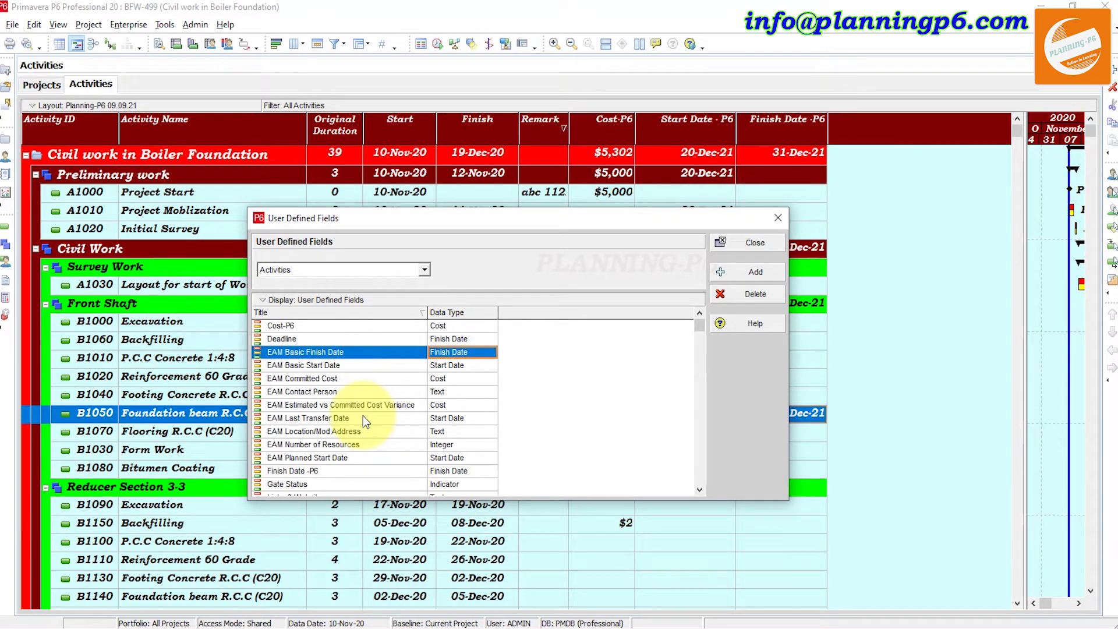
scroll(306, 416, down, 3)
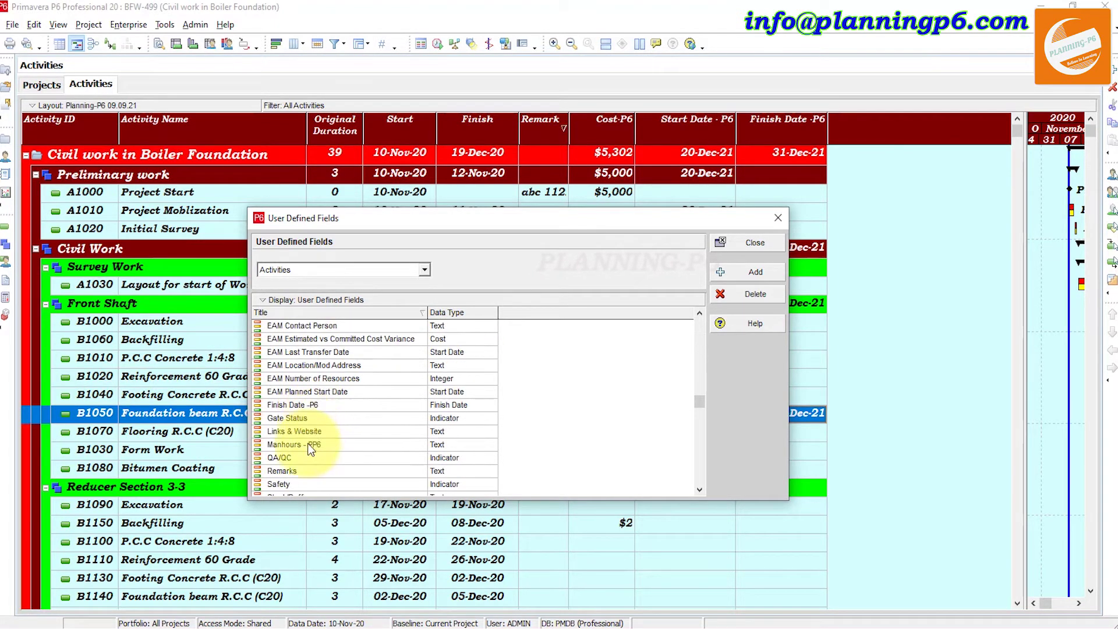
click(308, 444)
click(466, 445)
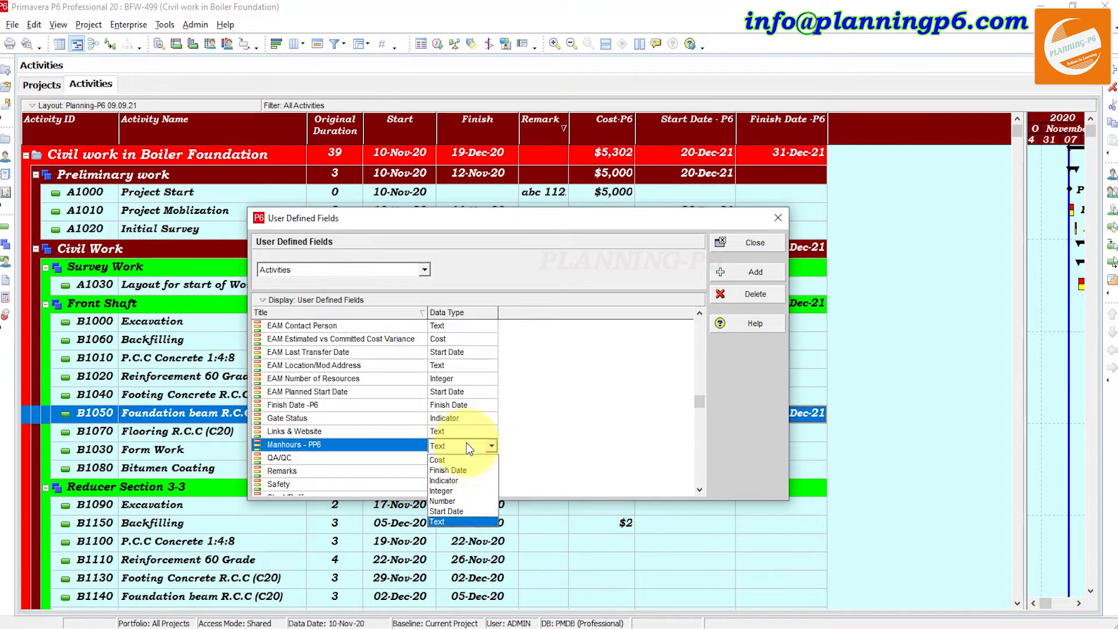
click(464, 491)
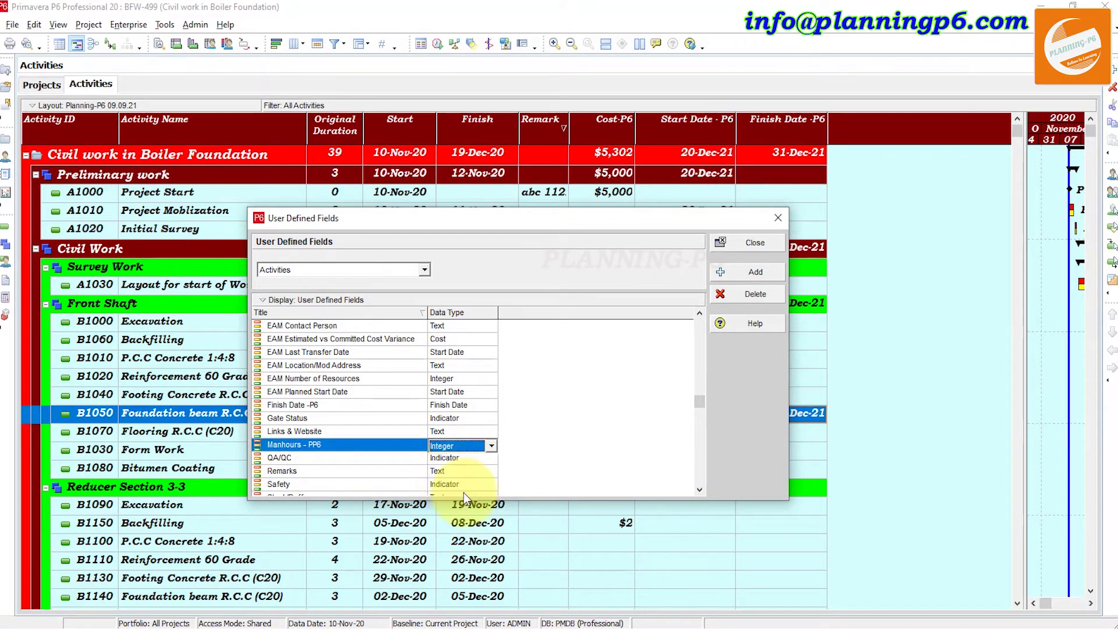
click(751, 245)
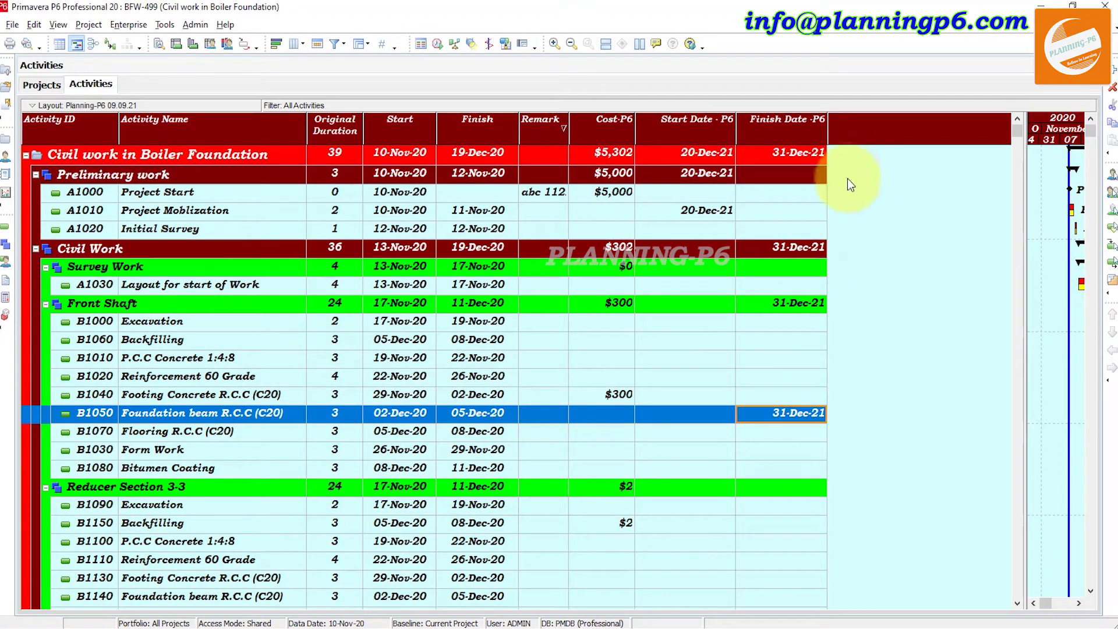
Add the user defined field Manhours - PP6 as a column after Finish Date -P6 and apply the column settings
right_click(880, 136)
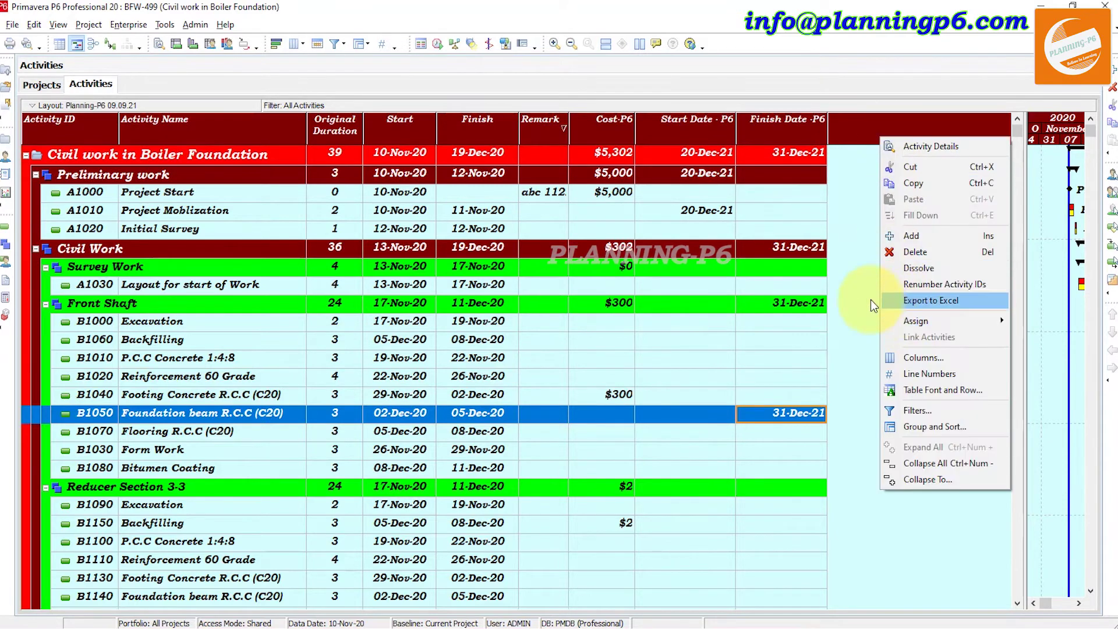
click(929, 358)
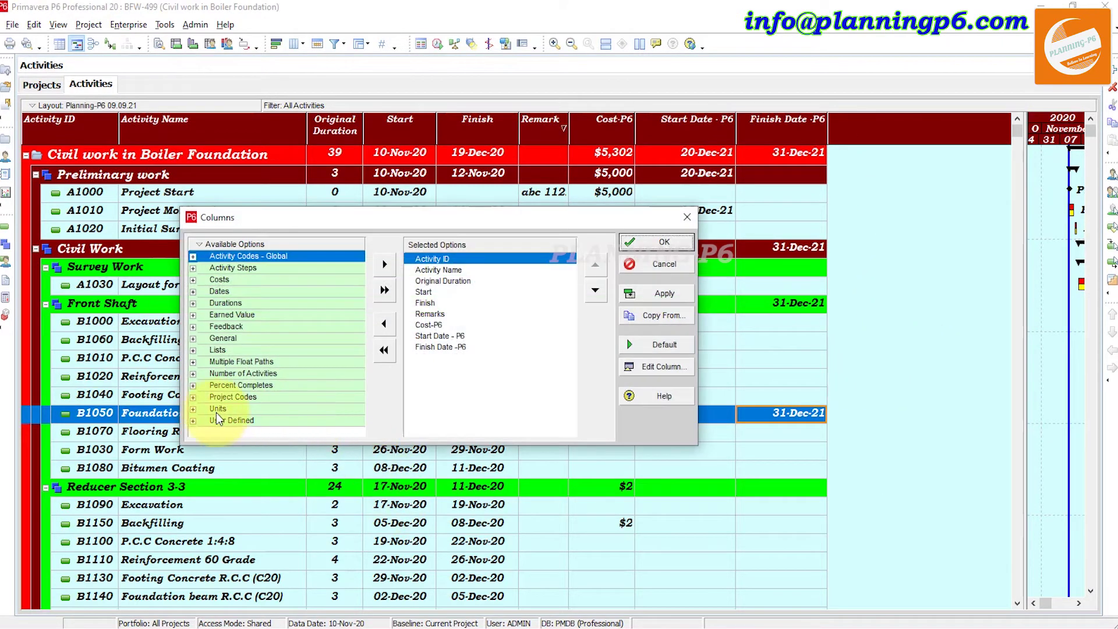
double_click(218, 397)
scroll(246, 403, down, 2)
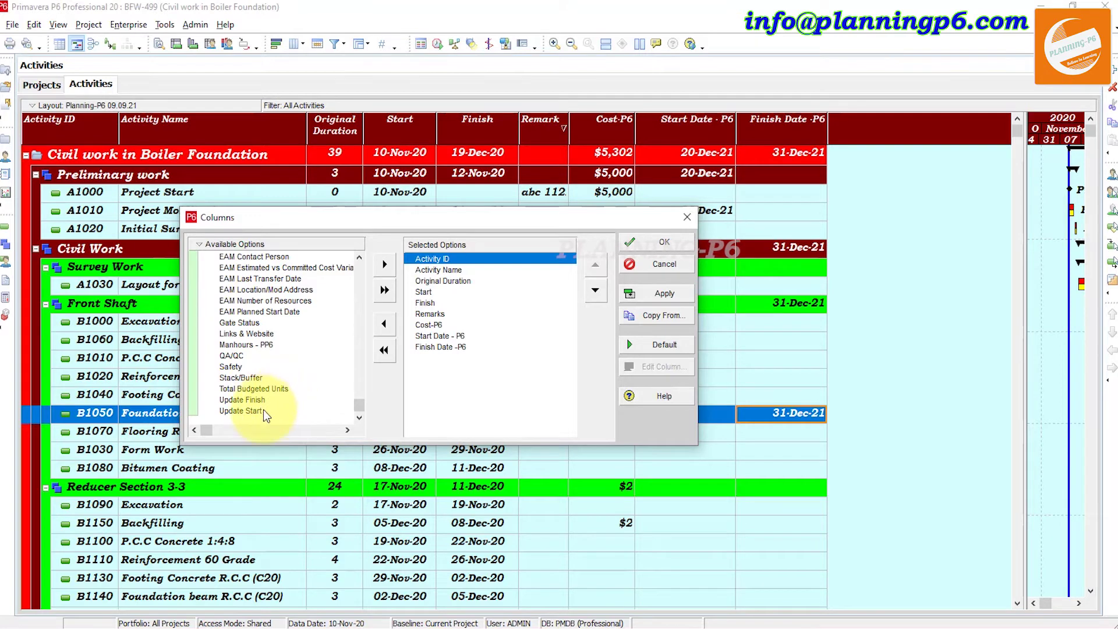
scroll(263, 411, up, 3)
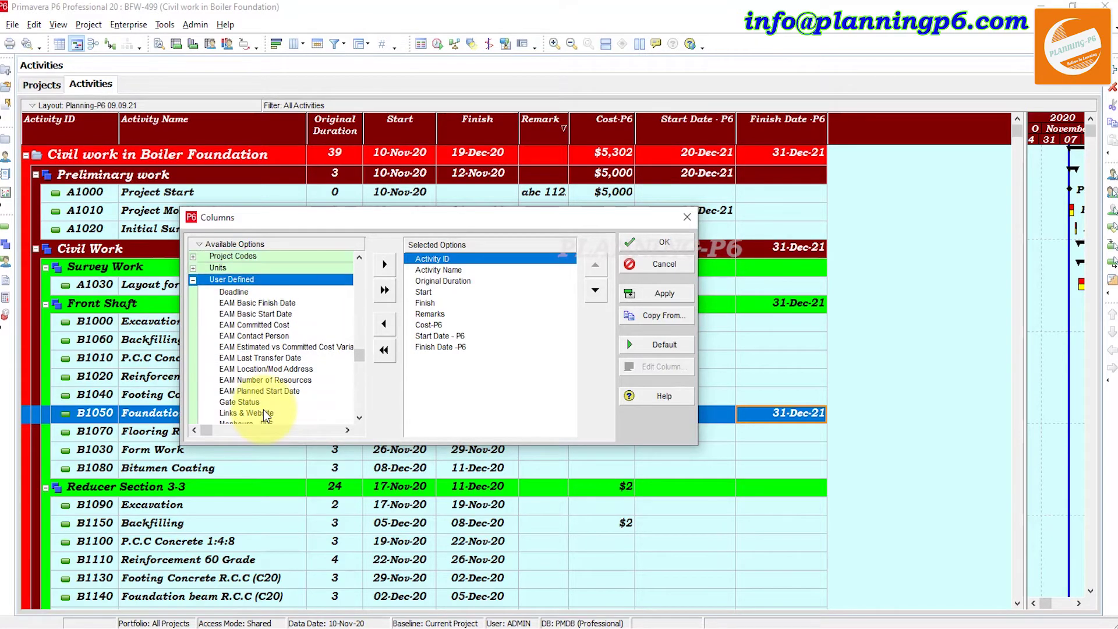
scroll(263, 413, down, 1)
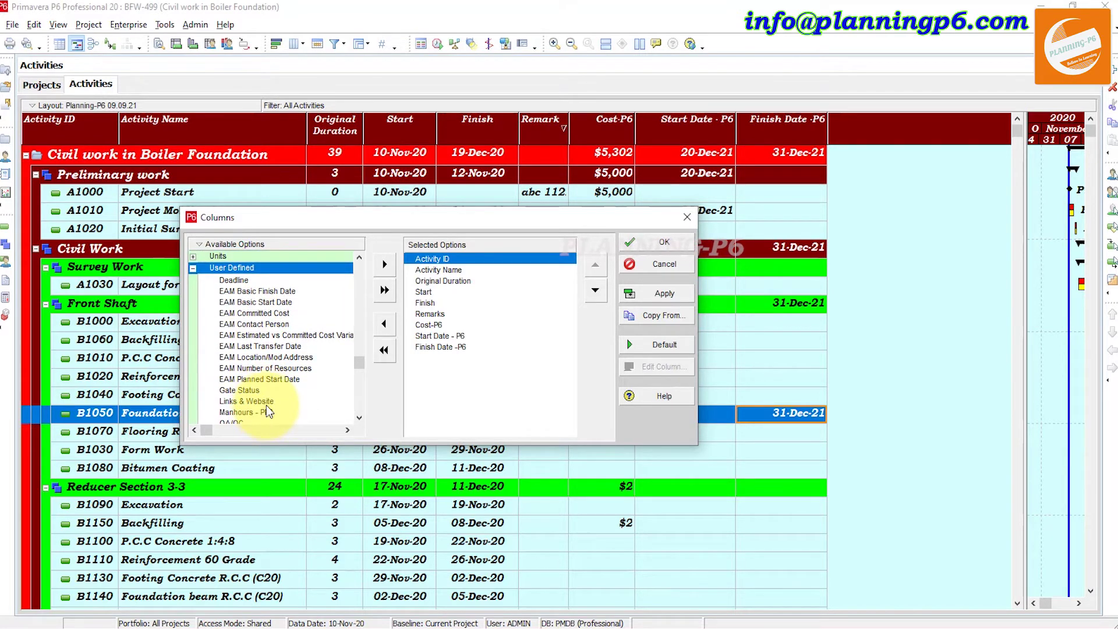
scroll(266, 408, down, 1)
click(267, 401)
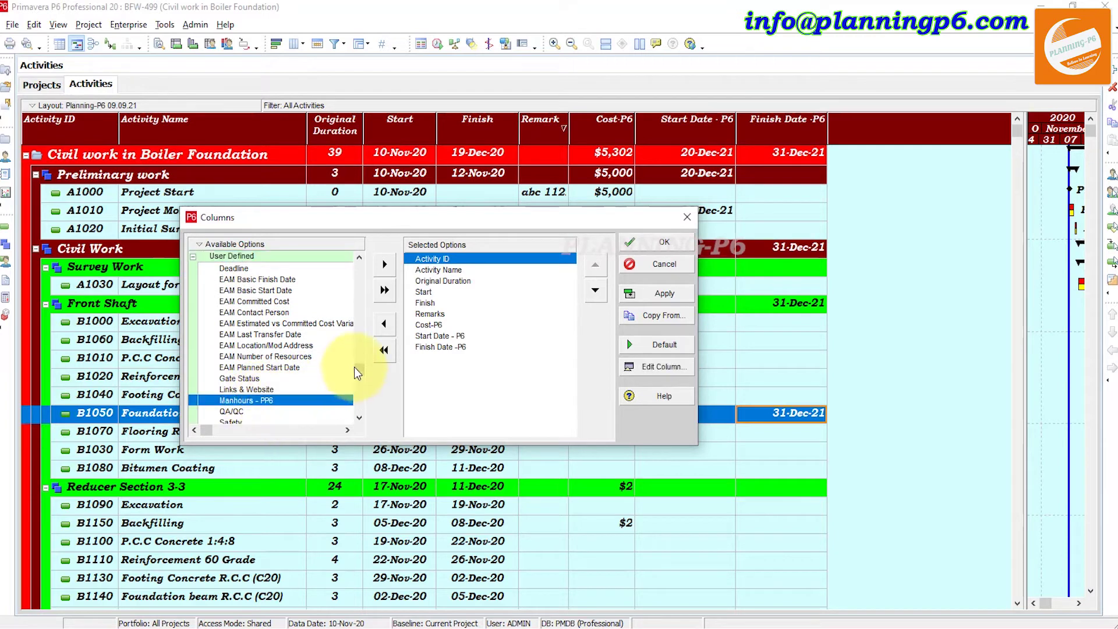
click(437, 346)
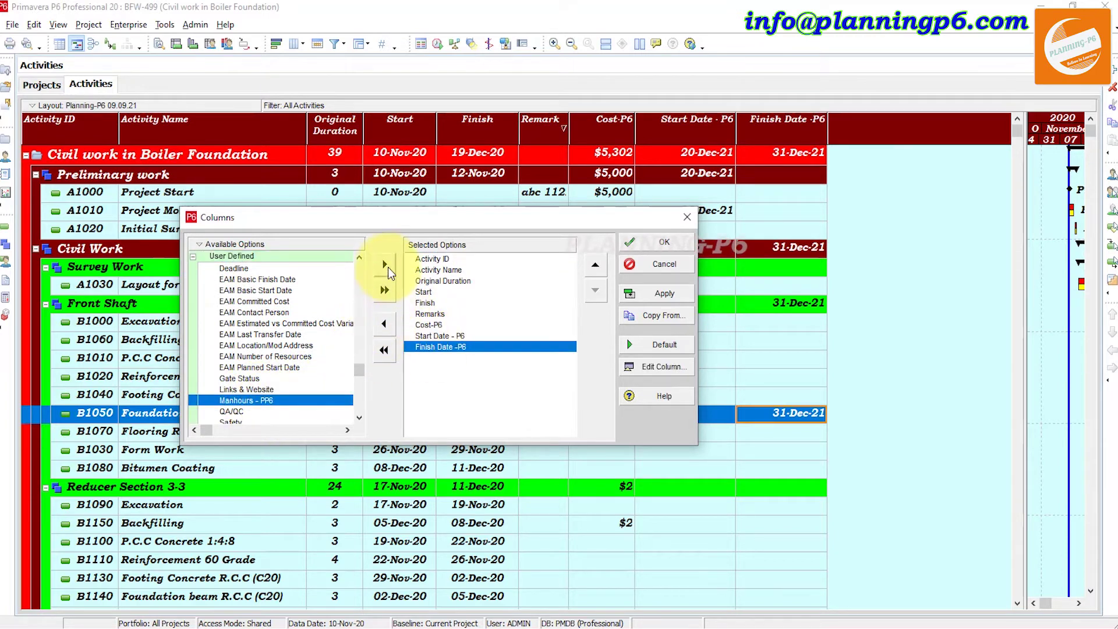
click(385, 265)
click(656, 293)
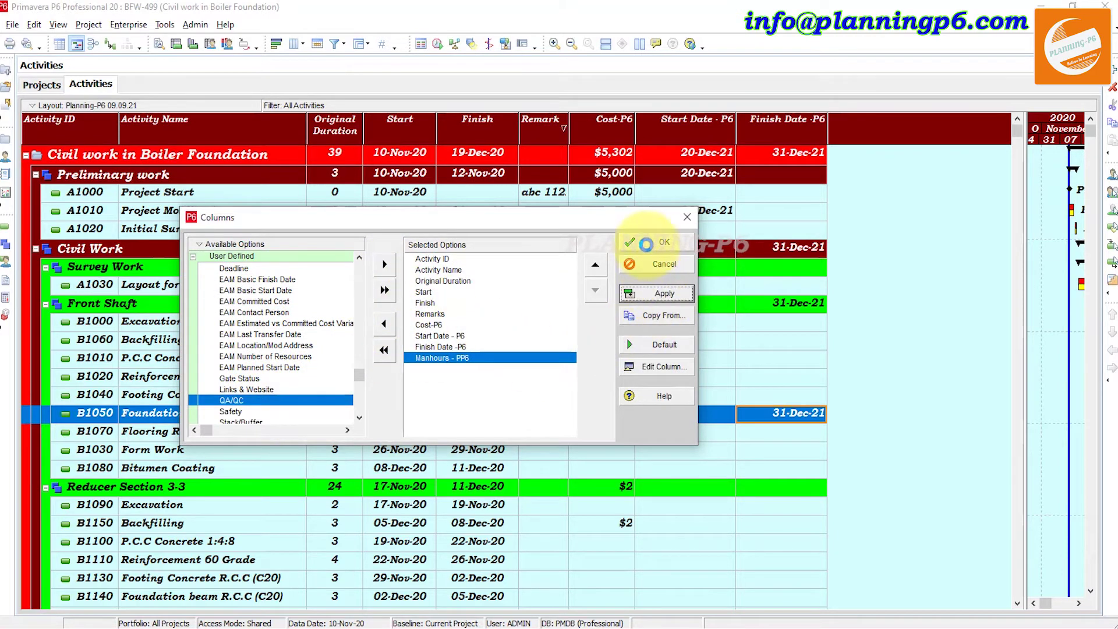
click(642, 241)
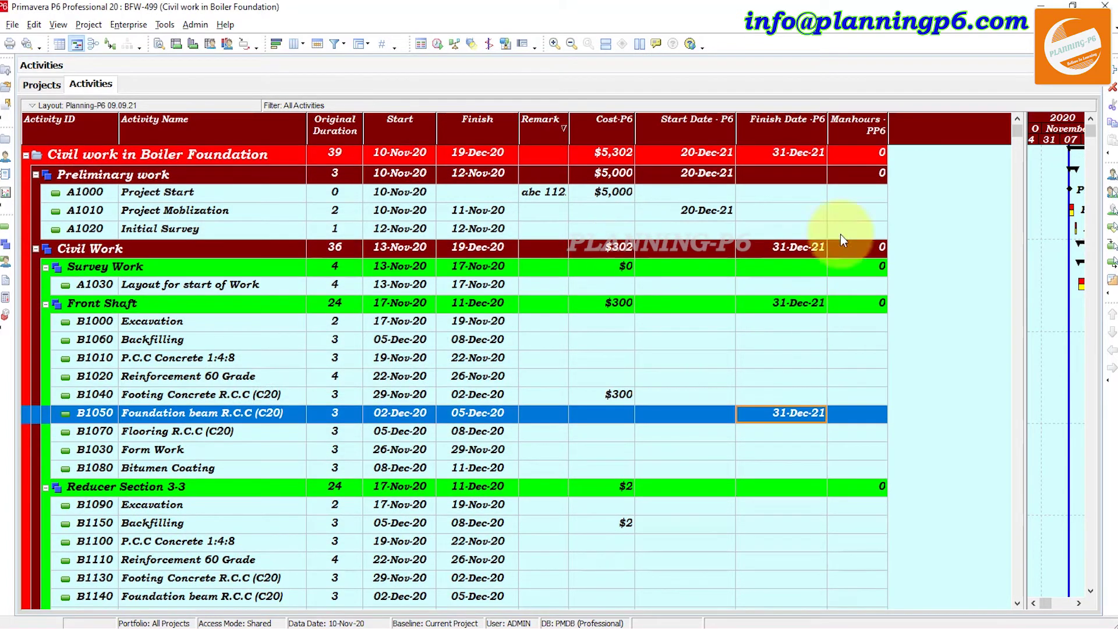
Try to enter the decimal value 1.2 as the Manhours - PP6 value of activity A1020 Initial Survey
click(878, 229)
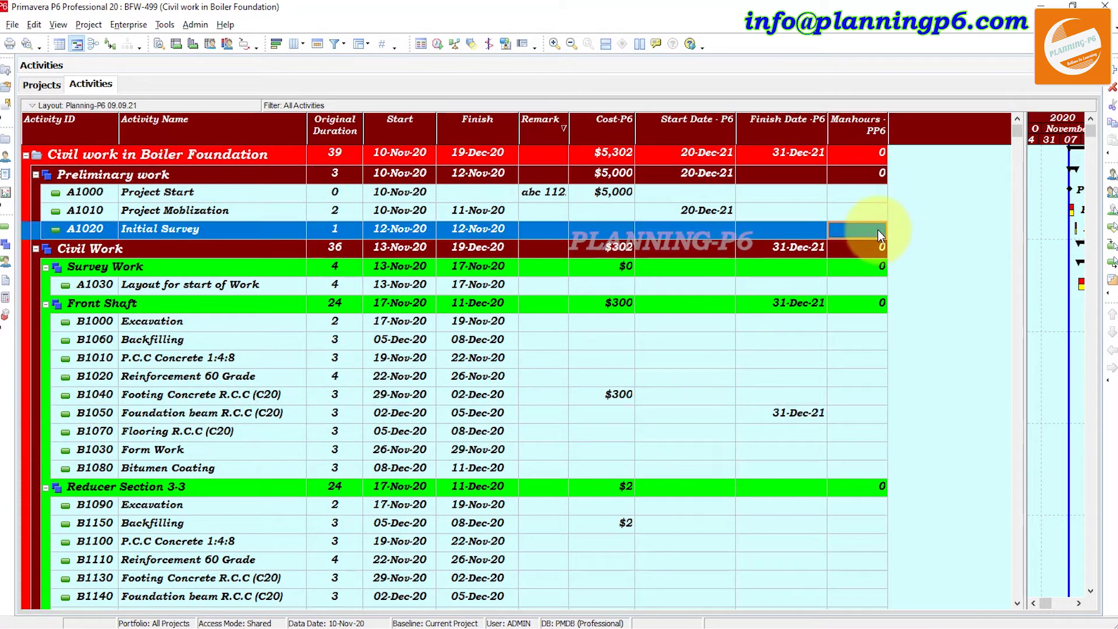
click(880, 229)
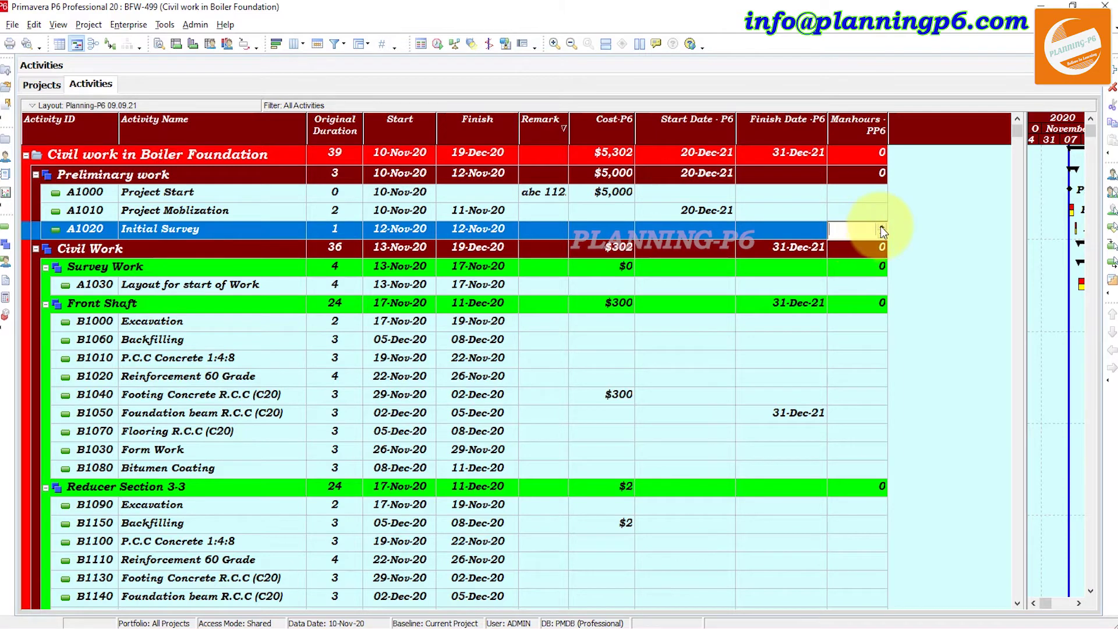
text(7)
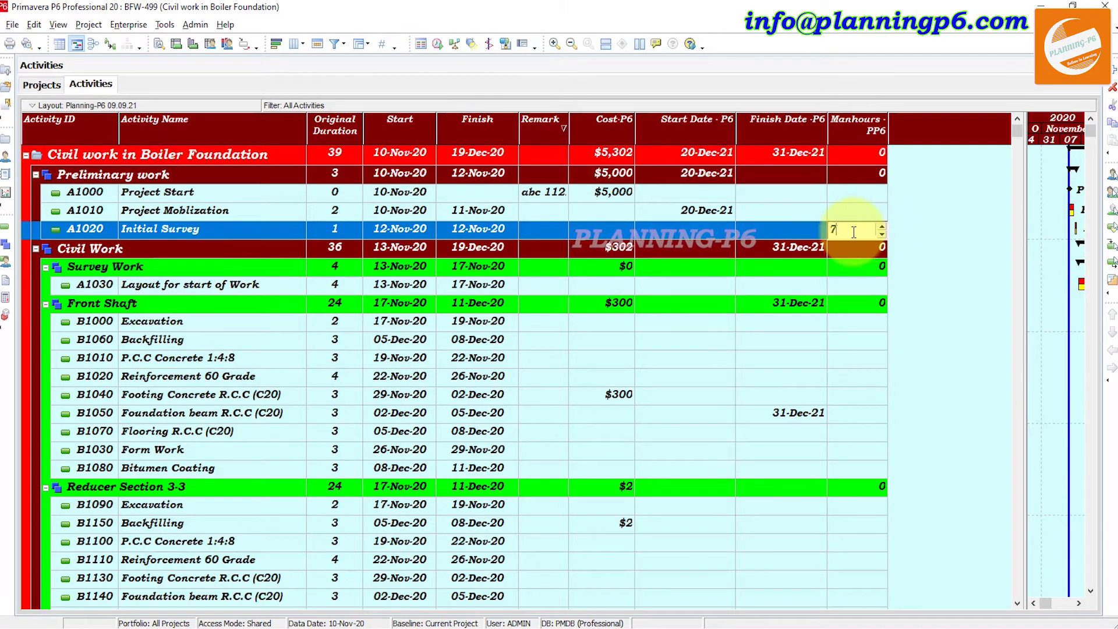
double_click(854, 232)
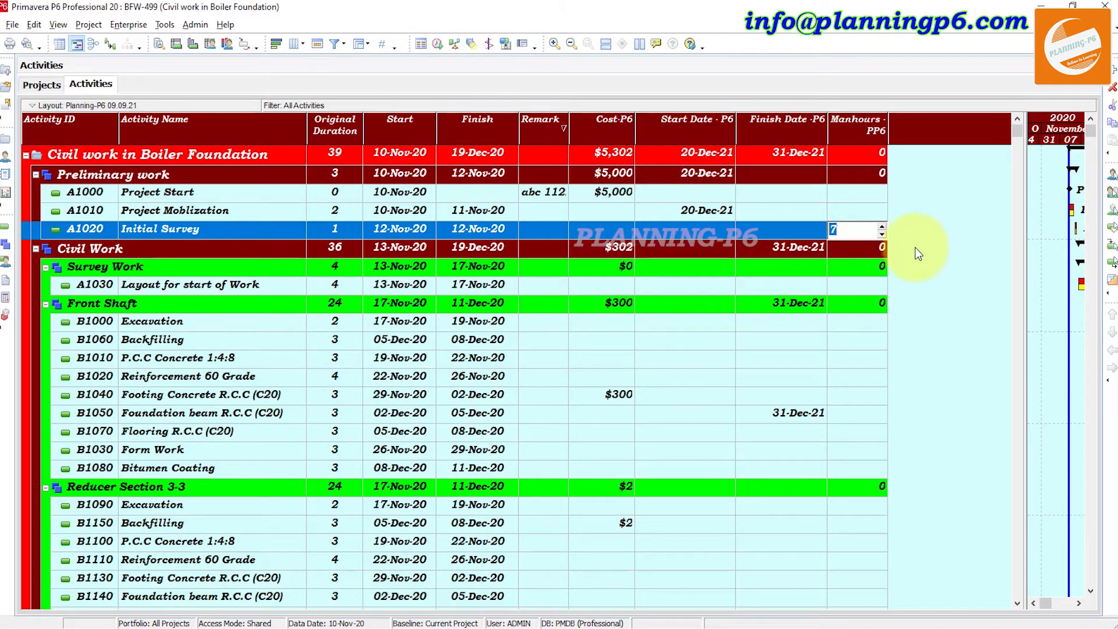
text(1.2)
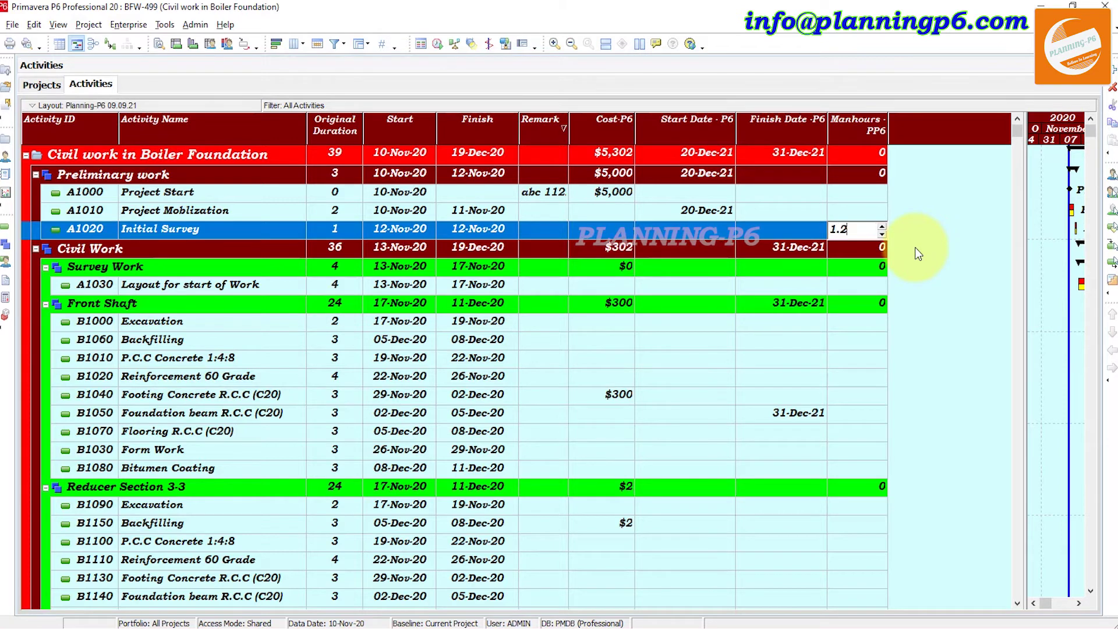
click(916, 228)
click(563, 348)
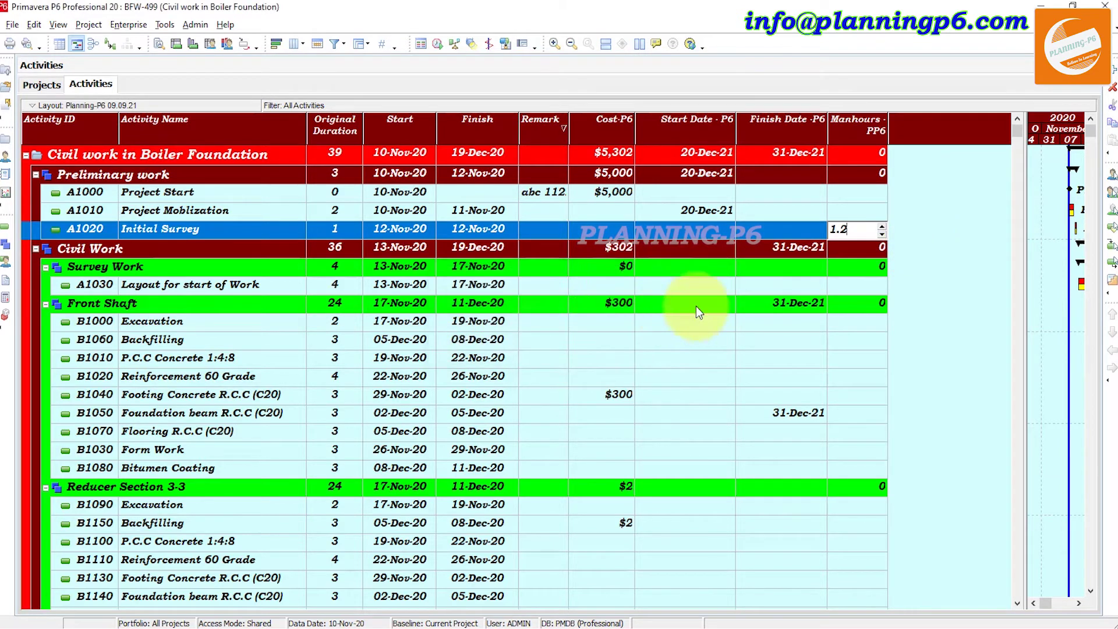
Set the Manhours - PP6 value of activity A1020 Initial Survey to 8
click(882, 228)
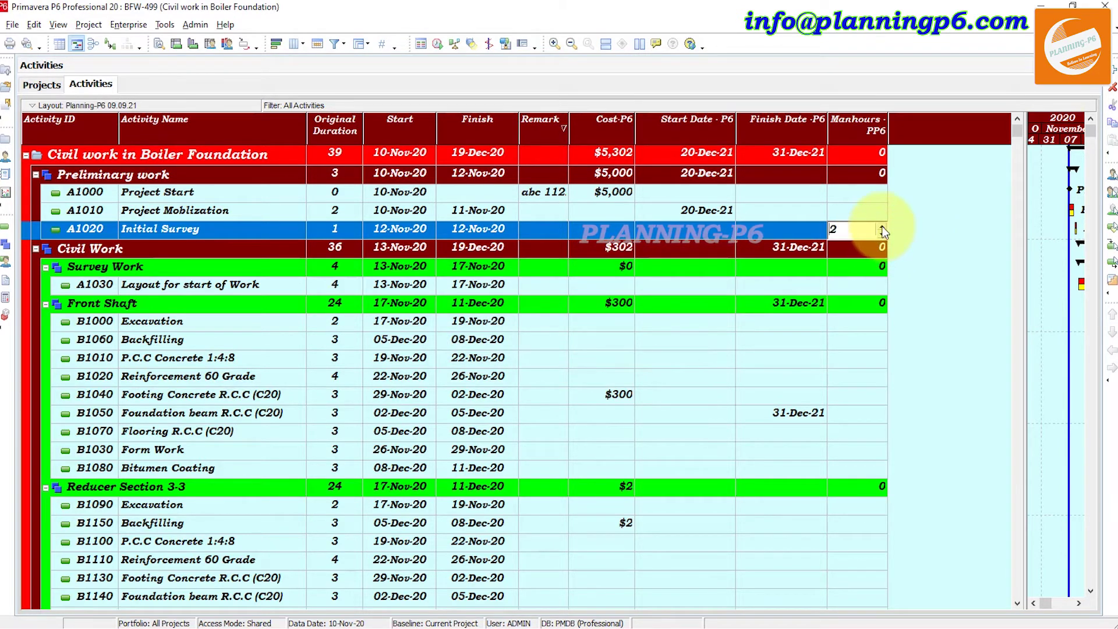
click(883, 227)
click(937, 305)
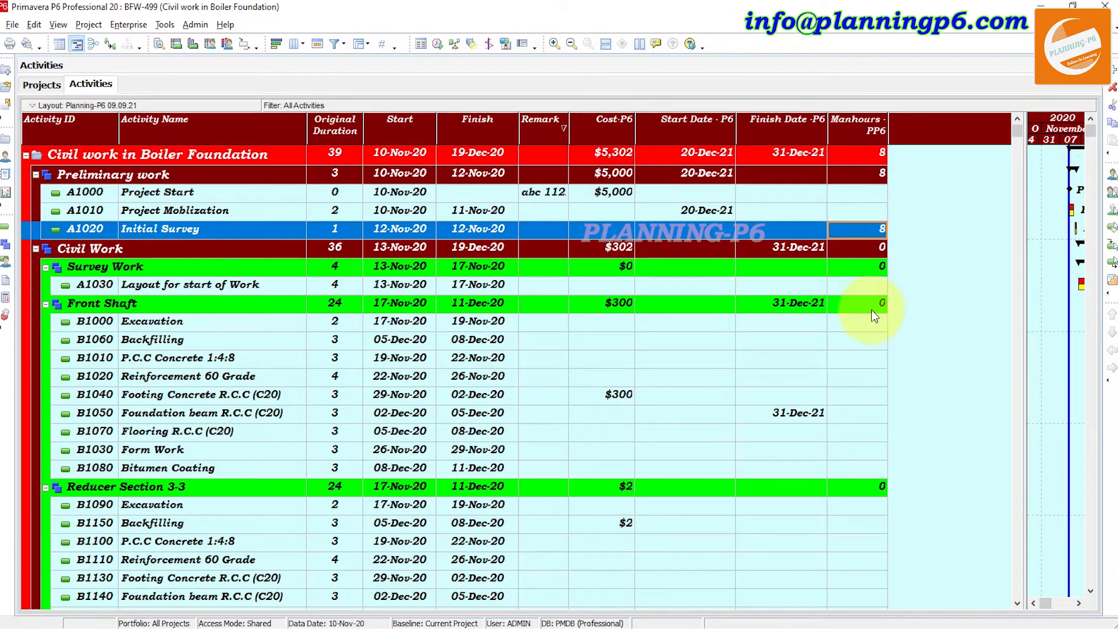
Set the Manhours - PP6 value of activity A1030 Layout for start of Work to -7
click(873, 288)
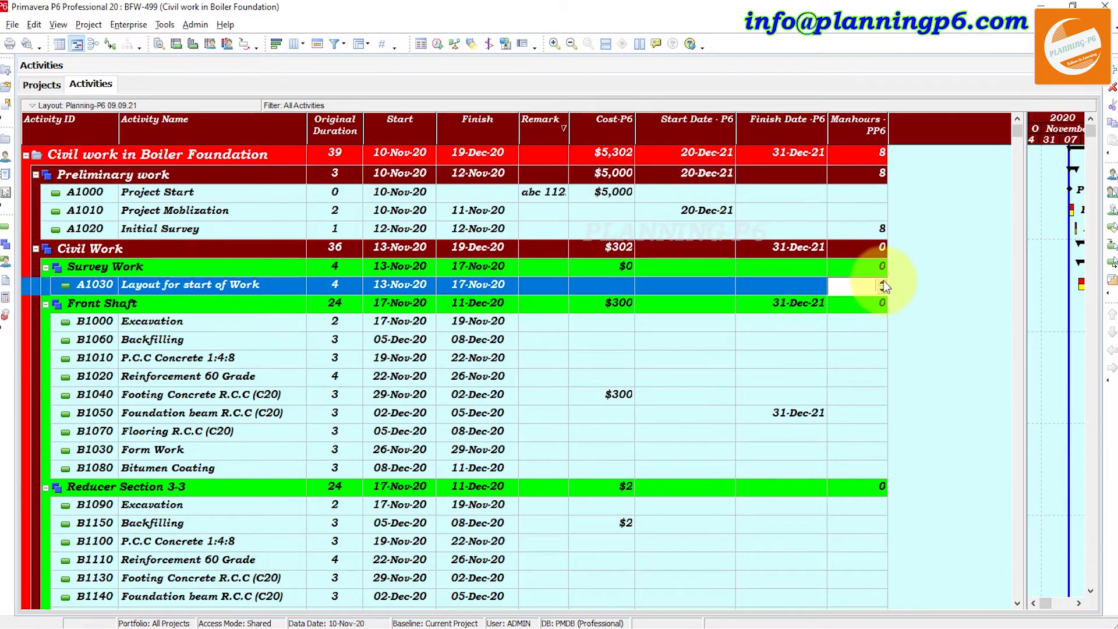
click(883, 282)
click(882, 289)
click(882, 290)
click(882, 289)
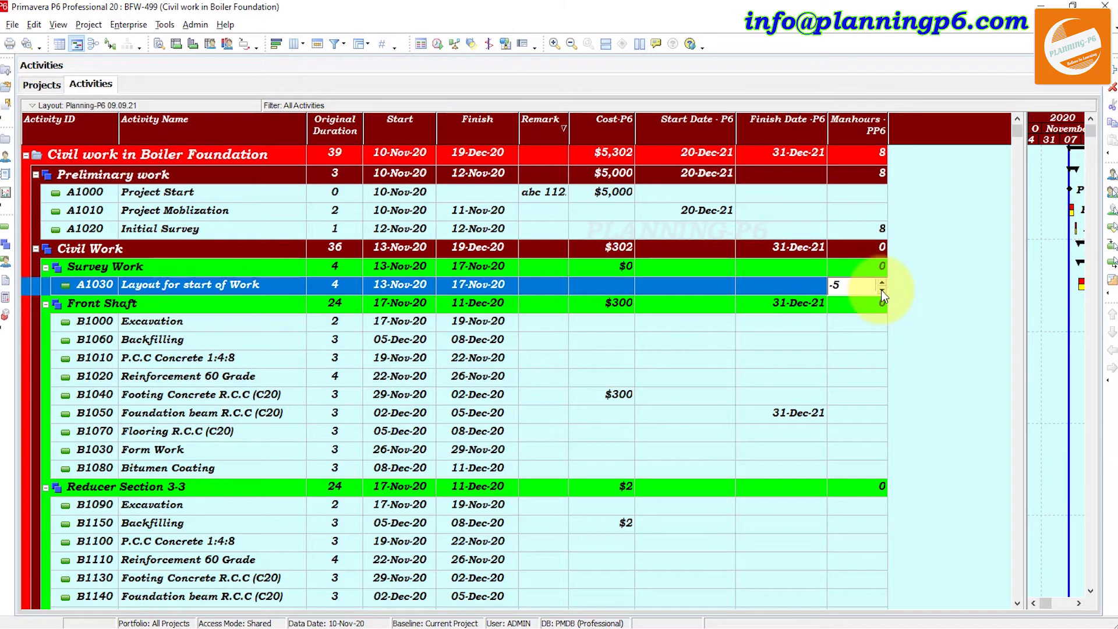
click(882, 289)
click(918, 296)
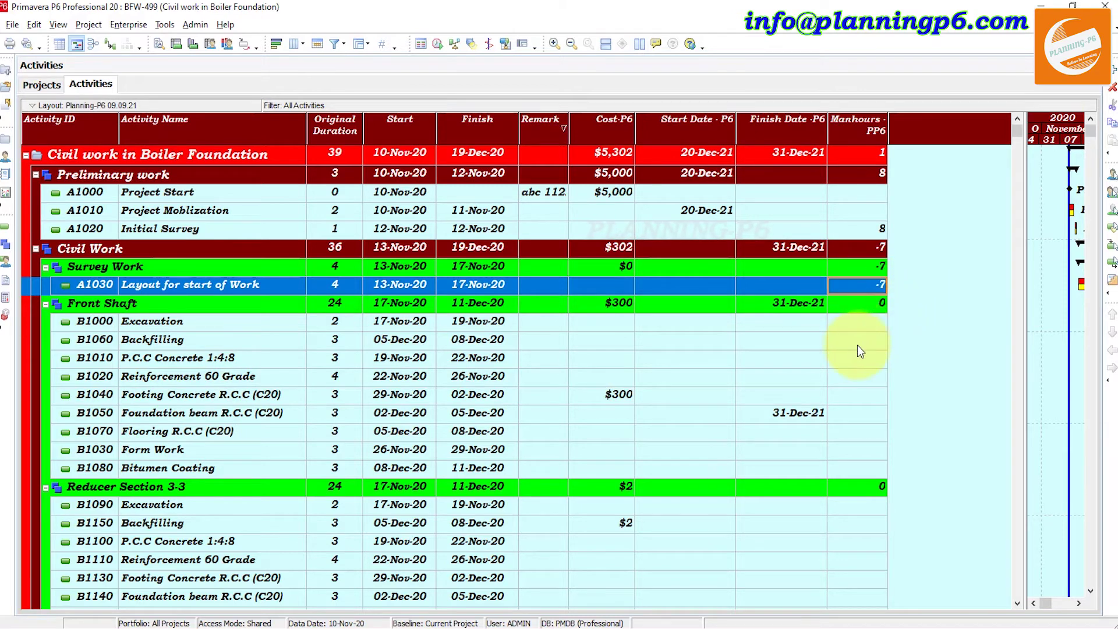
Set the Manhours - PP6 value of activity B1060 Backfilling under Front Shaft to 9
click(857, 345)
click(858, 345)
click(882, 337)
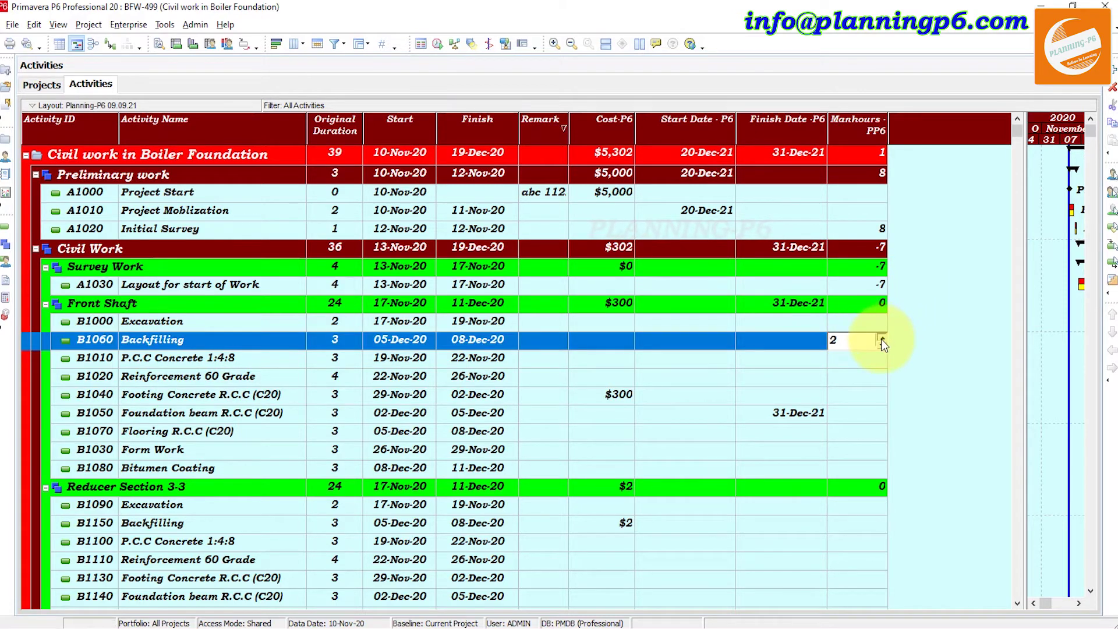
click(882, 337)
click(882, 337)
click(881, 338)
click(905, 345)
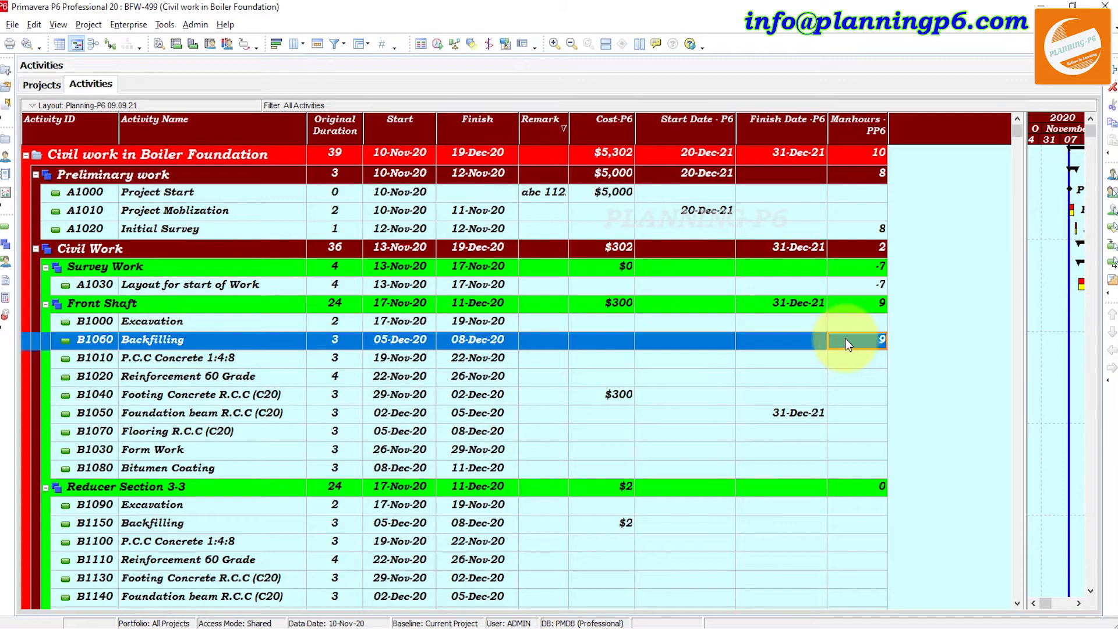
Add a new user defined field for activities and title it Indicator
right_click(925, 141)
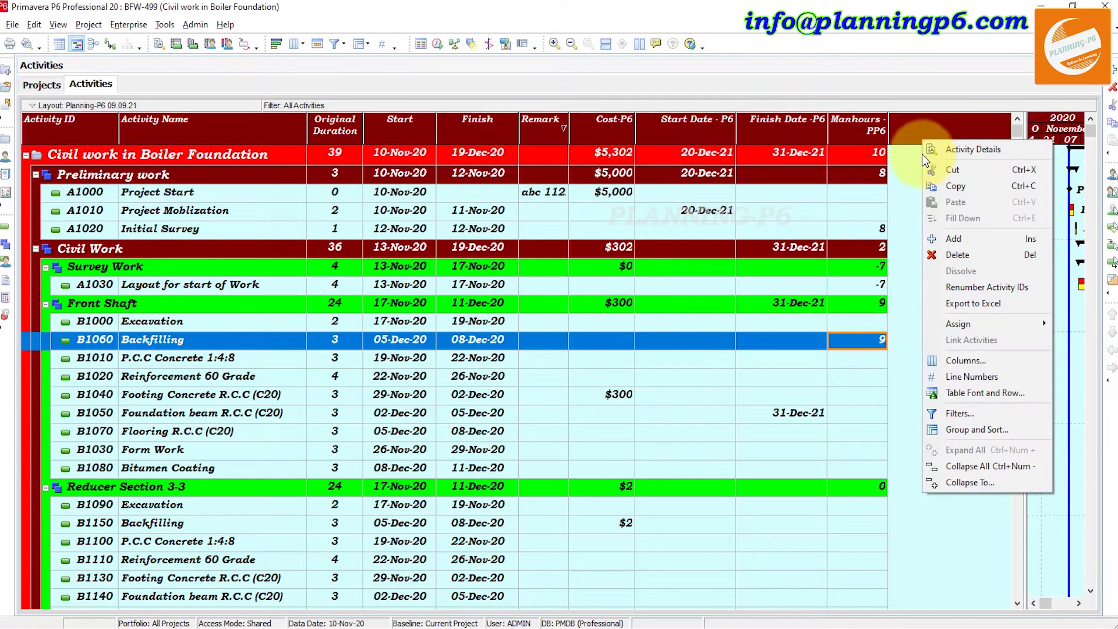
click(127, 23)
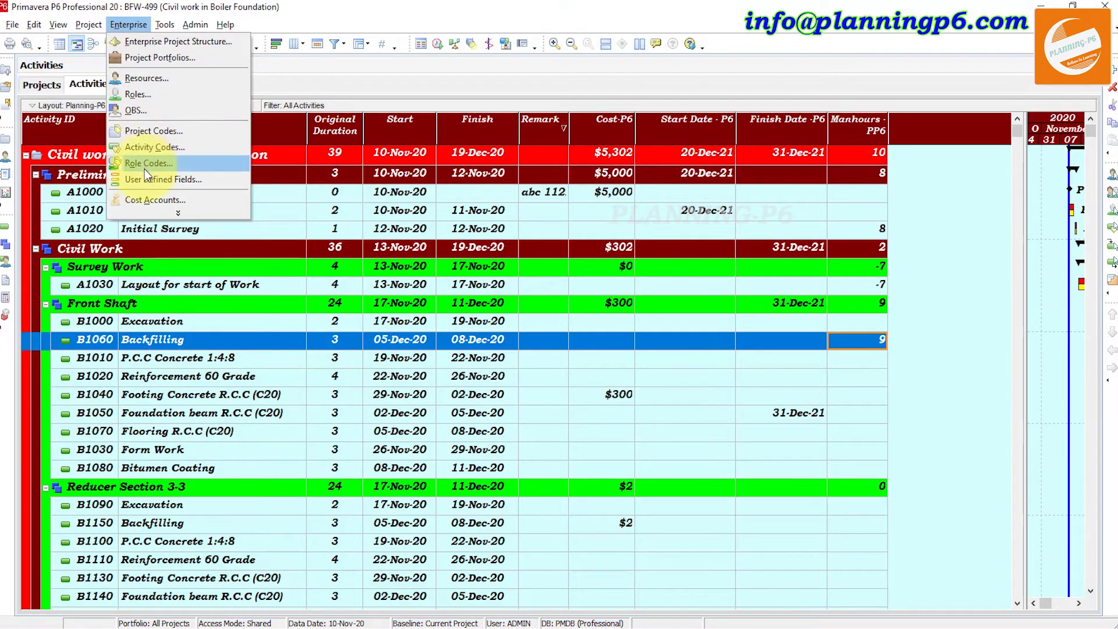
click(142, 180)
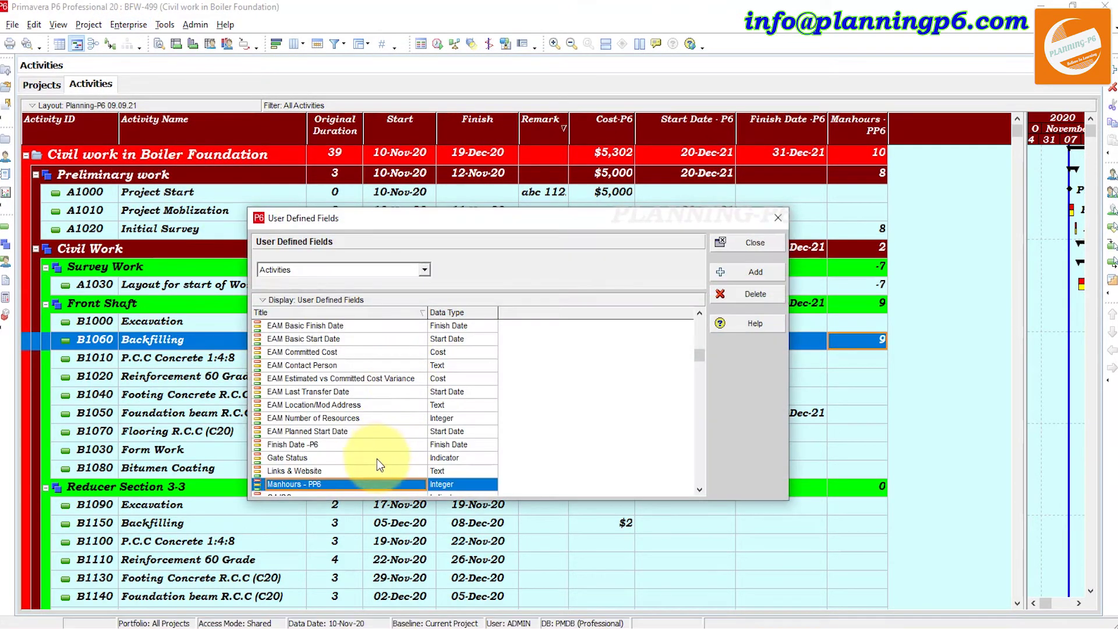
click(735, 273)
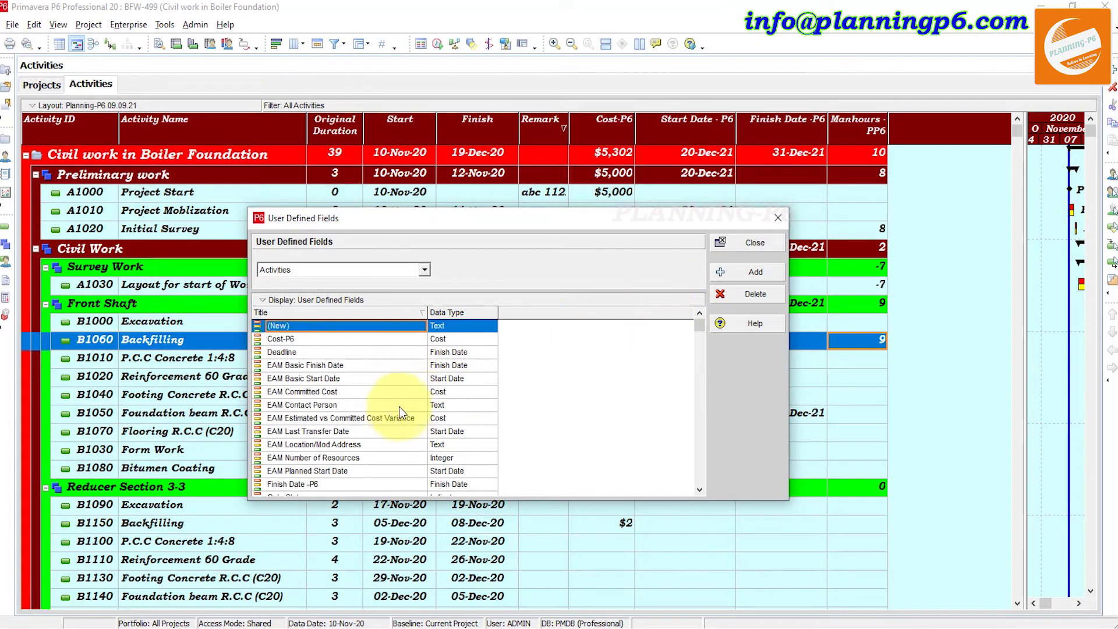
click(334, 326)
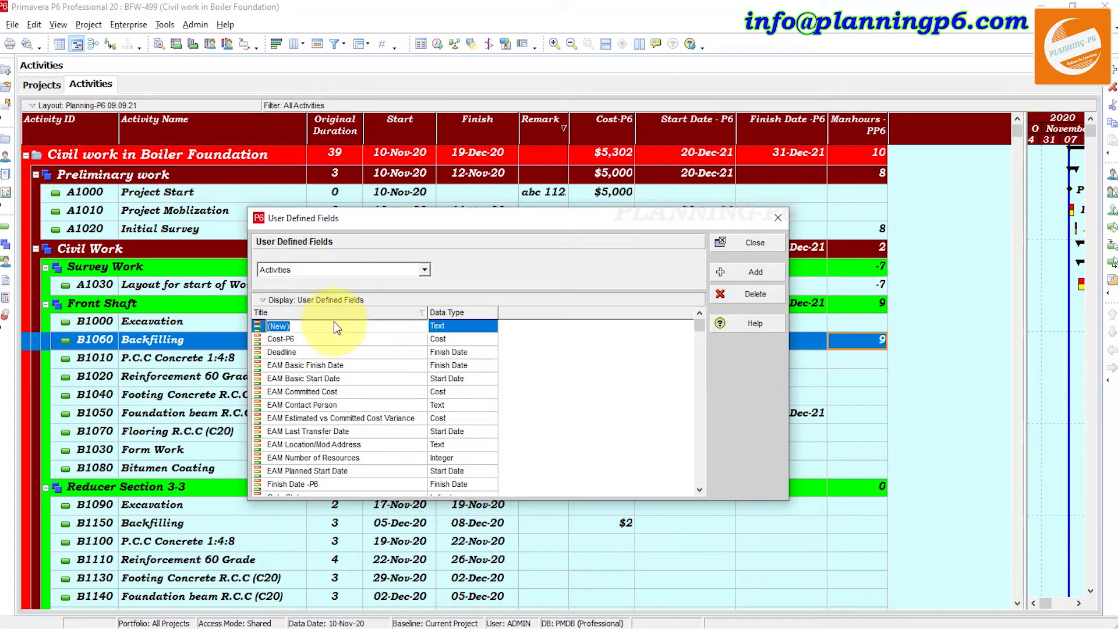
text(Indu)
text(cator)
key(Return)
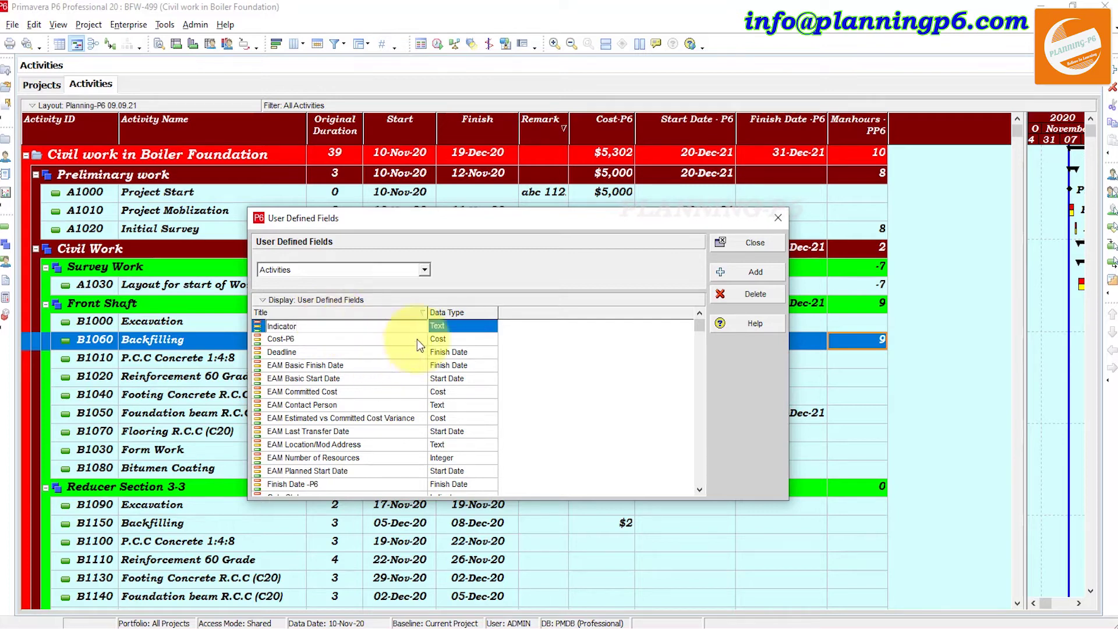
Sort the user defined fields by data type and set the data type of the Indicator field to Indicator
click(460, 314)
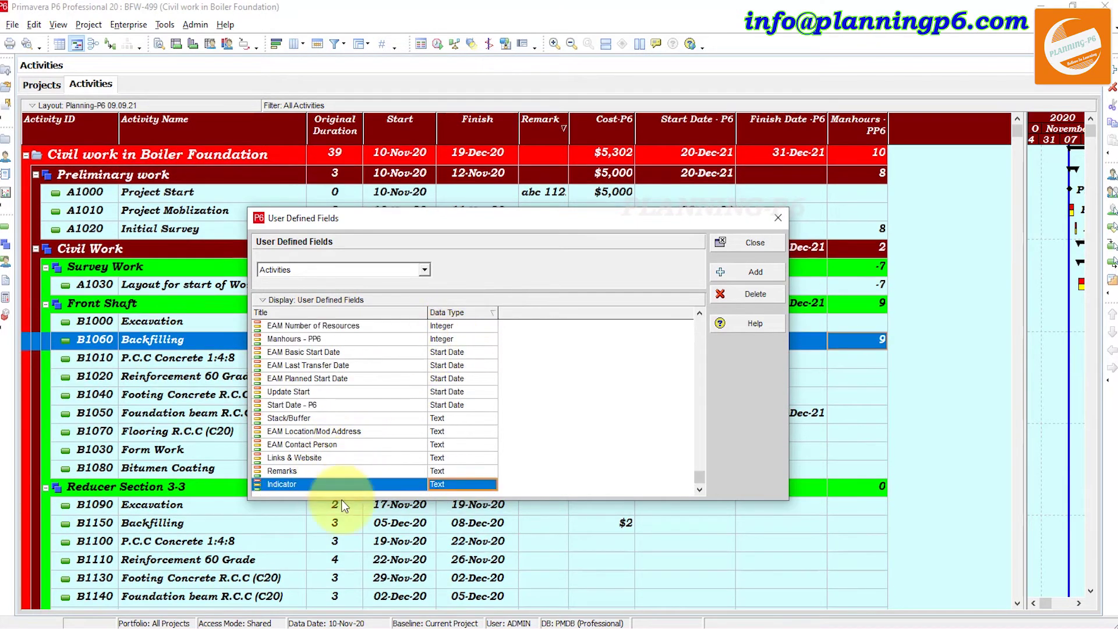
click(455, 485)
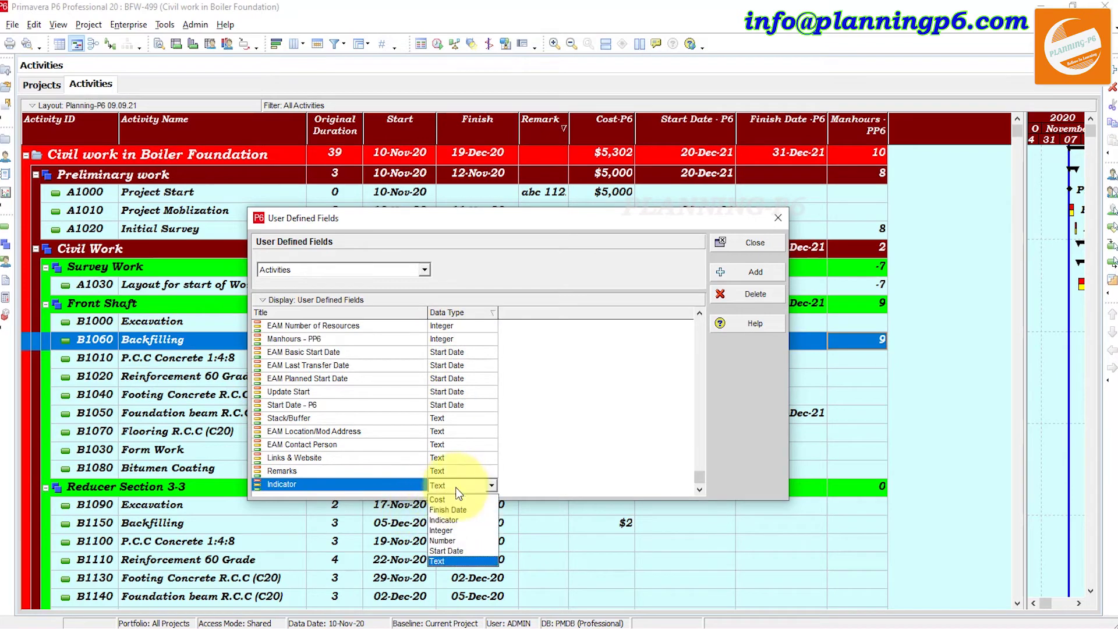
click(449, 521)
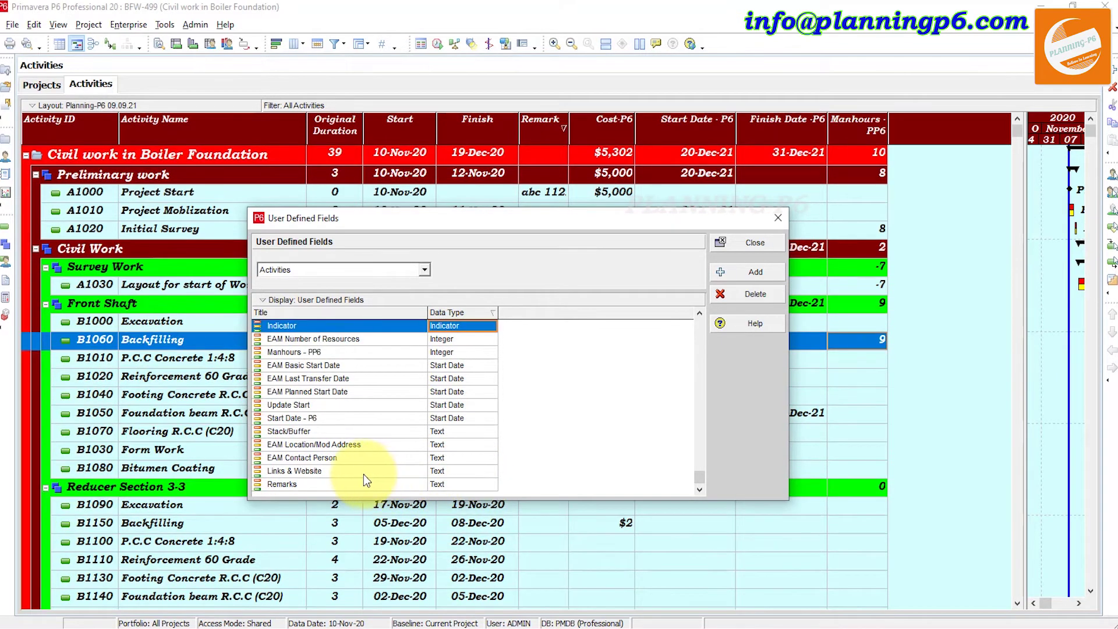
click(303, 473)
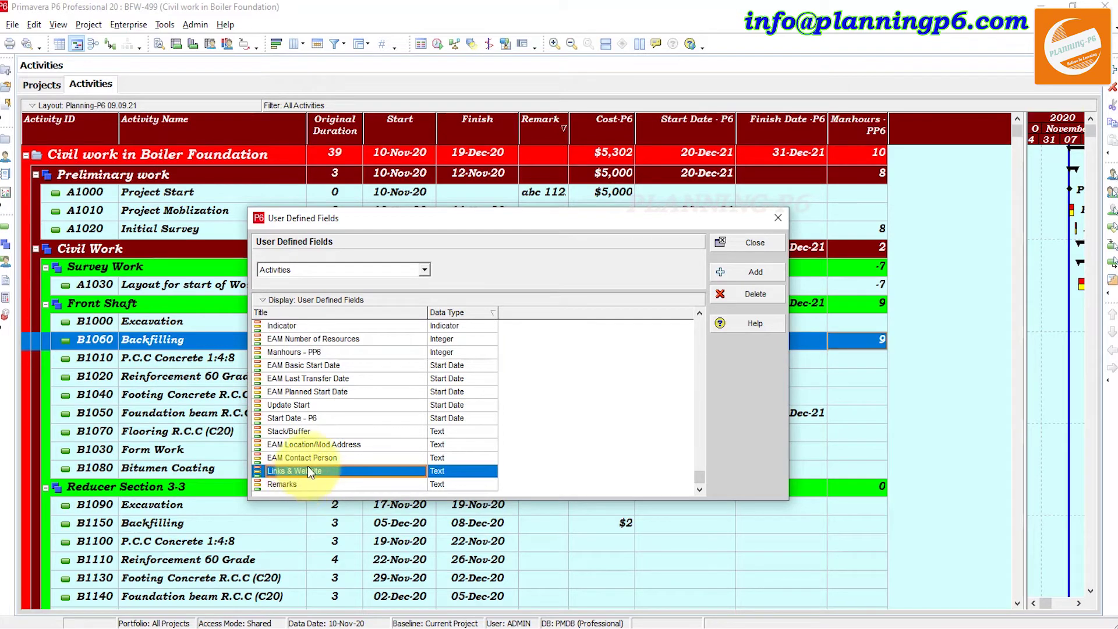
scroll(300, 457, up, 1)
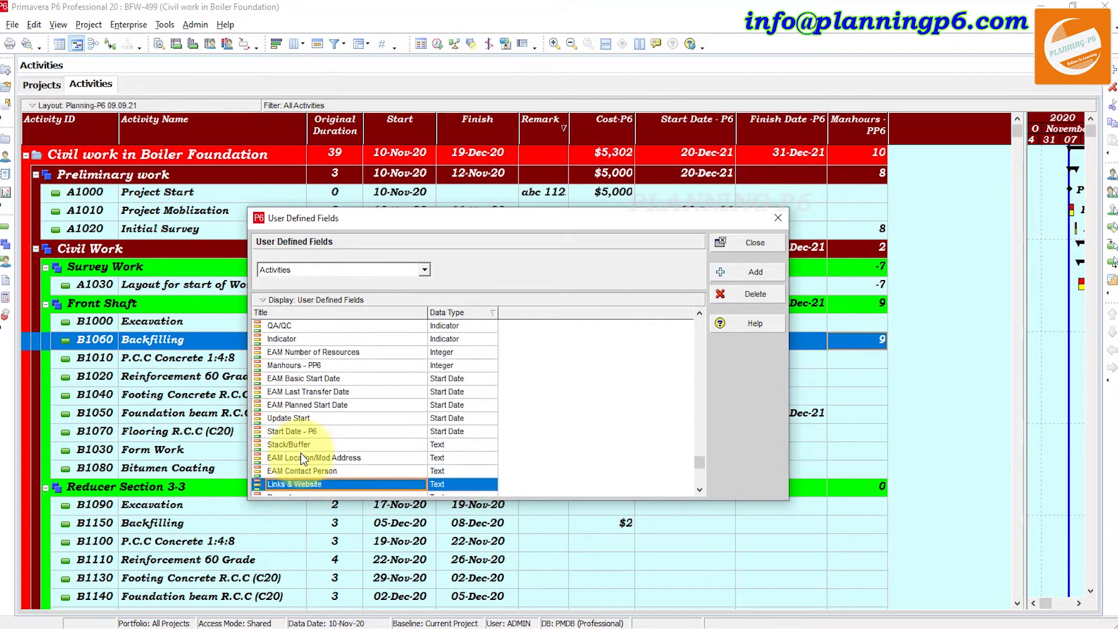
click(325, 365)
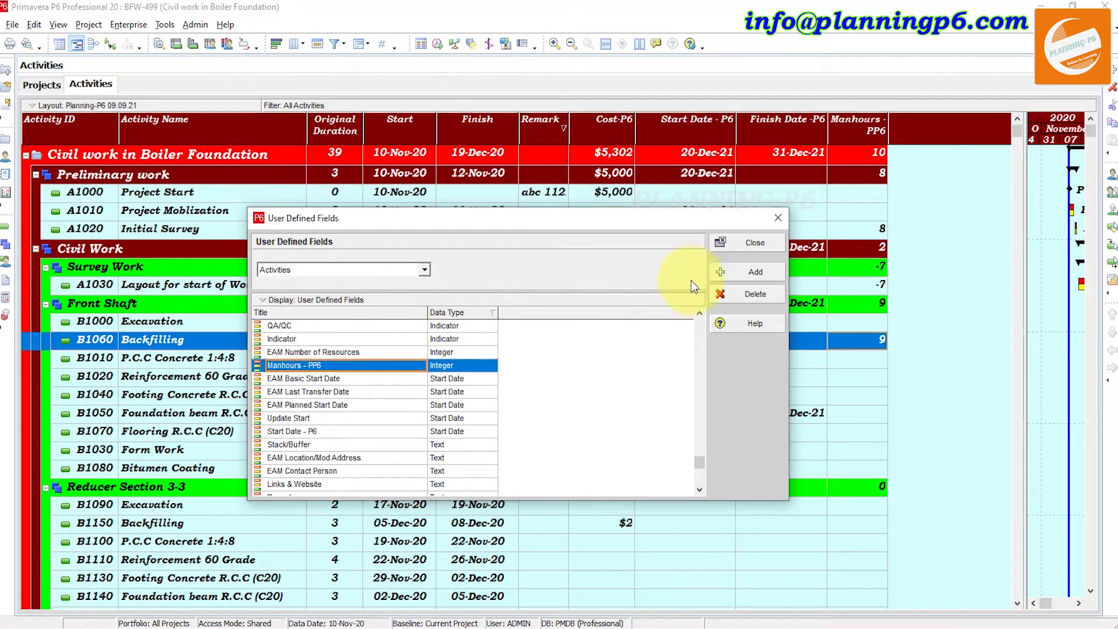
scroll(522, 389, up, 10)
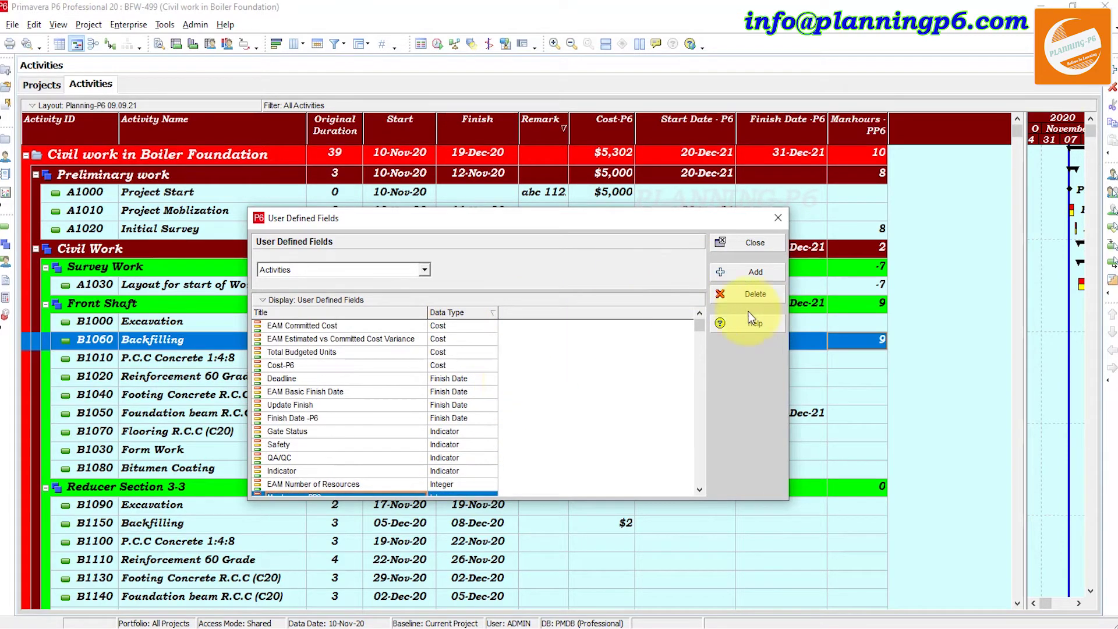
Add another user defined field for activities and set its data type to Number
click(749, 273)
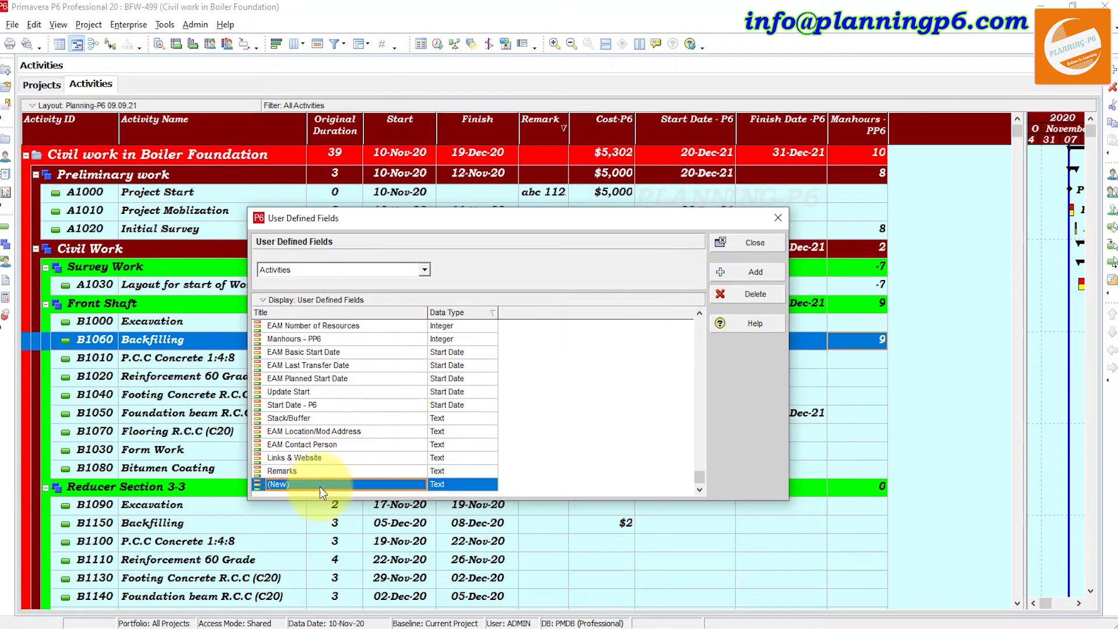
click(447, 484)
click(447, 484)
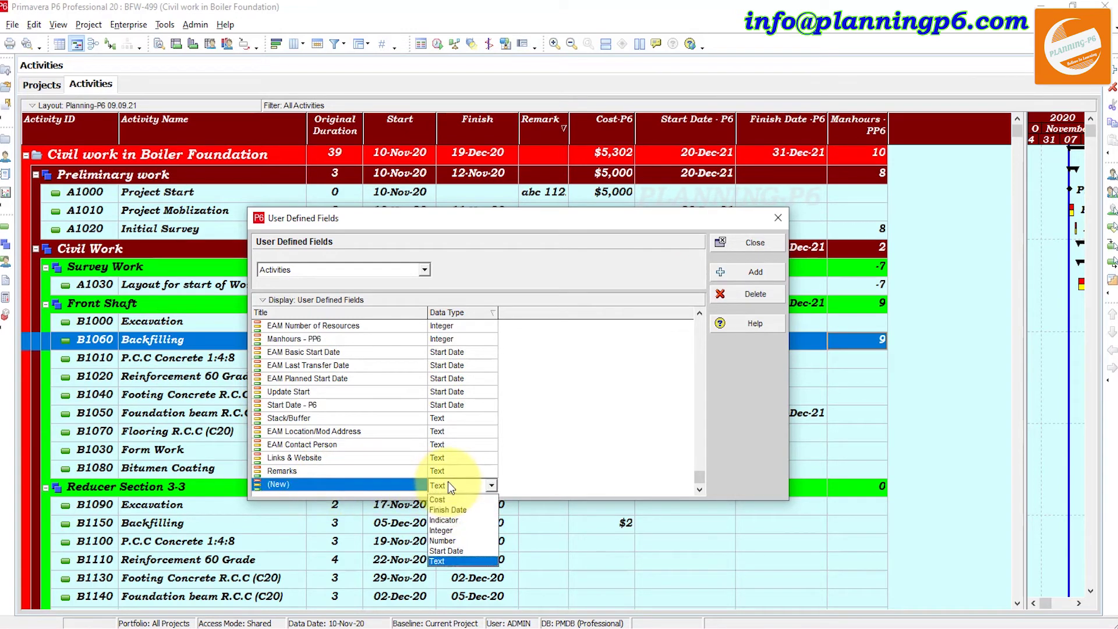
click(452, 540)
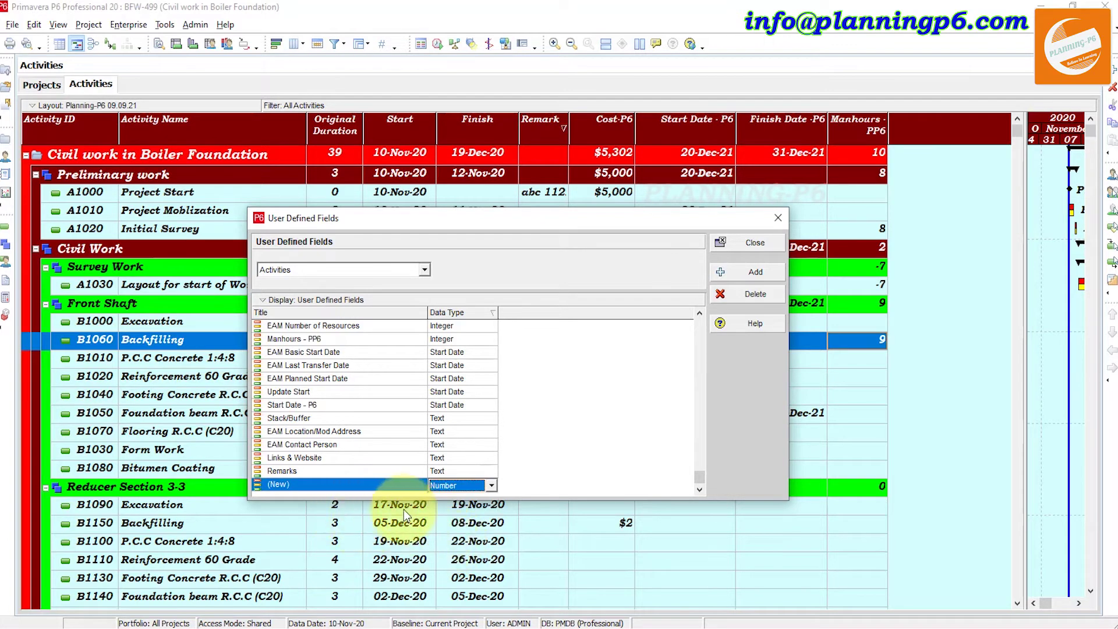
Find the new field of data type Number in the list and title it Num
scroll(303, 480, up, 2)
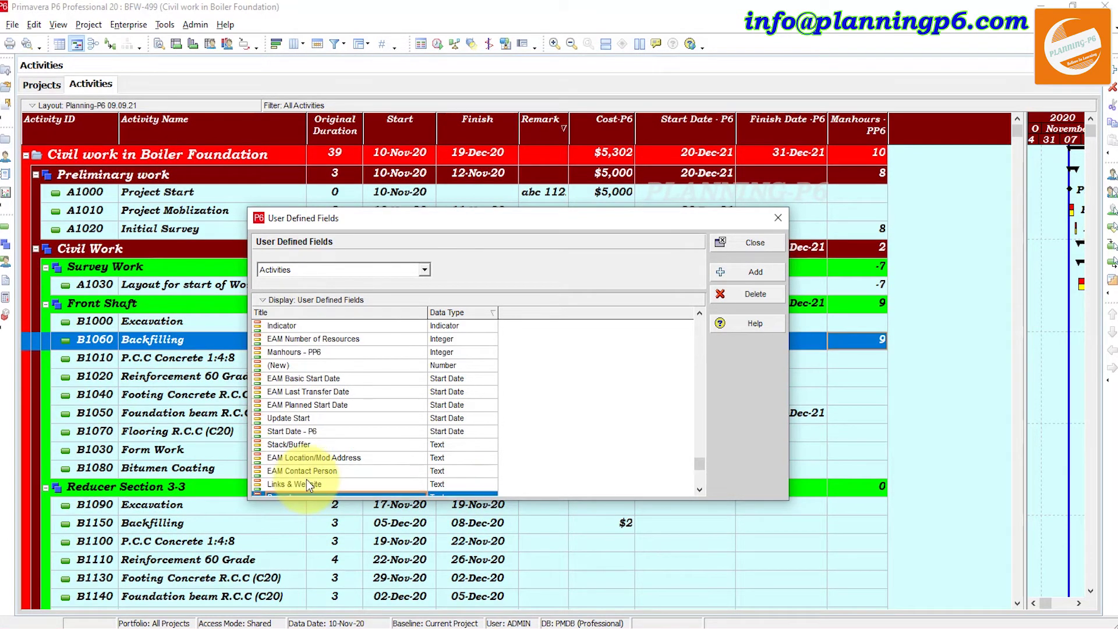
scroll(312, 474, up, 3)
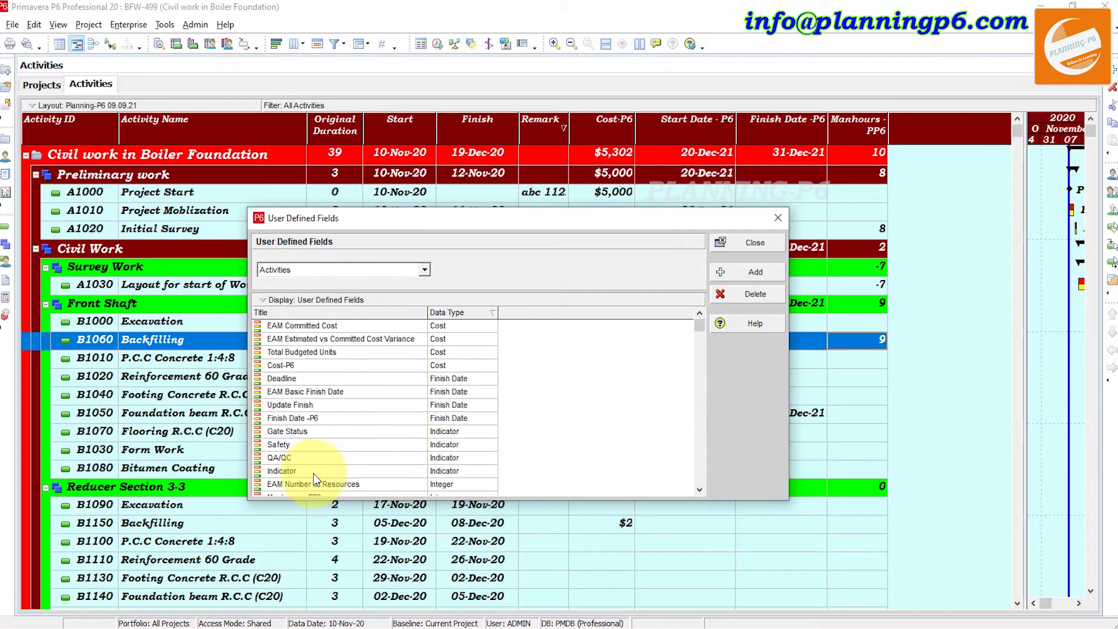
scroll(313, 474, down, 2)
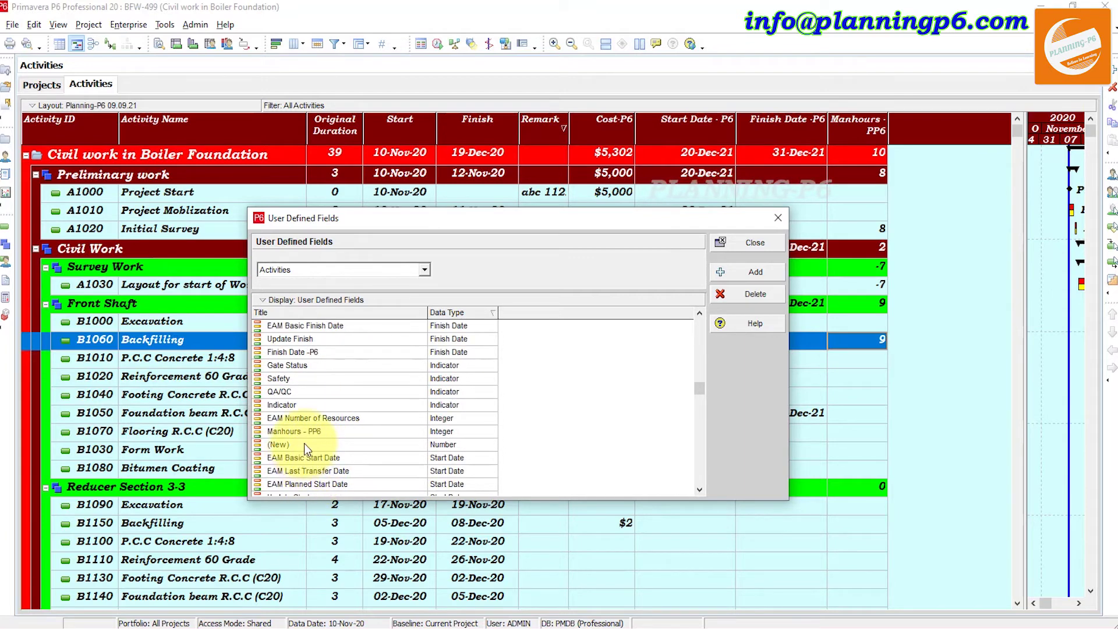
click(304, 445)
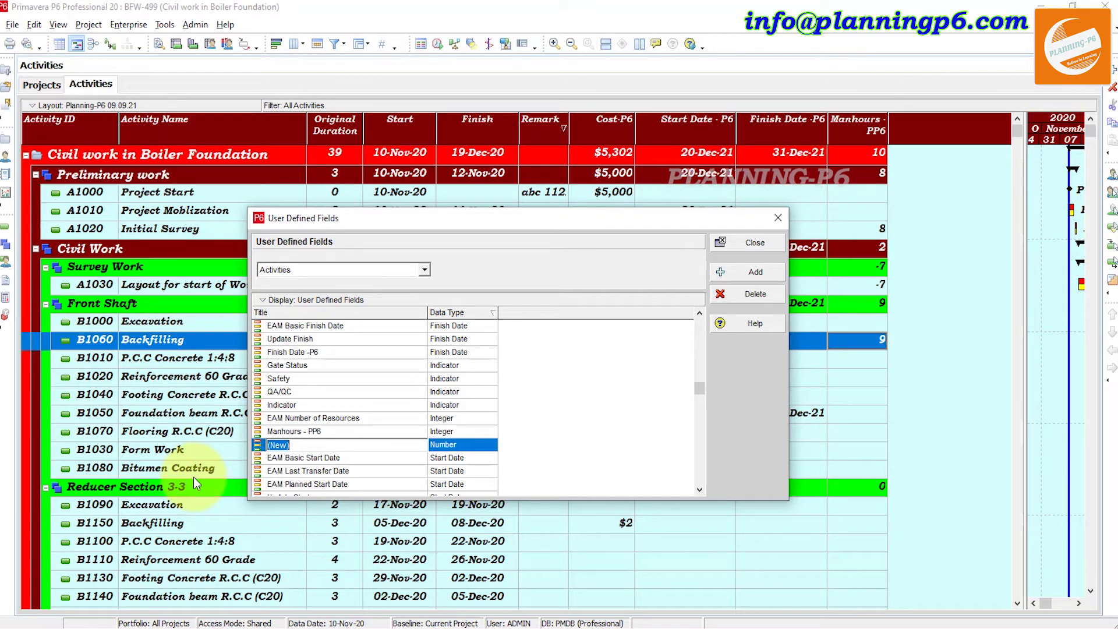
text(Num)
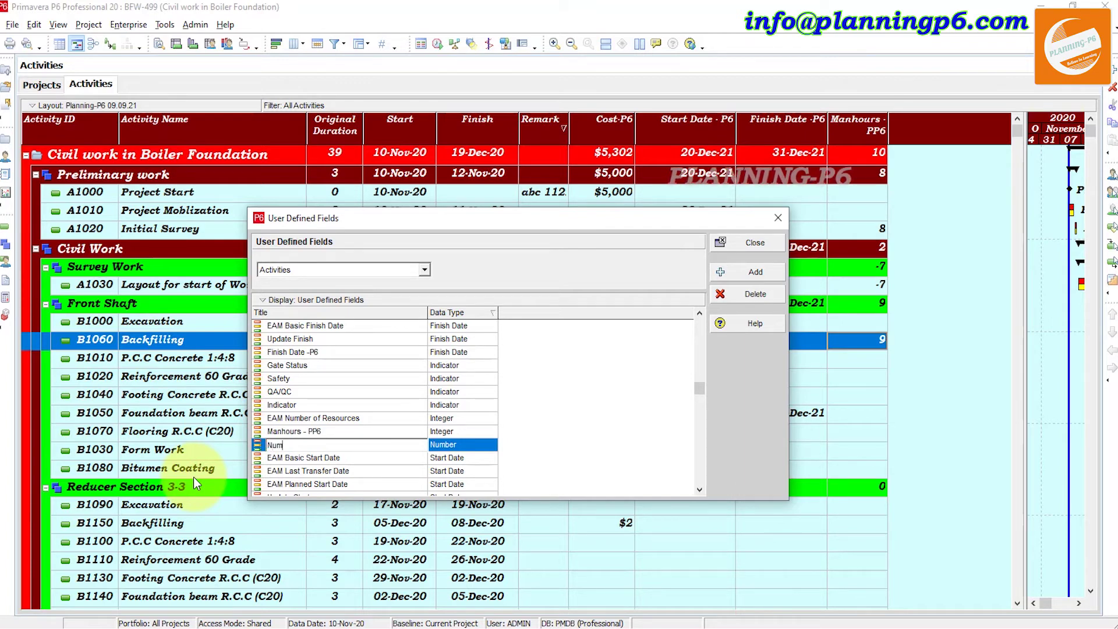
key(Return)
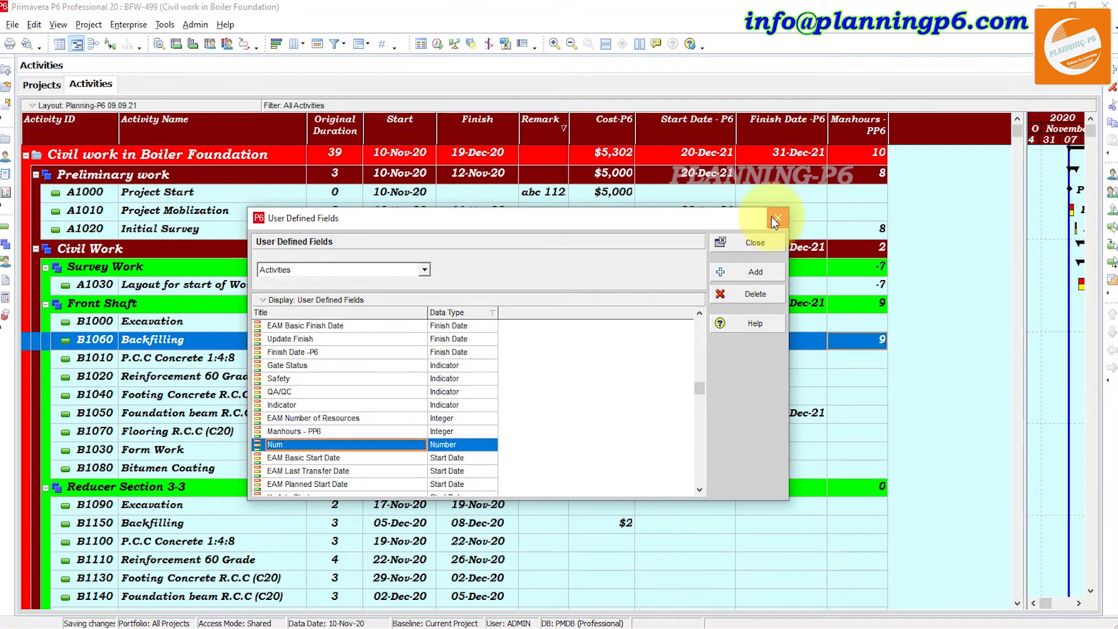
Close the user defined fields and add the user defined field Num to the activity columns after Manhours - PP6
click(777, 219)
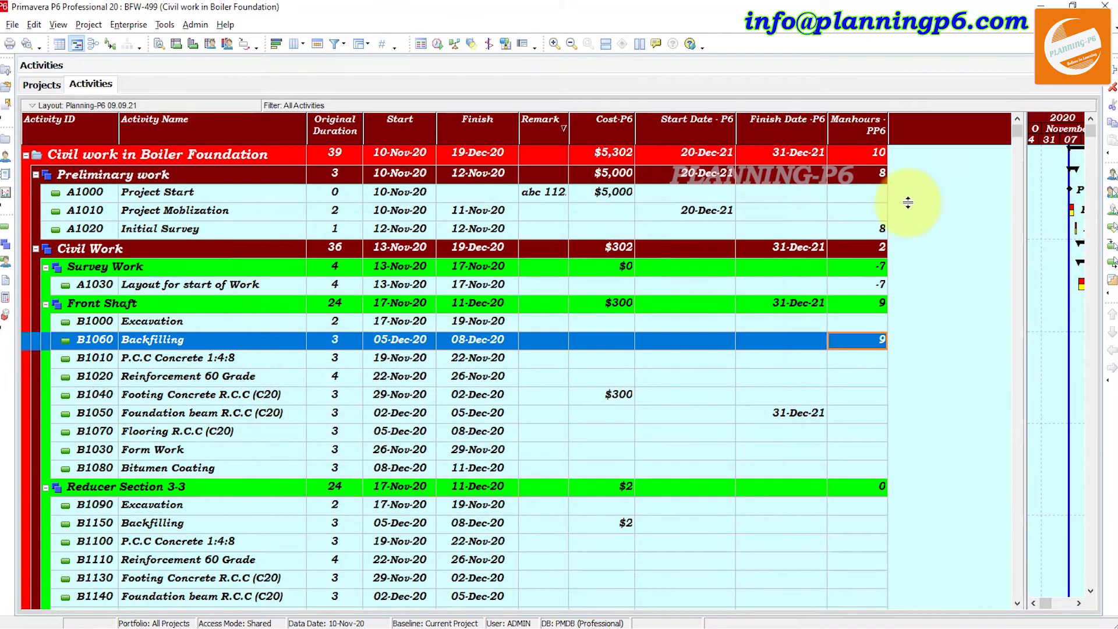
right_click(945, 150)
click(989, 372)
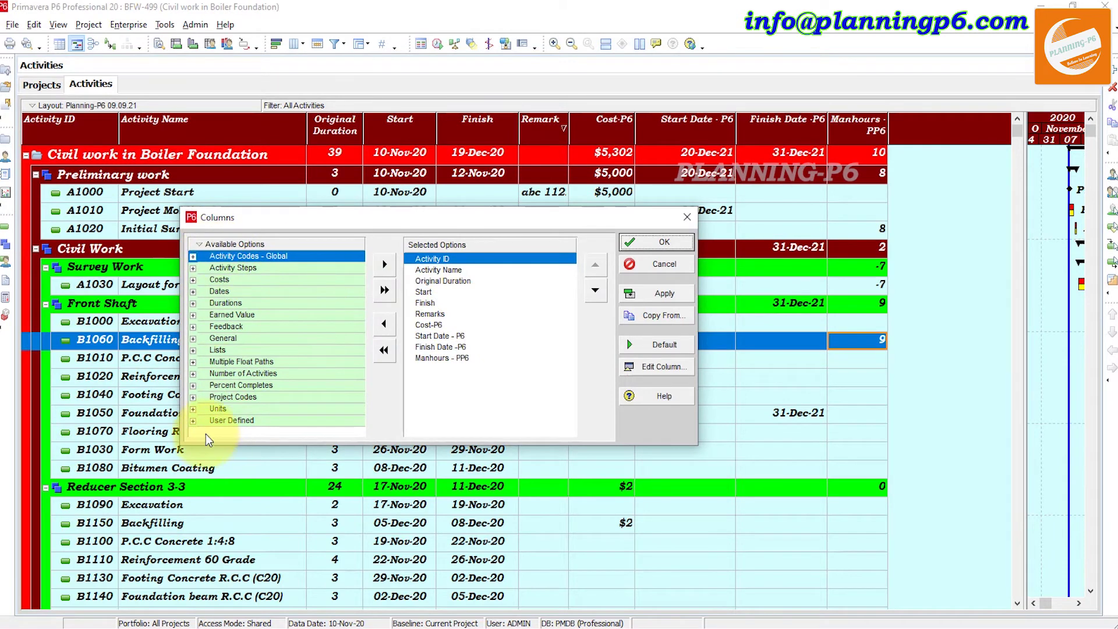
click(209, 419)
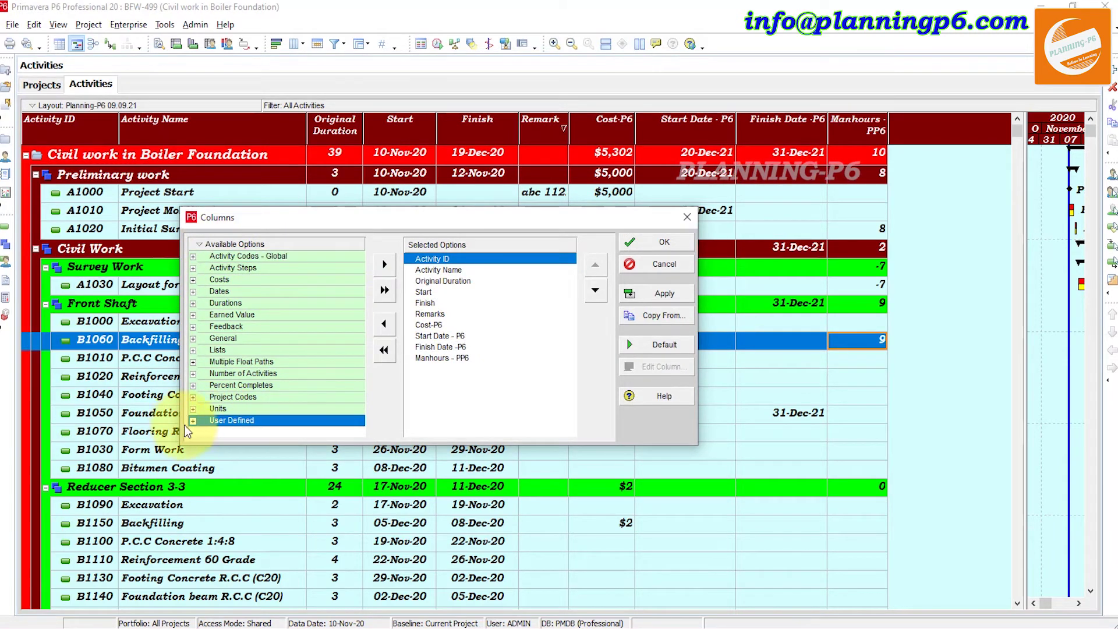
click(193, 420)
scroll(267, 372, down, 3)
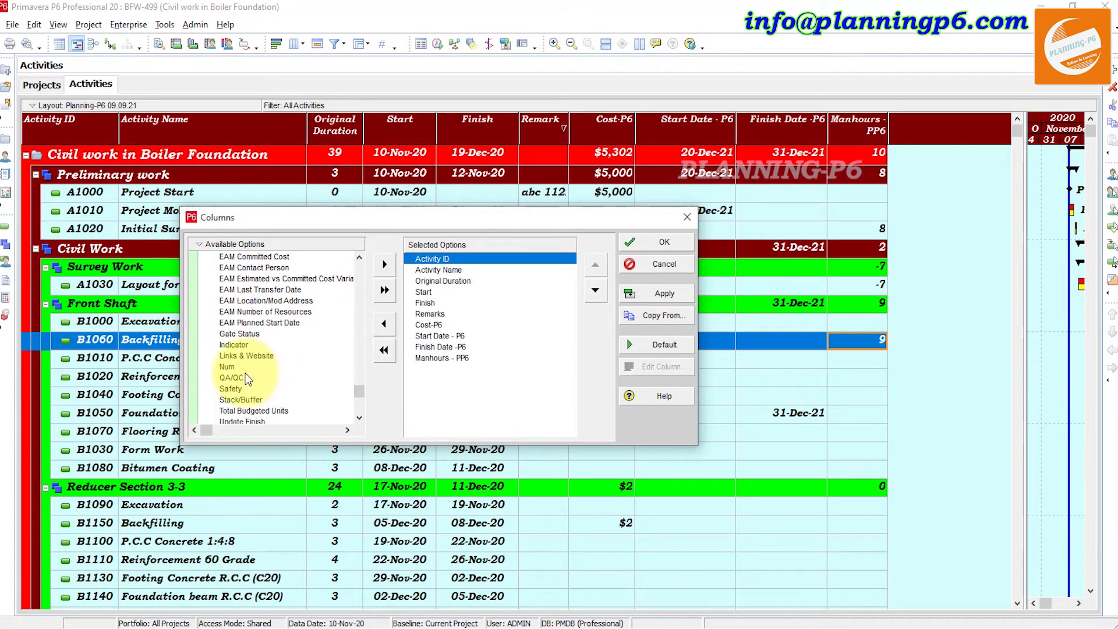
click(246, 366)
click(460, 358)
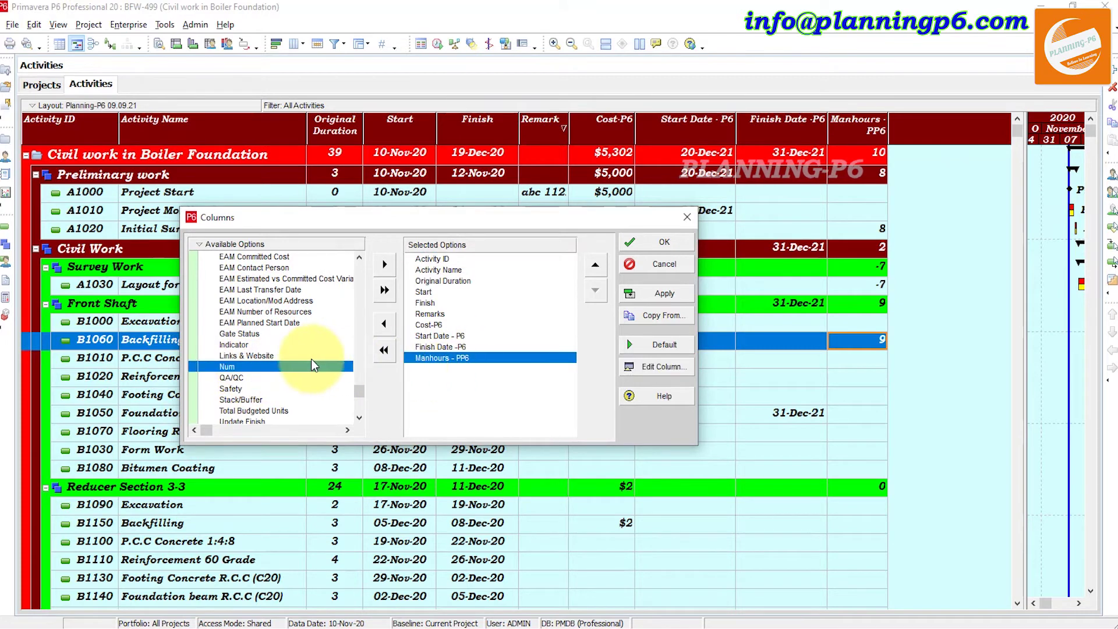
double_click(281, 368)
Add the user defined field Indicator after Num, apply the column selection and widen the Indicator and Num columns
click(248, 344)
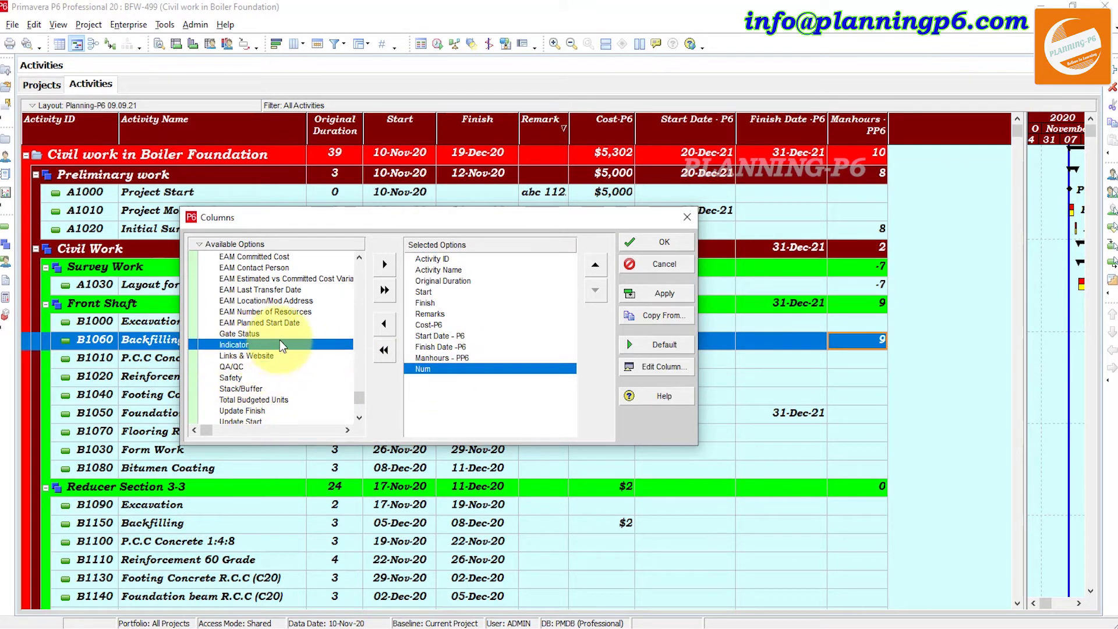
click(389, 267)
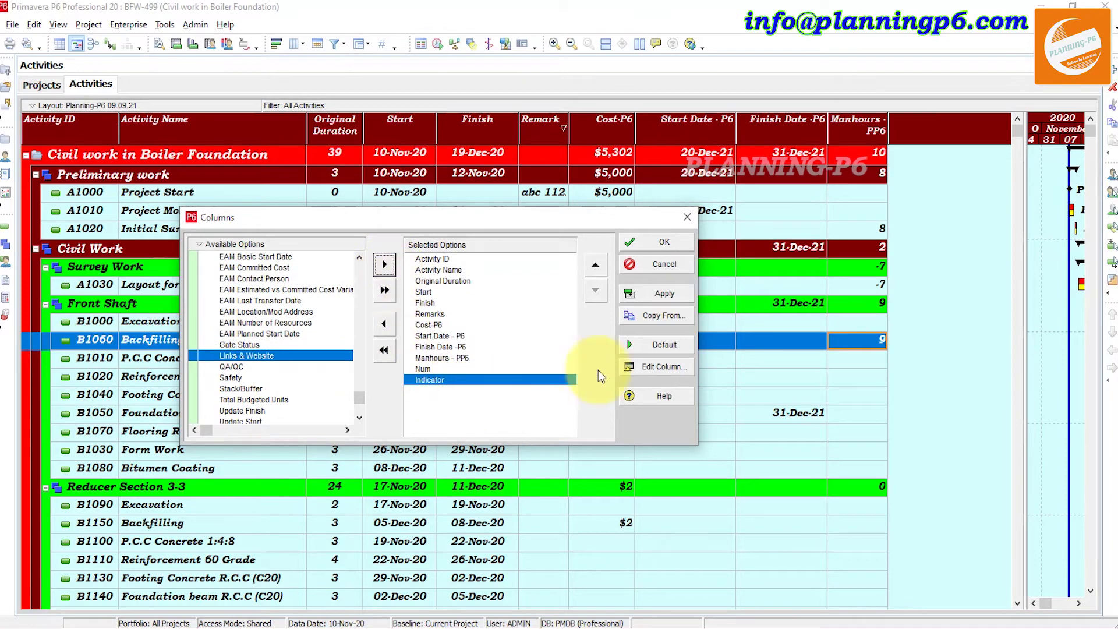
click(632, 293)
click(641, 244)
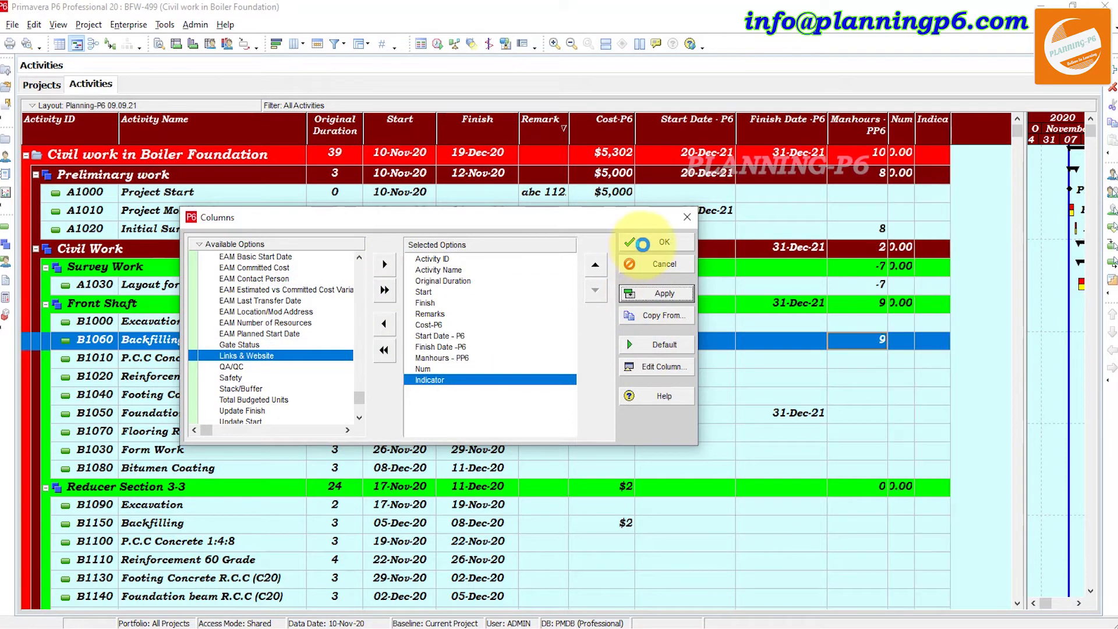
drag(951, 128, 990, 127)
drag(915, 132, 939, 131)
Set the Num value of activity A1000 Project Start to 1.234
click(925, 190)
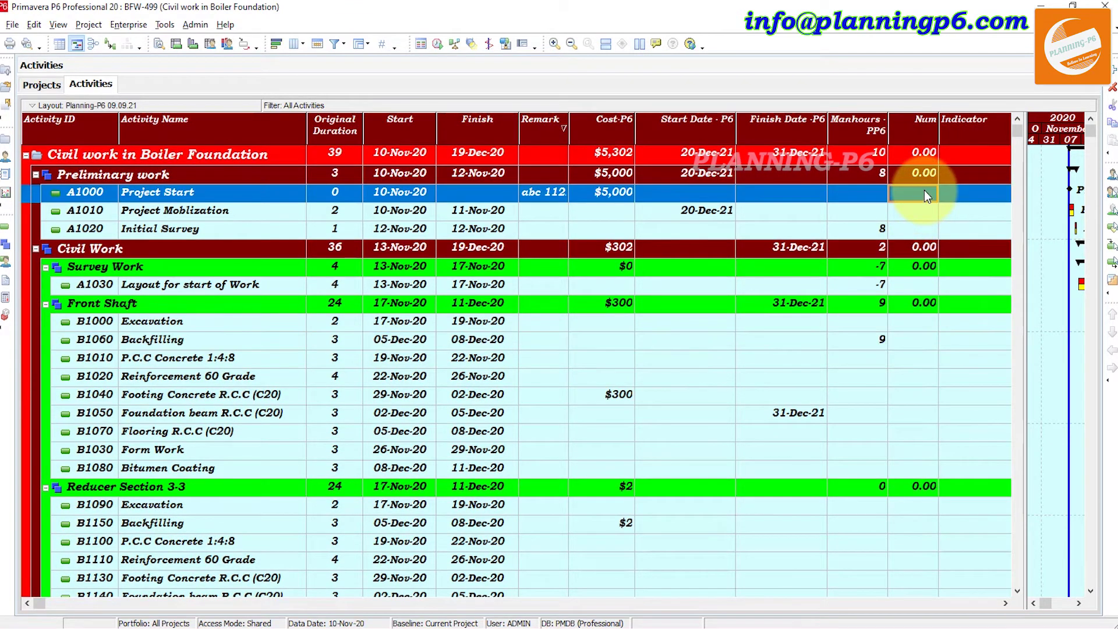
click(924, 190)
text(1)
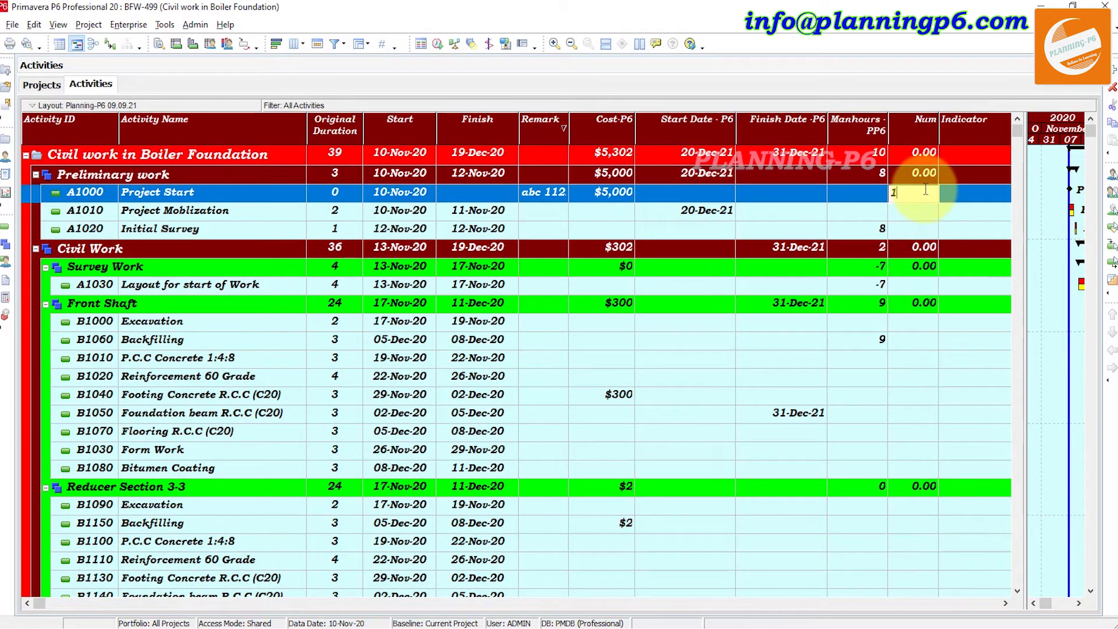
text(.234)
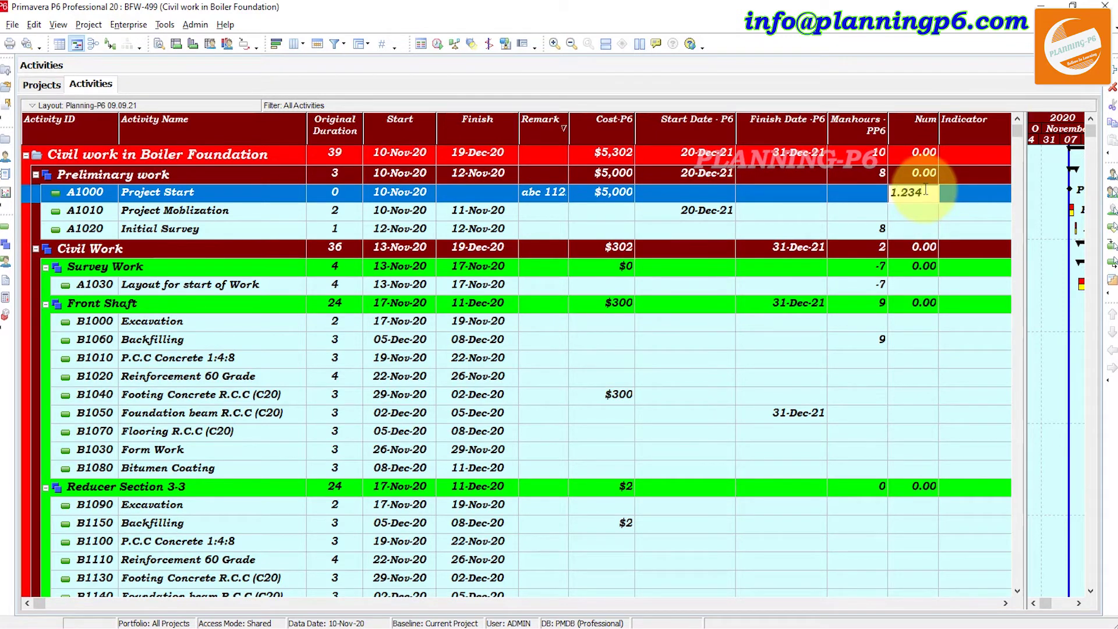
key(Return)
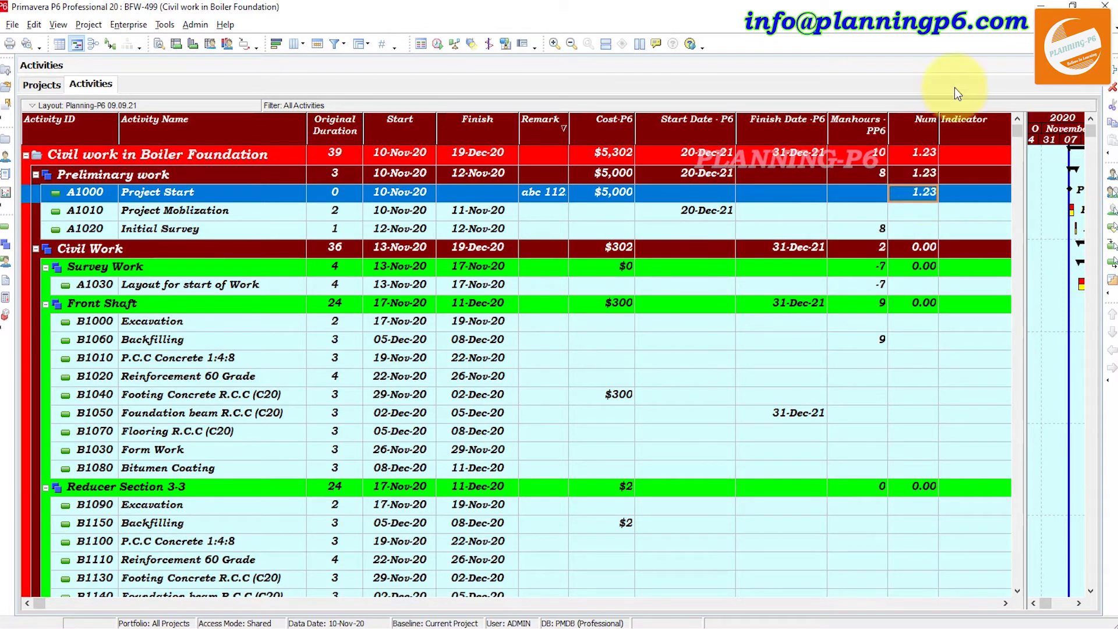
Try to enter 23% as the Num value of activity B1010 P.C.C Concrete 1:4:8
click(915, 359)
click(916, 358)
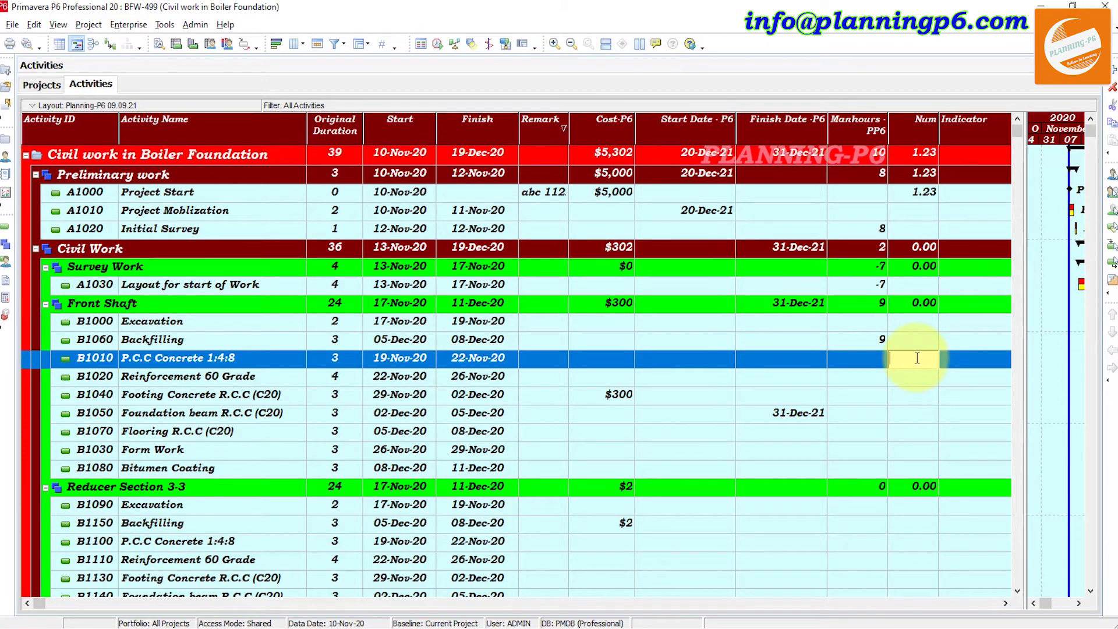
text(23)
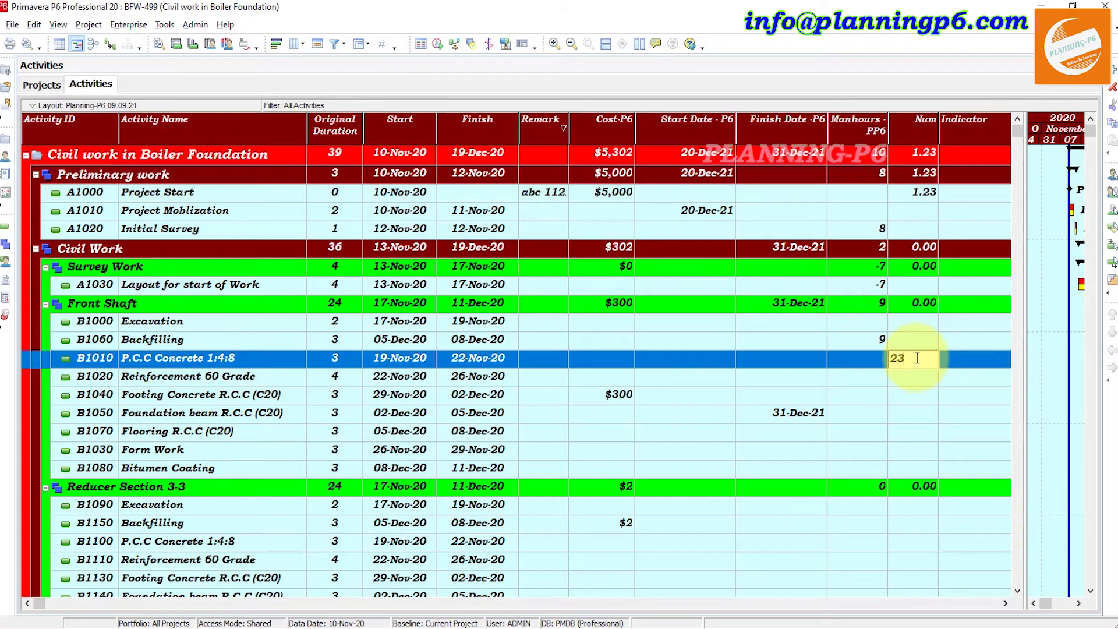
text(%)
key(Return)
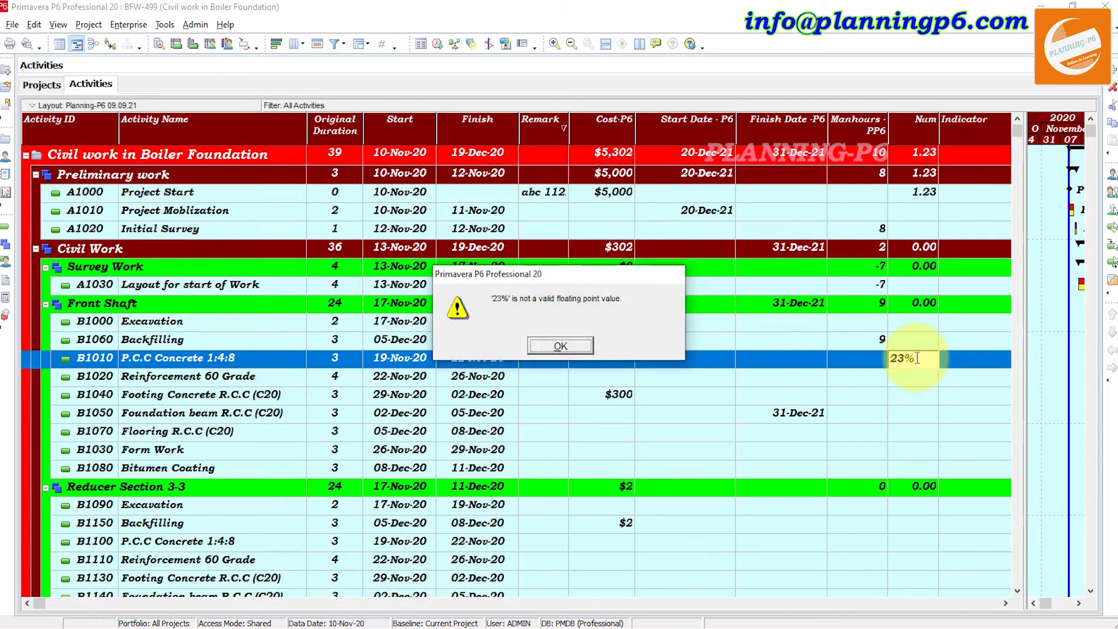
click(562, 348)
Set the Num value of activity B1010 P.C.C Concrete 1:4:8 to 234
key(BackSpace)
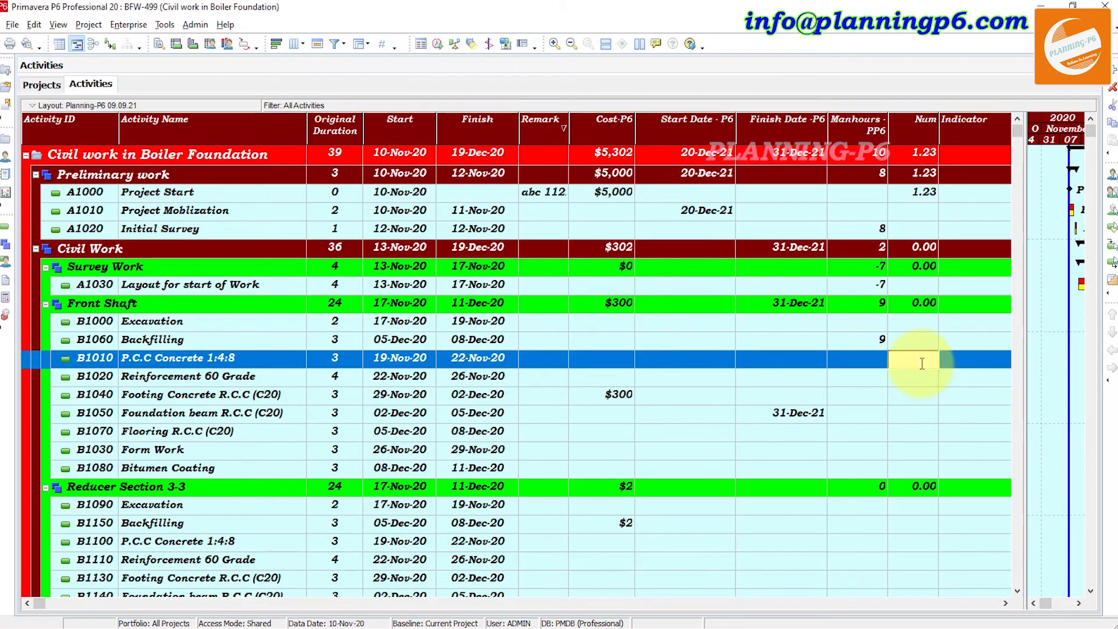
text(234)
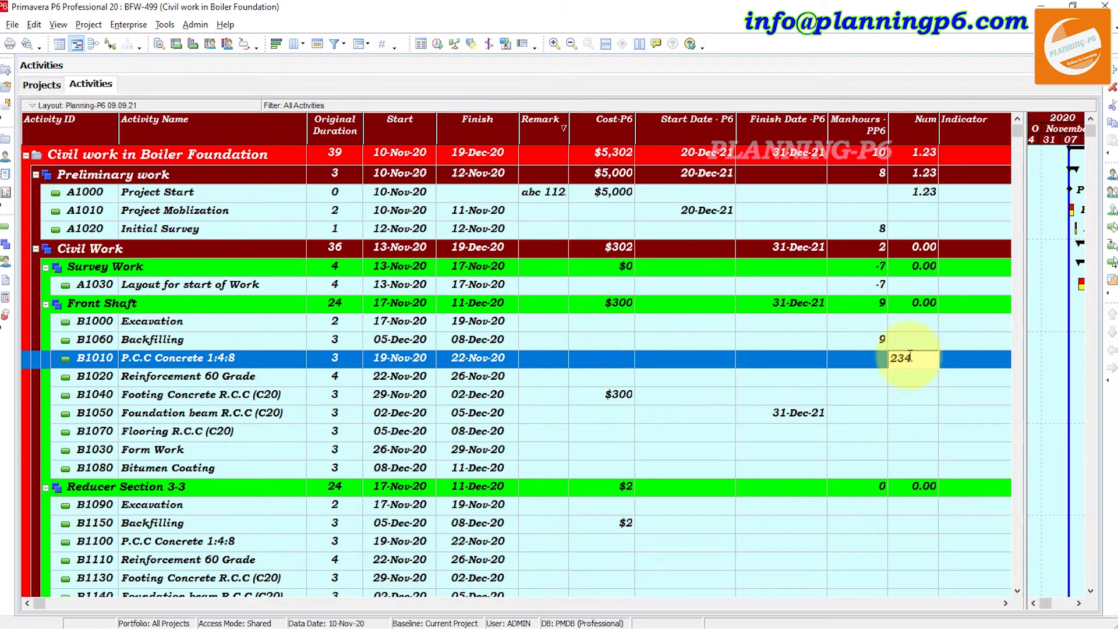
key(Return)
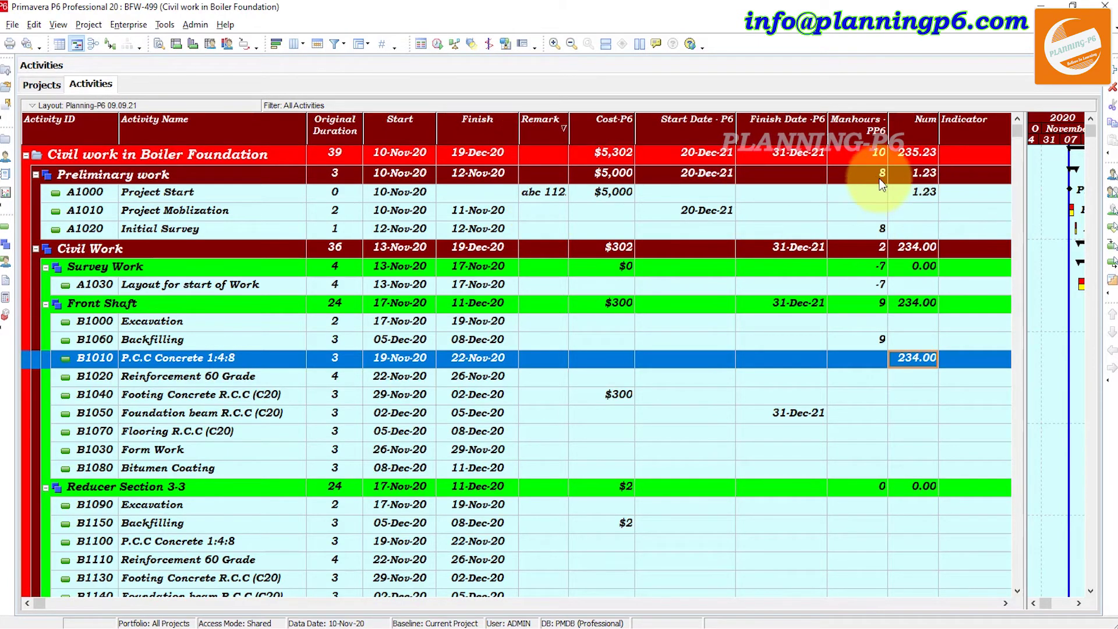
Assign the red cross indicator to activity A1000 Project Start and the yellow warning indicator to A1010 Project Moblization
double_click(973, 196)
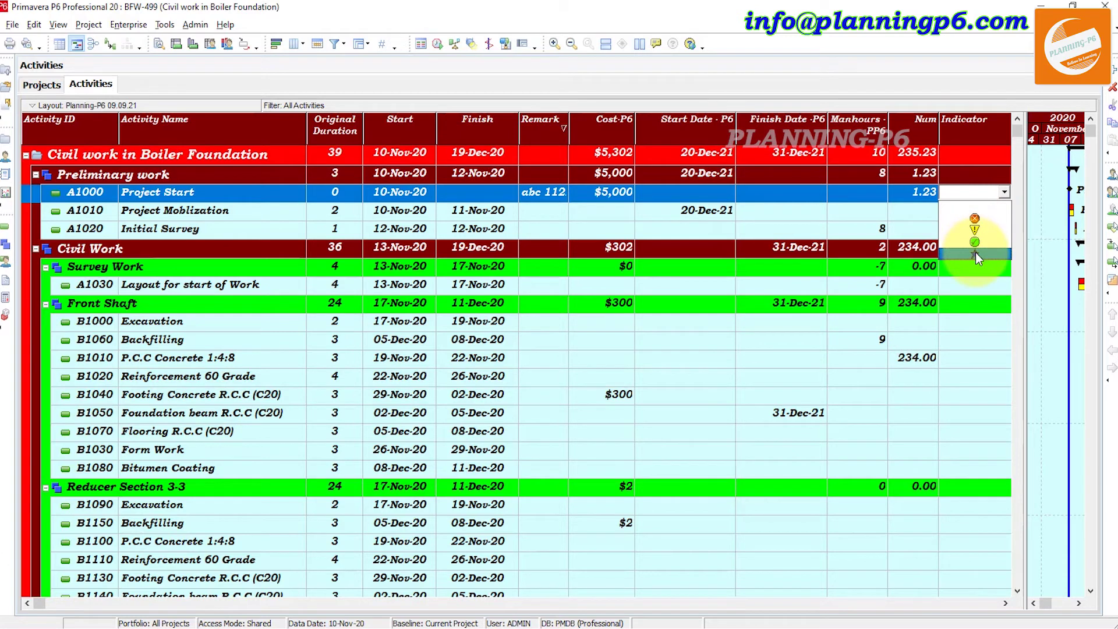
click(977, 221)
click(980, 216)
click(981, 217)
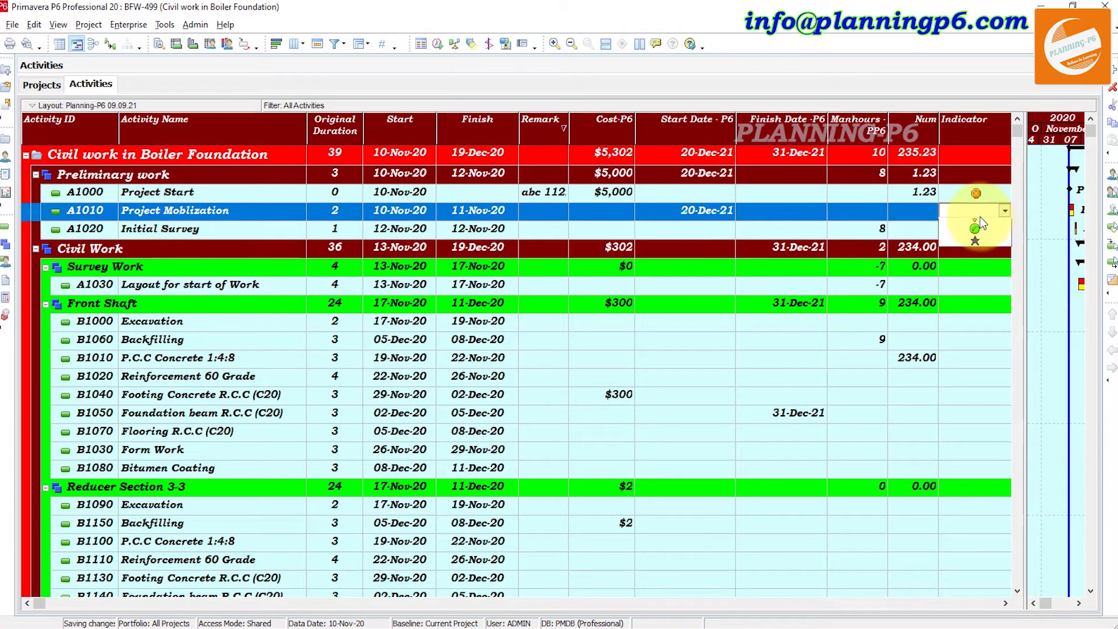
click(976, 252)
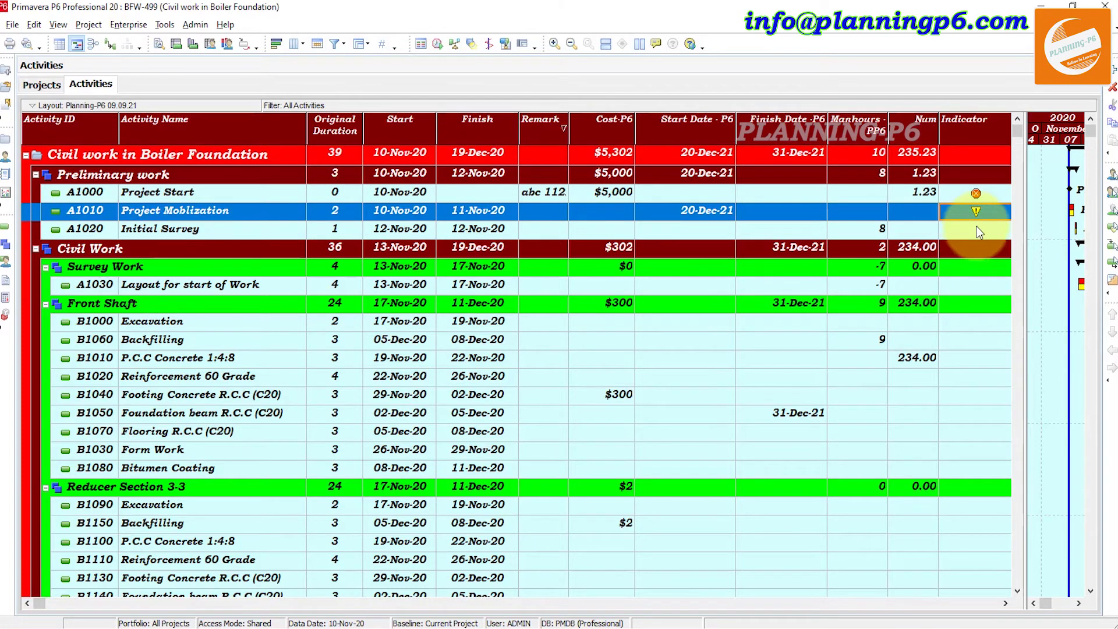
Assign the green check indicator to activity A1020 Initial Survey and the blue star indicator to B1010 P.C.C Concrete 1:4:8
click(979, 228)
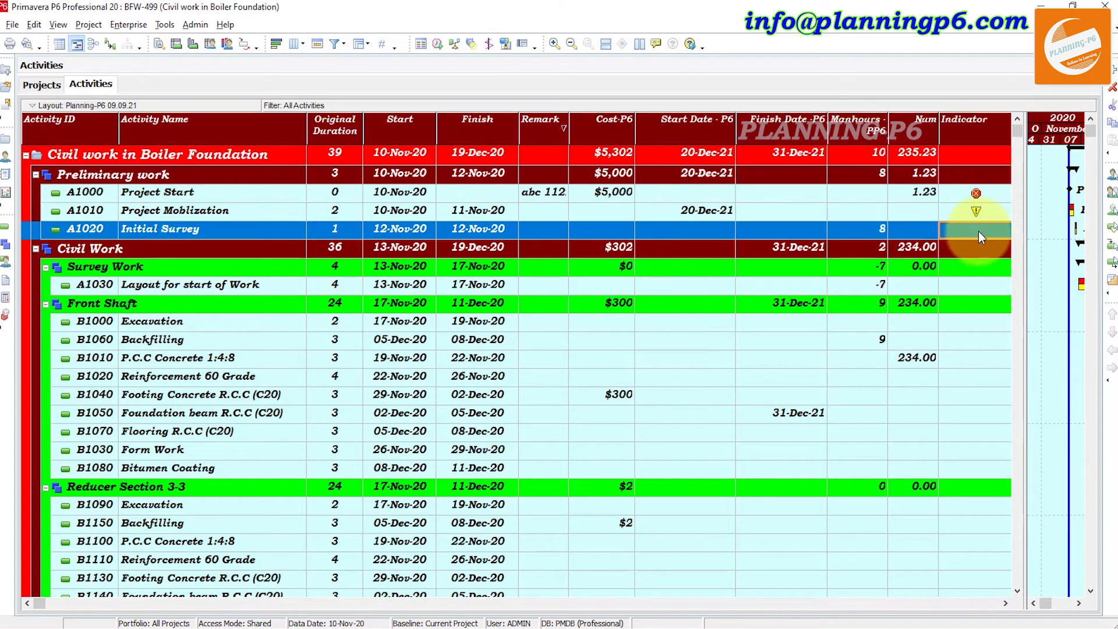
click(980, 228)
click(975, 279)
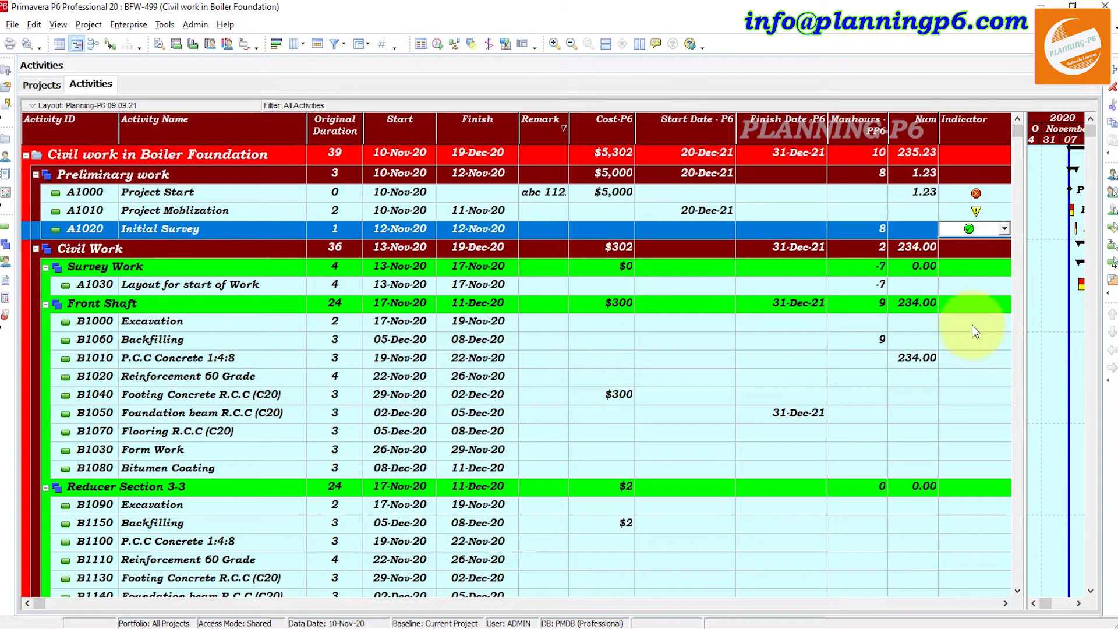
click(970, 357)
click(969, 356)
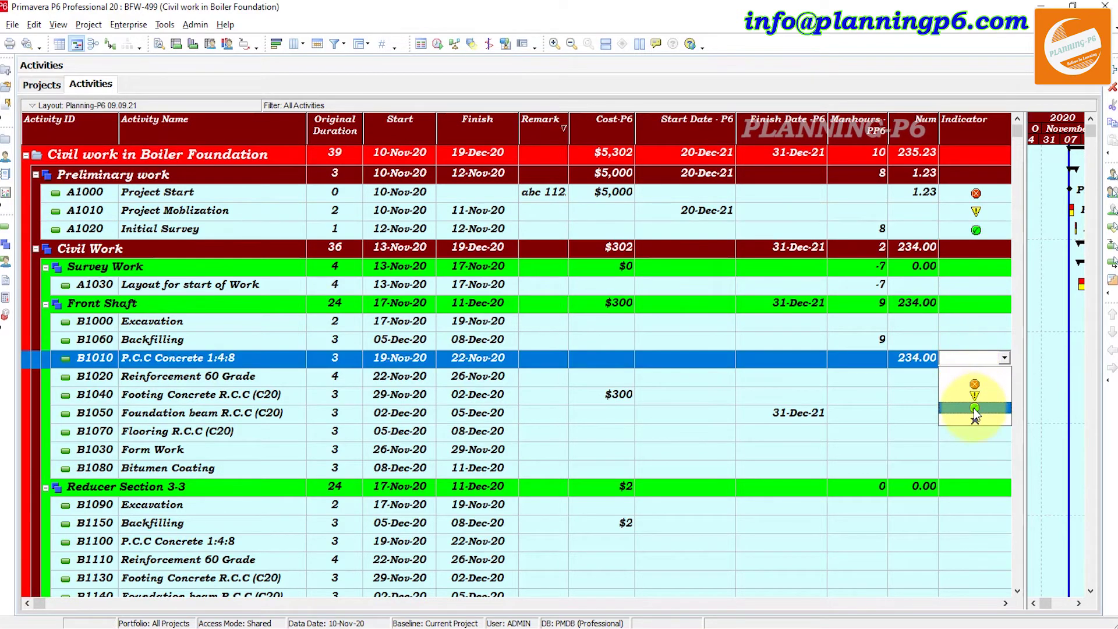
click(977, 419)
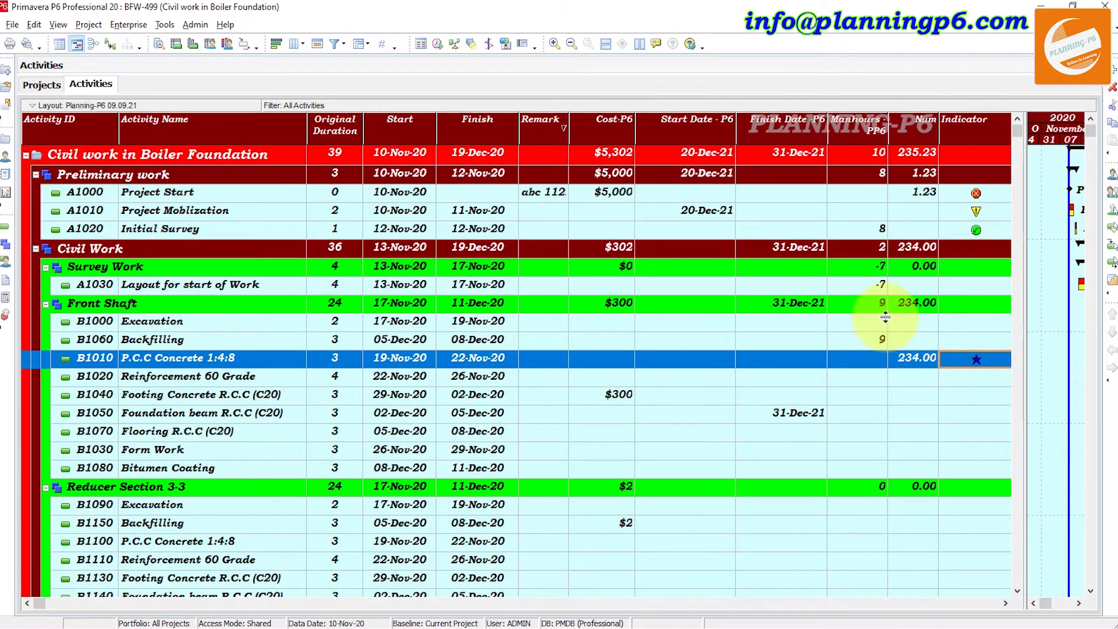
right_click(1043, 307)
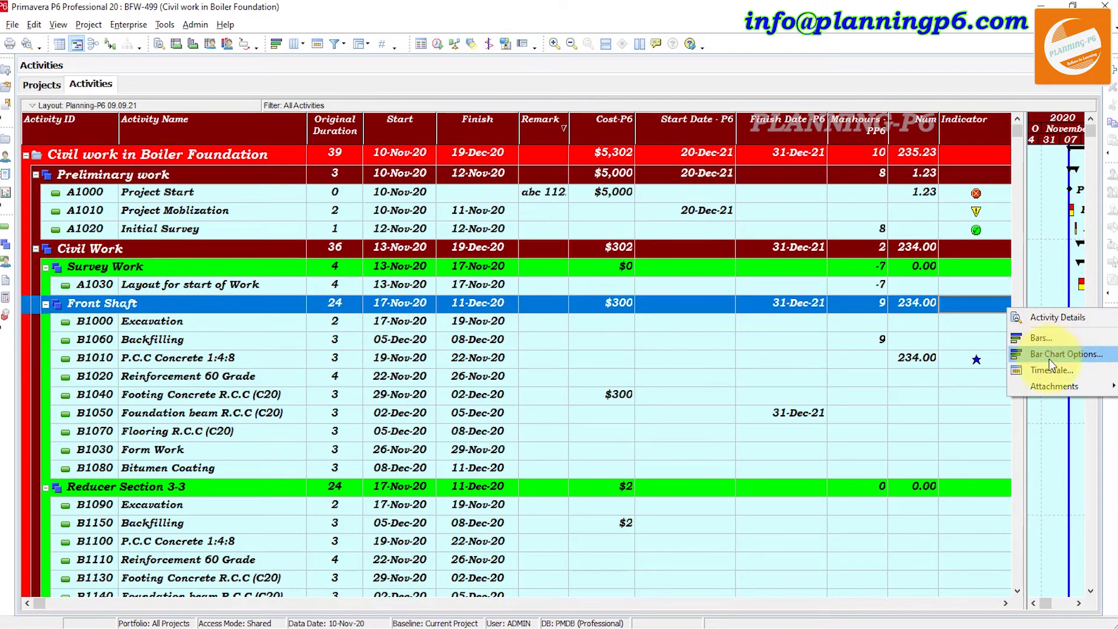
mouse_move(1063, 386)
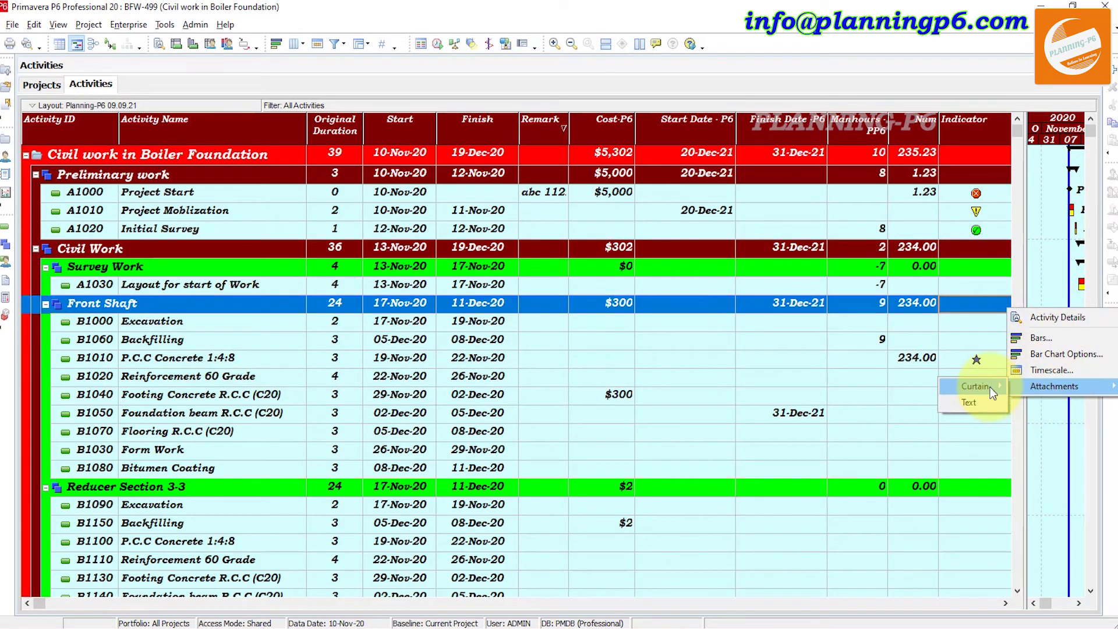
click(903, 395)
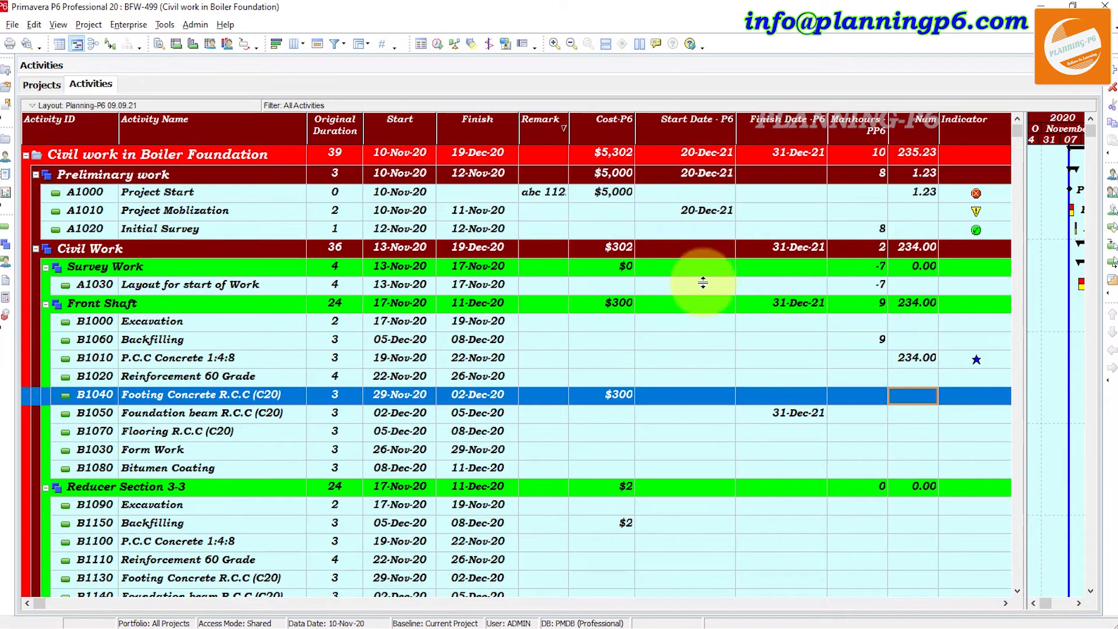
Create a new activity filter and name it Indicator
right_click(579, 357)
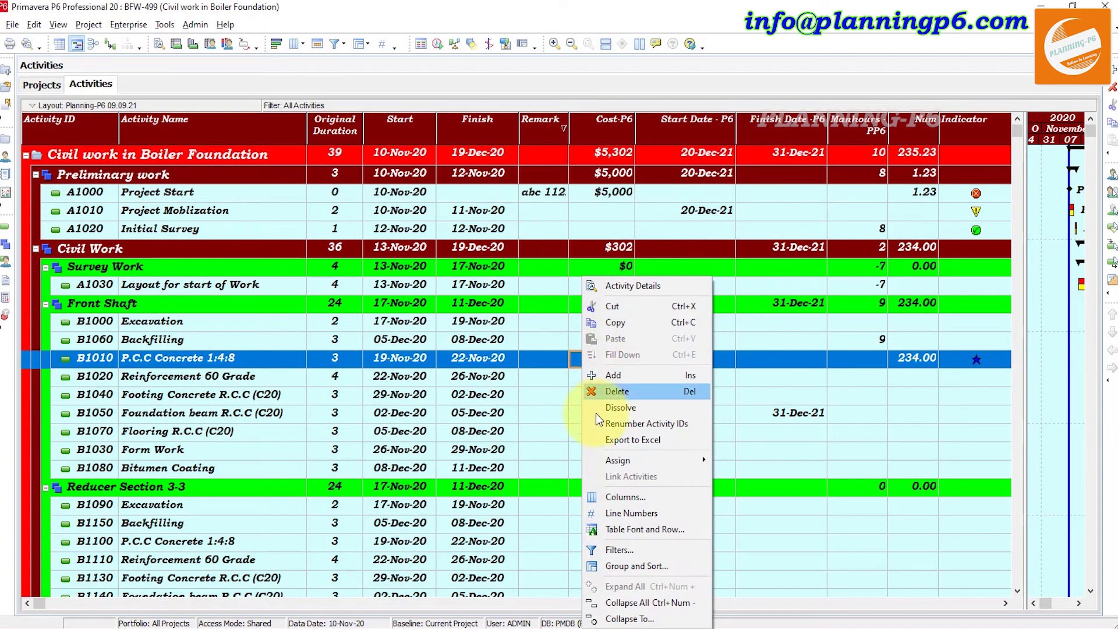
click(613, 551)
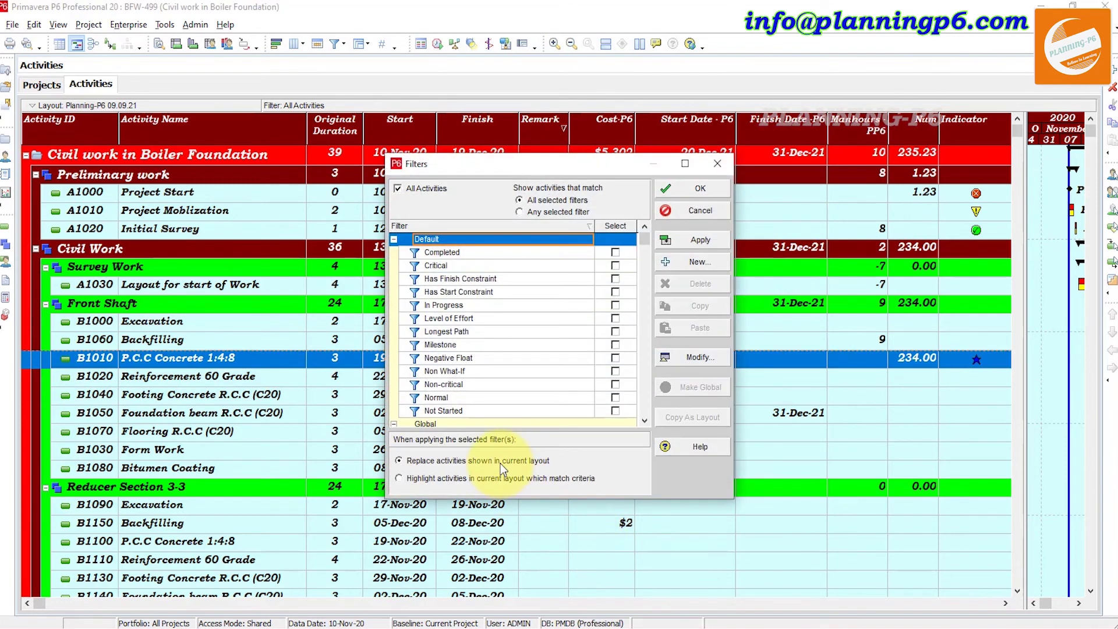
scroll(497, 370, down, 3)
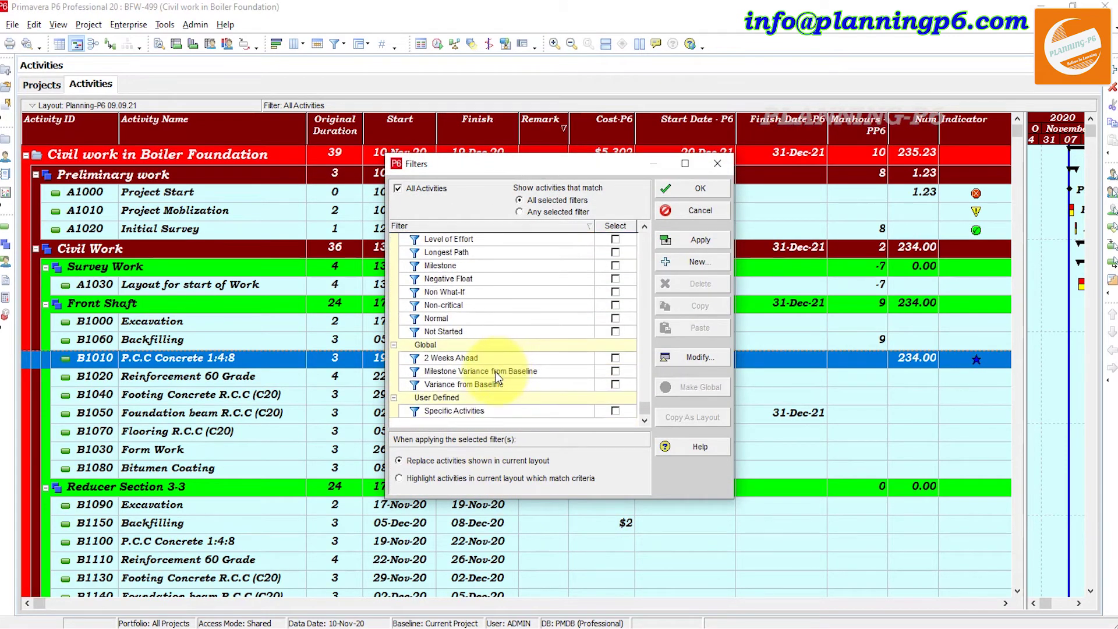
scroll(495, 372, up, 2)
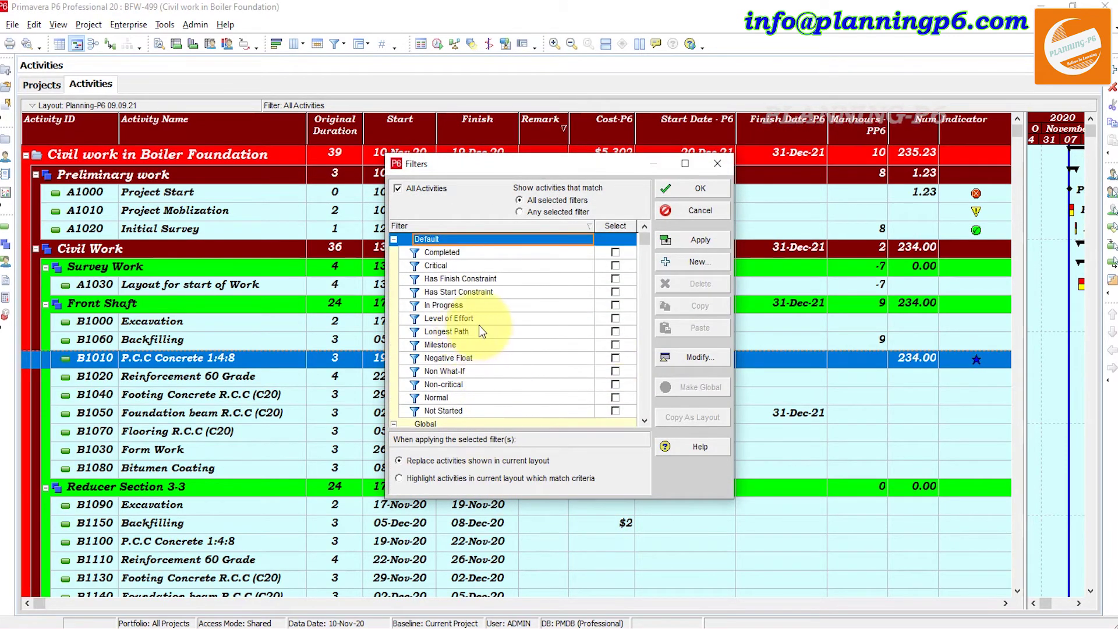
scroll(461, 389, down, 2)
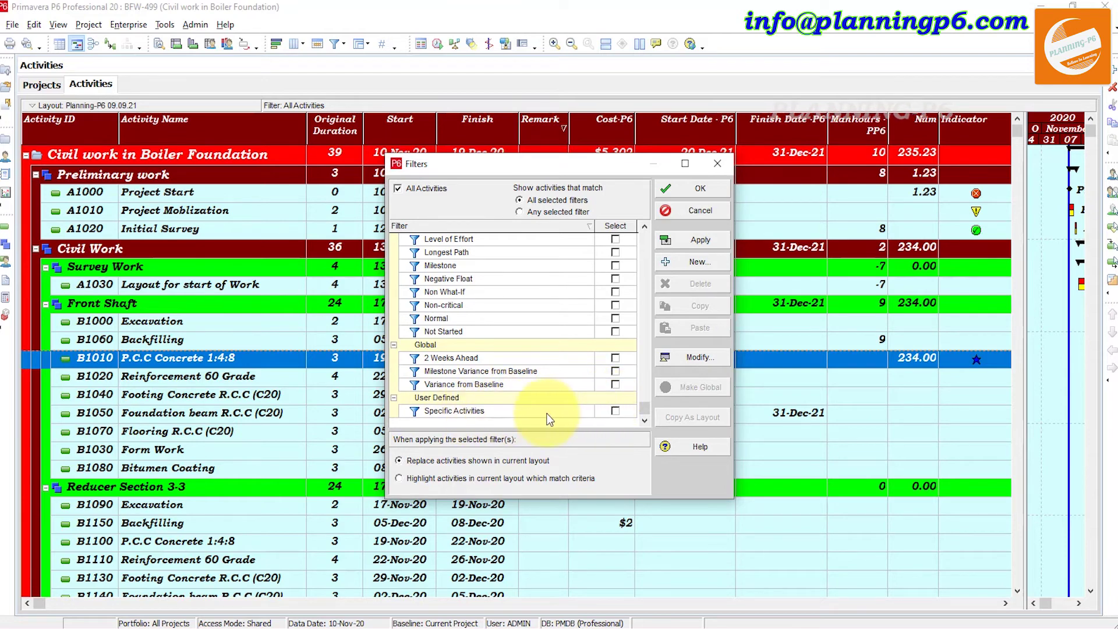
click(680, 268)
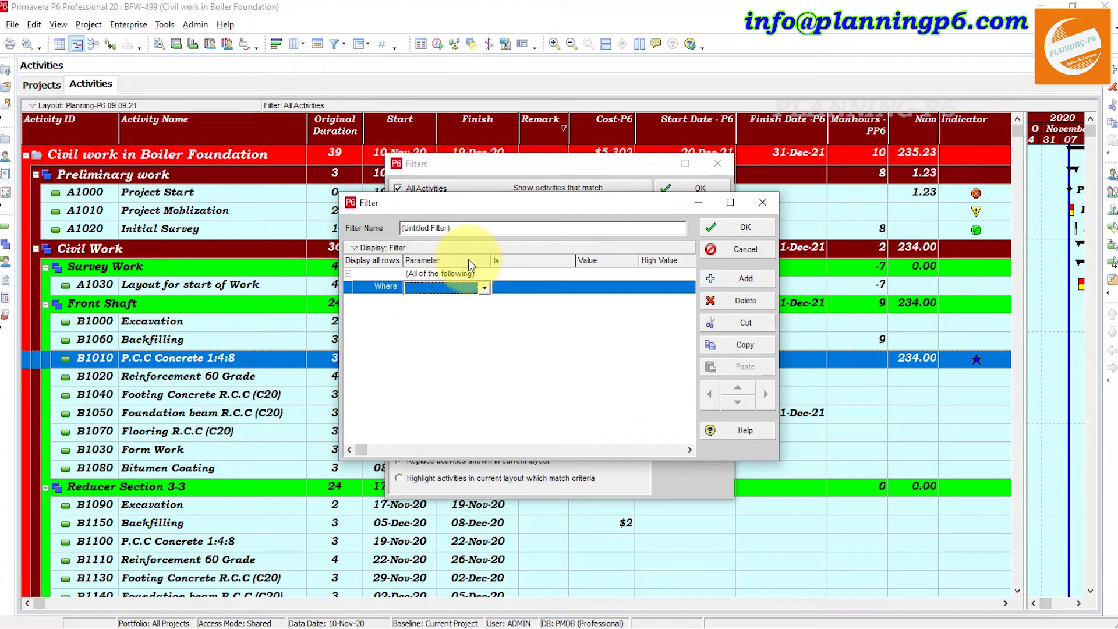
click(468, 228)
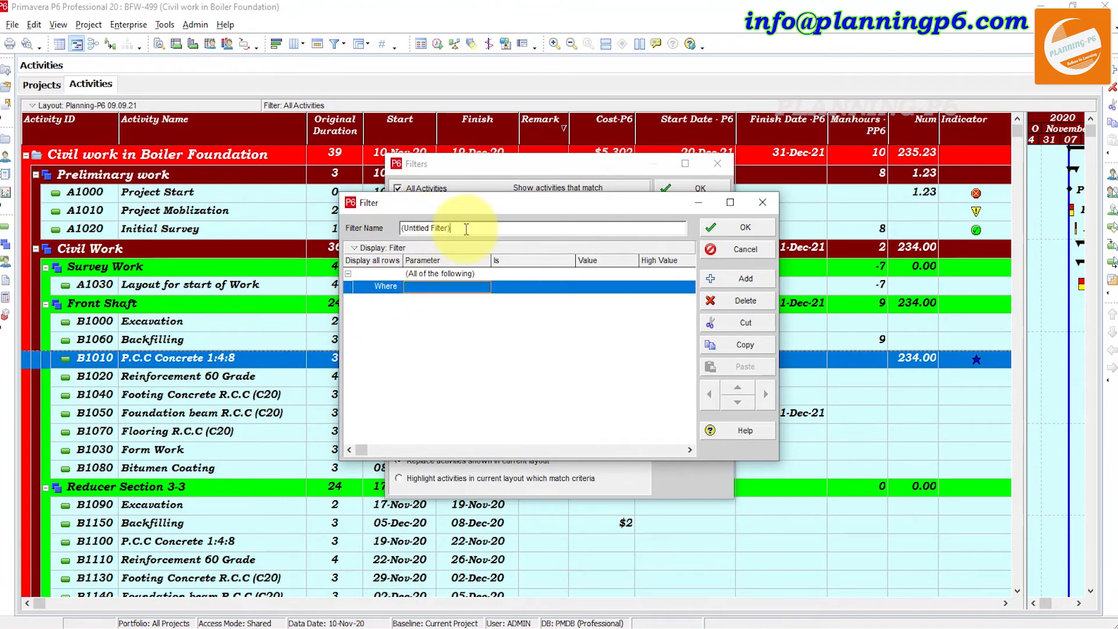
drag(468, 228, 375, 228)
key(BackSpace)
text(In)
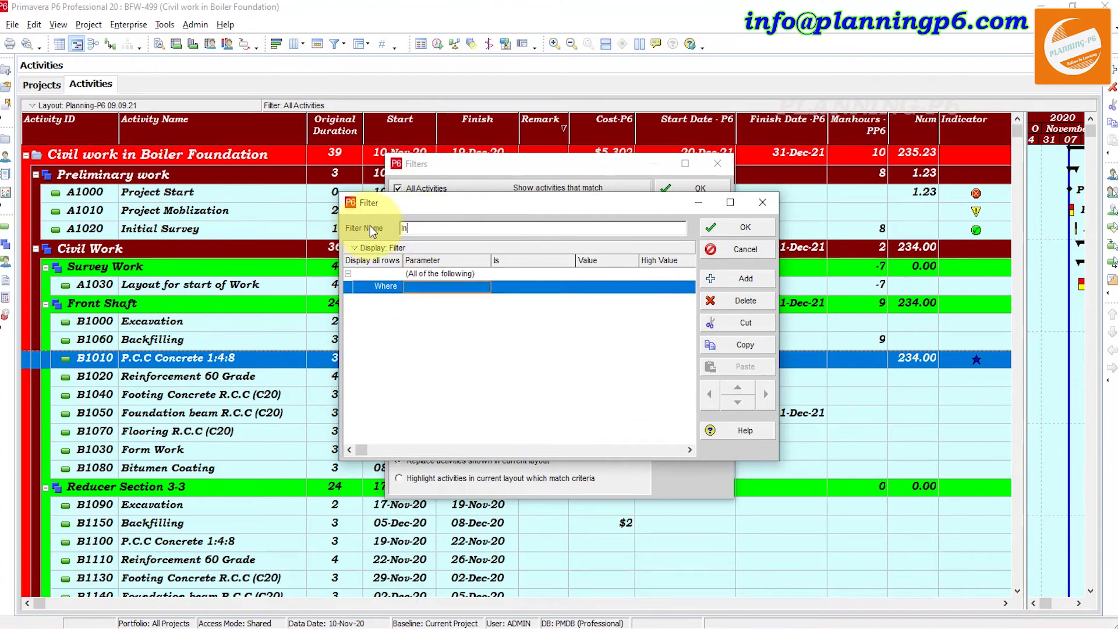
text(dicaTIOTOR)
key(BackSpace)
text(tor)
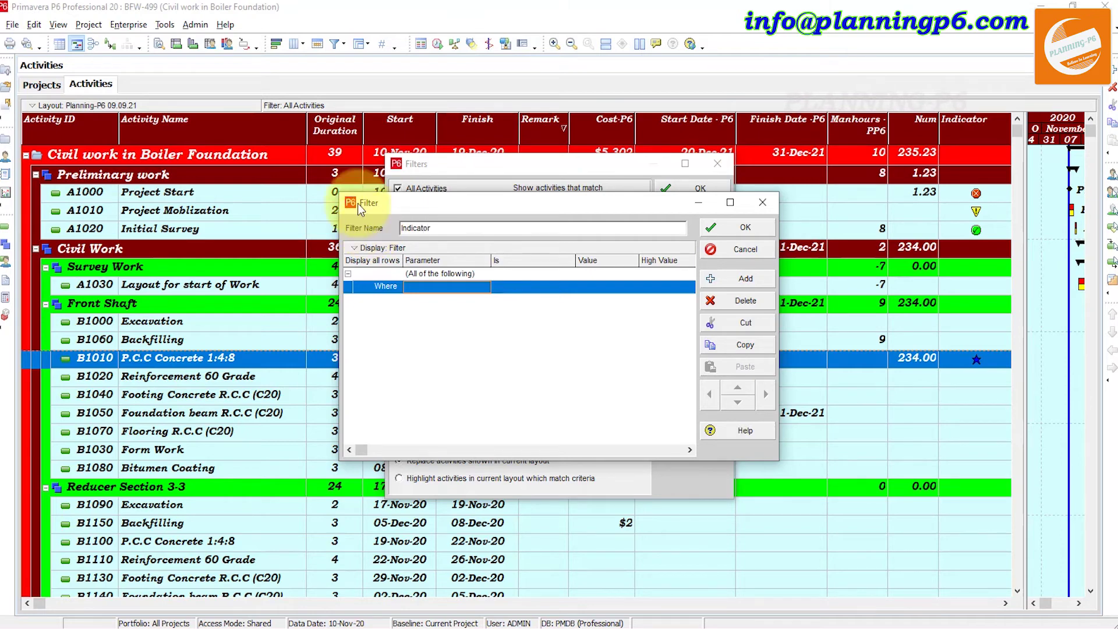
Define the filter criterion as Indicator equals Green and save the filter
click(442, 286)
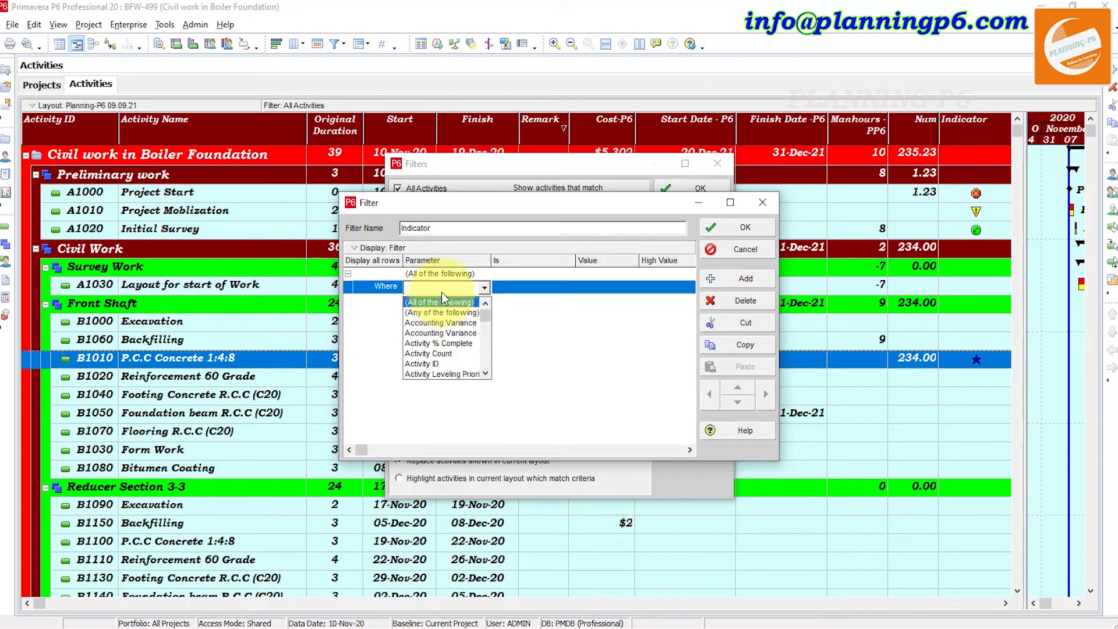
scroll(442, 326, down, 10)
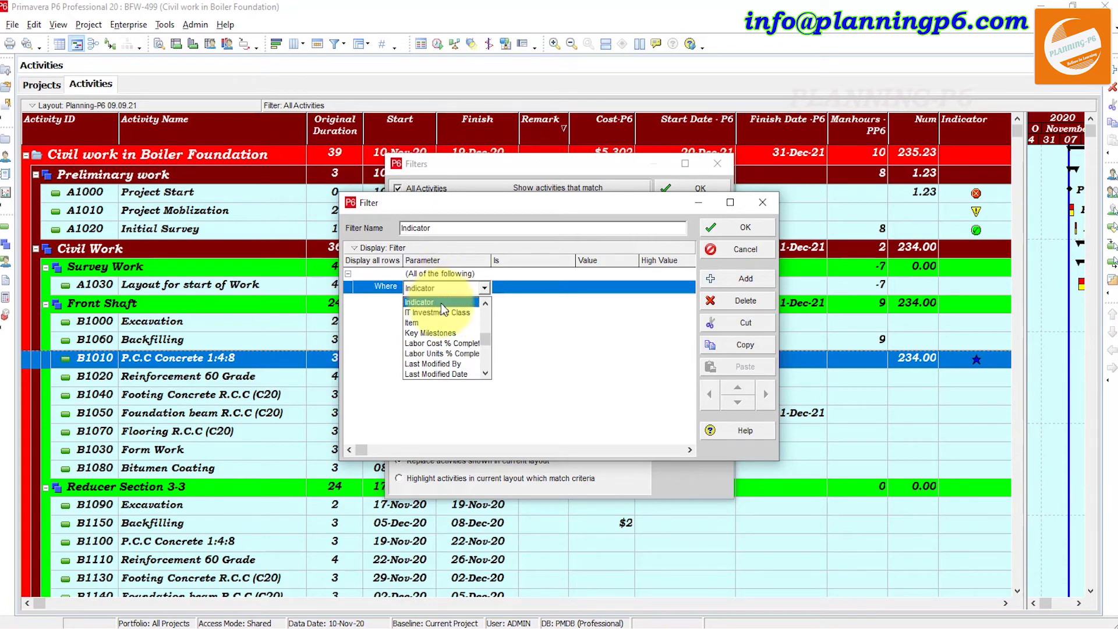
click(460, 309)
click(587, 289)
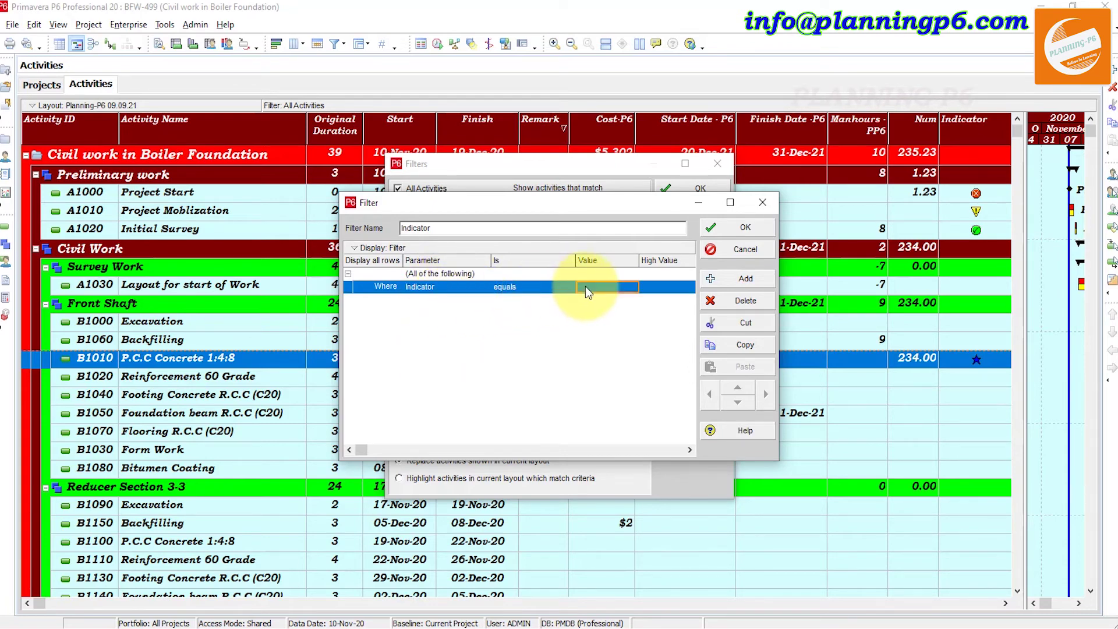
click(586, 285)
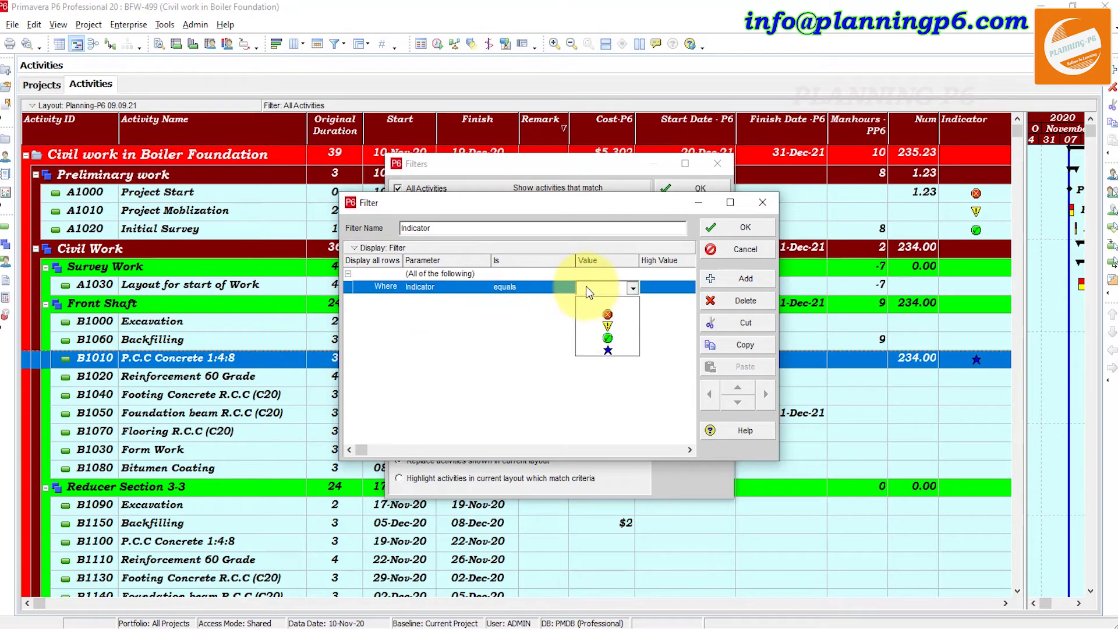
click(608, 344)
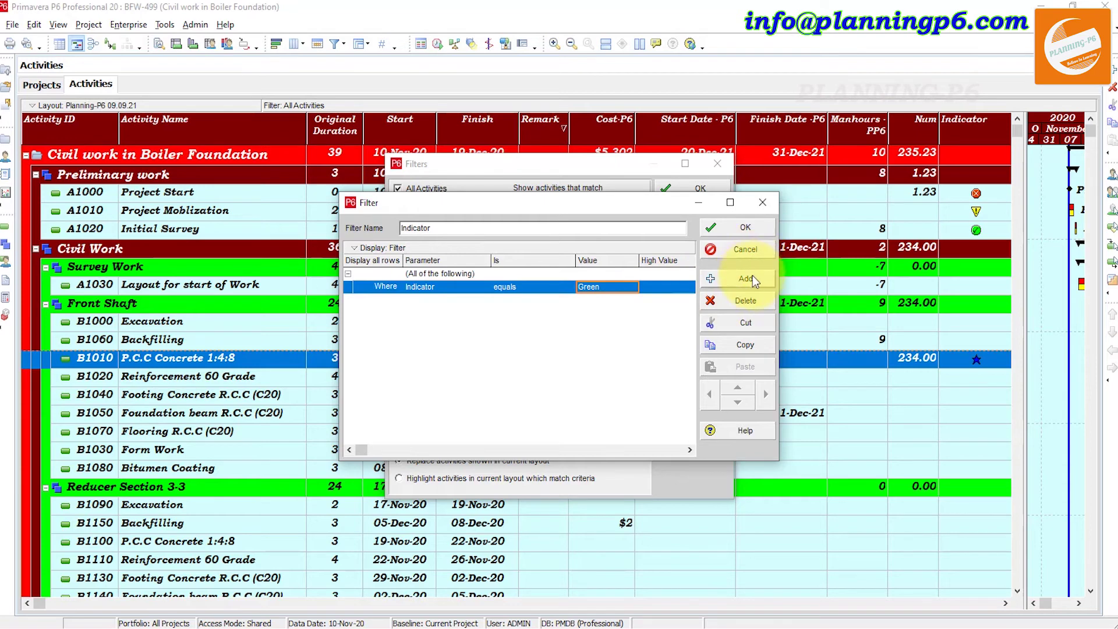
click(746, 229)
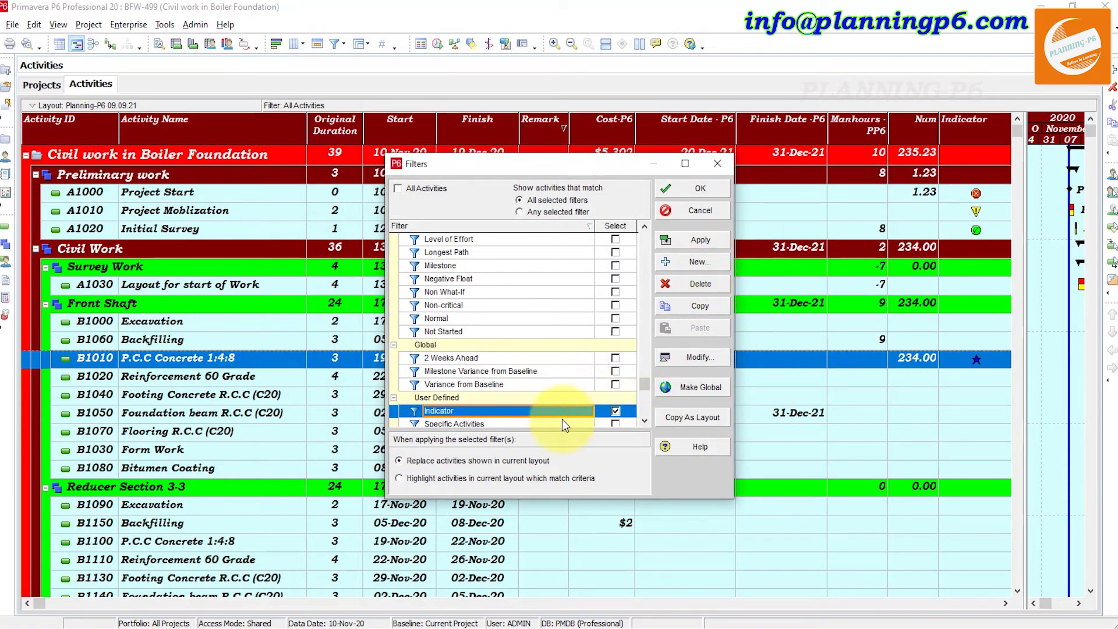
Apply the Indicator filter to the activities, and restore the display of all activities
click(712, 243)
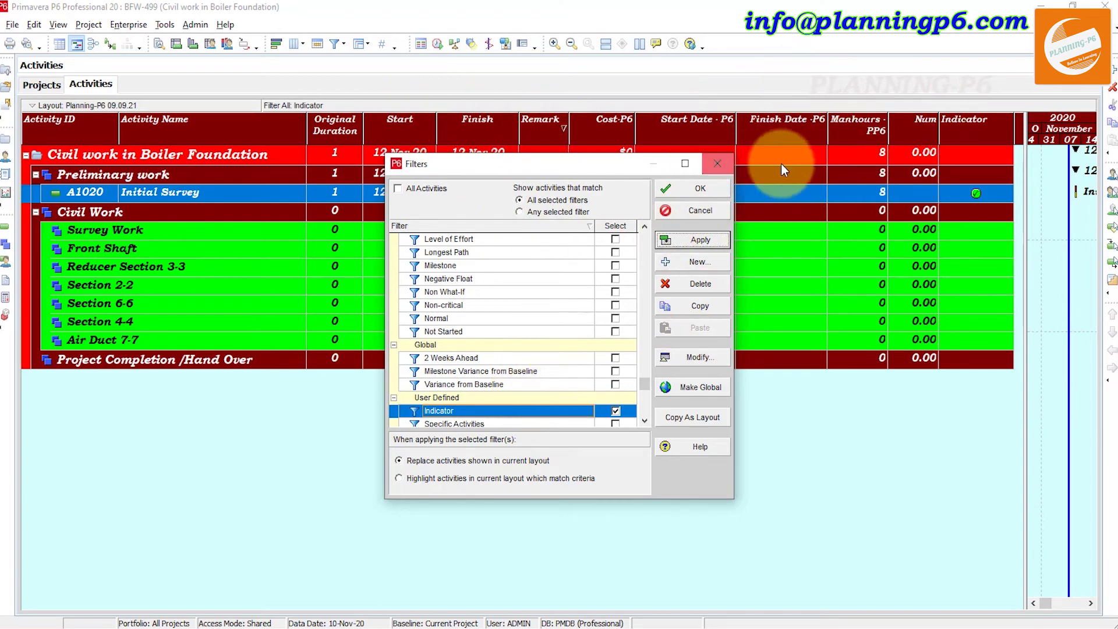
click(617, 413)
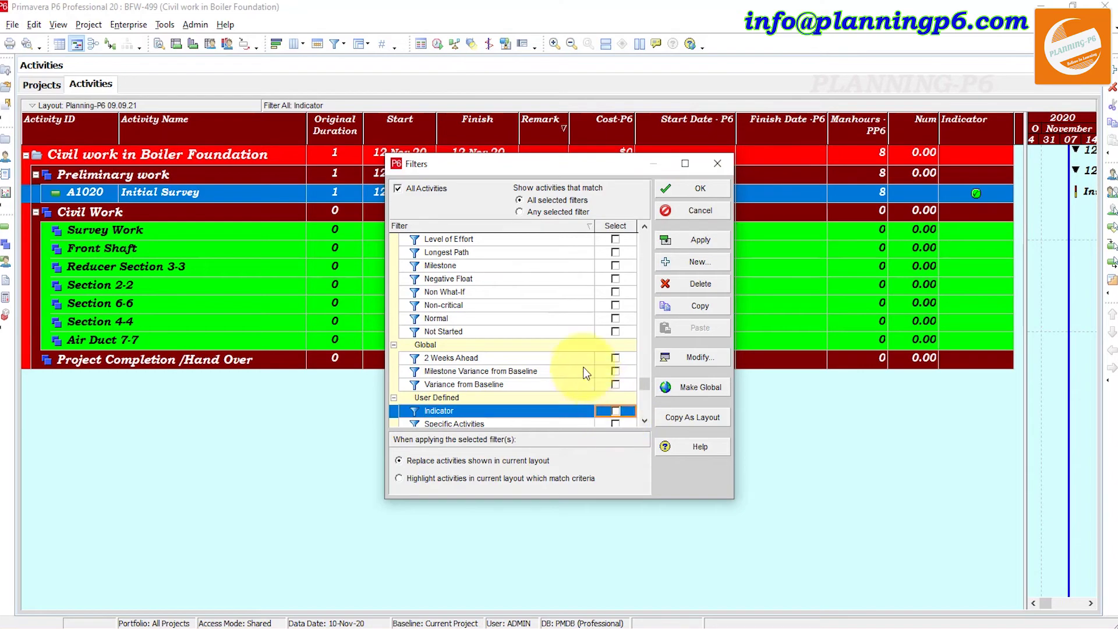
click(701, 188)
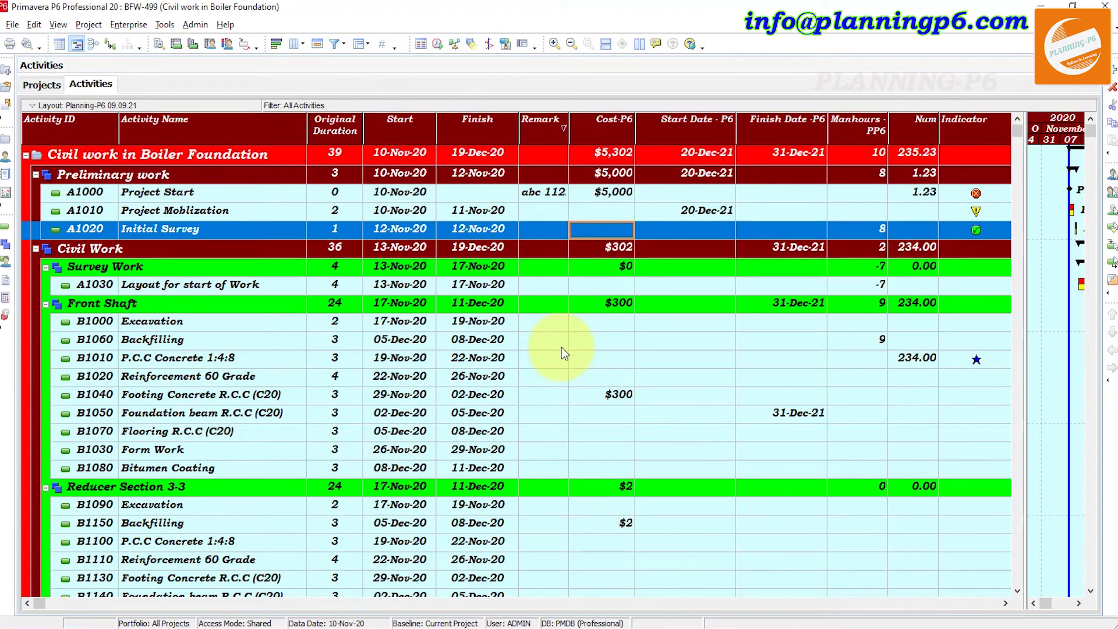
Open the activity grouping settings and turn off indentation for the WBS grouping
right_click(554, 346)
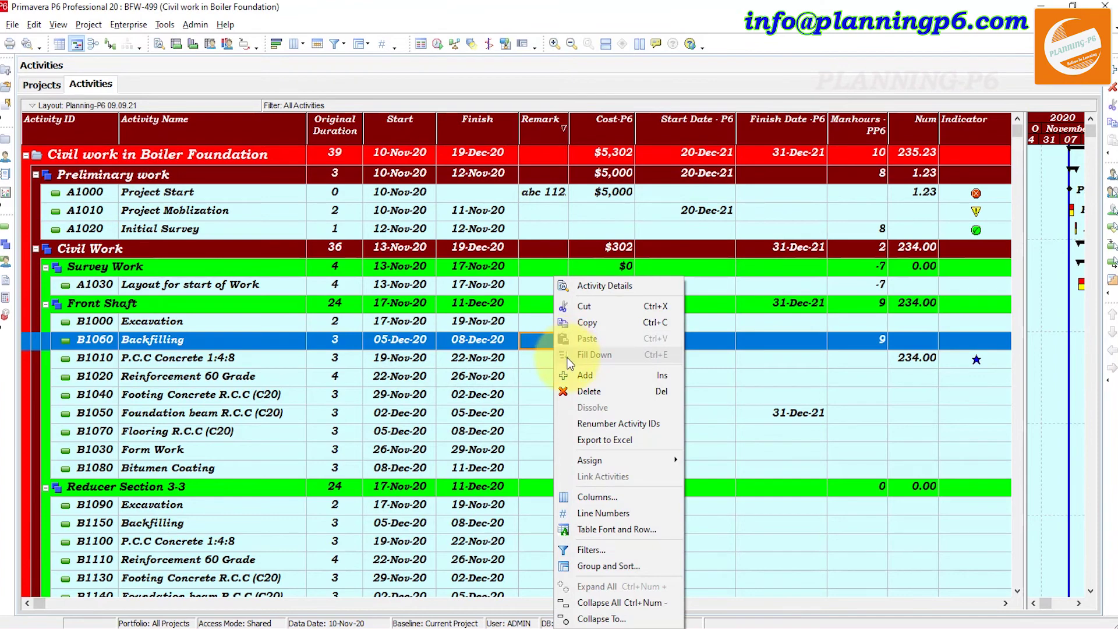
click(600, 567)
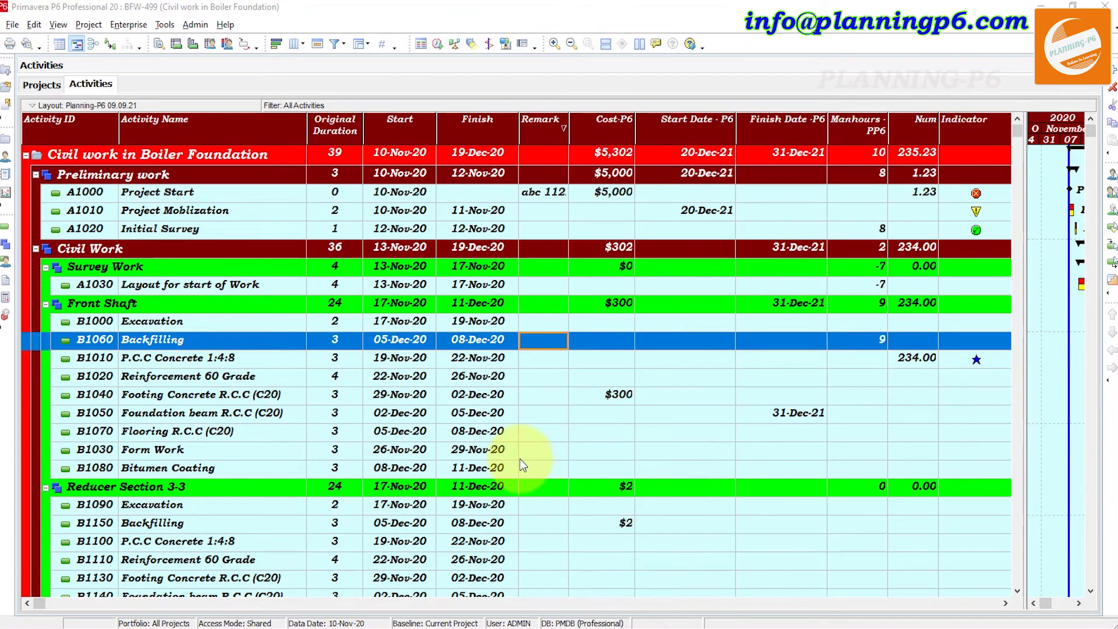
click(435, 305)
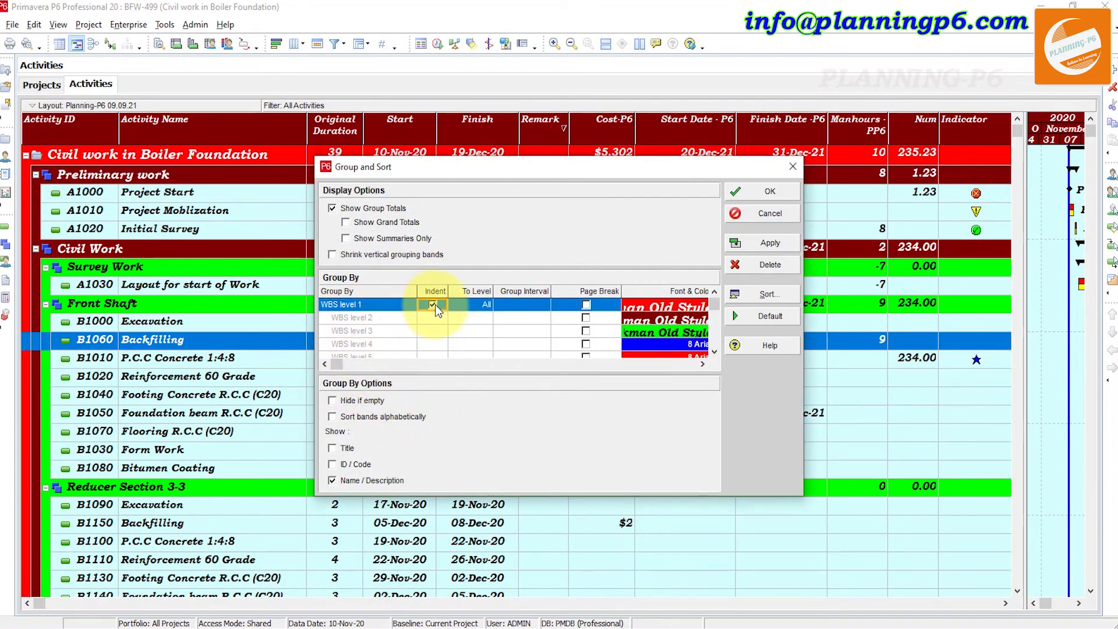
click(434, 304)
click(373, 304)
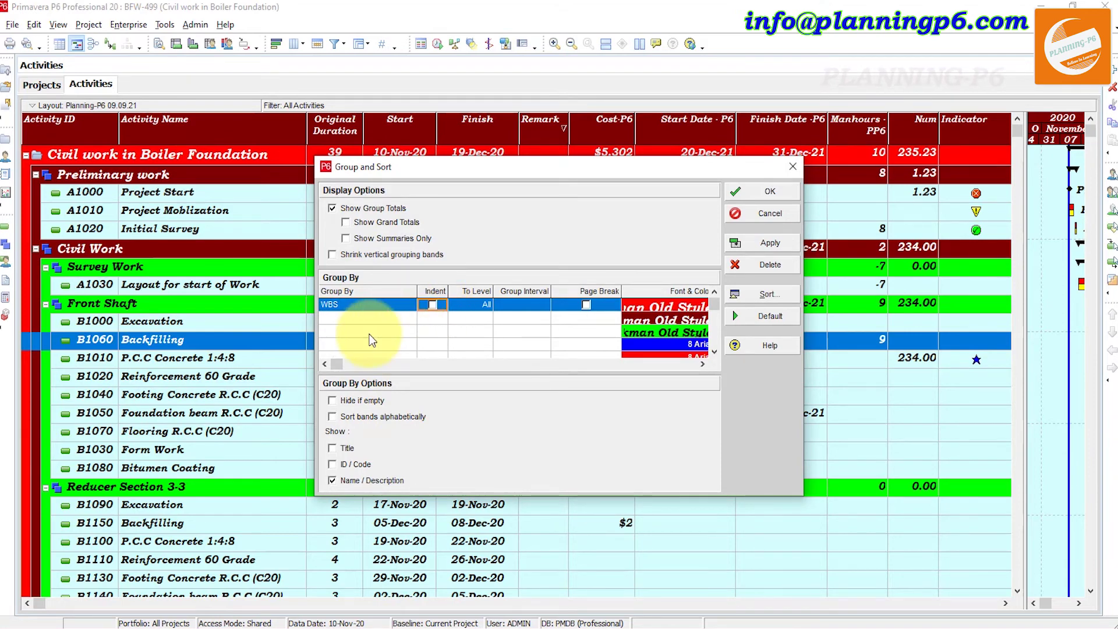
click(369, 332)
click(367, 305)
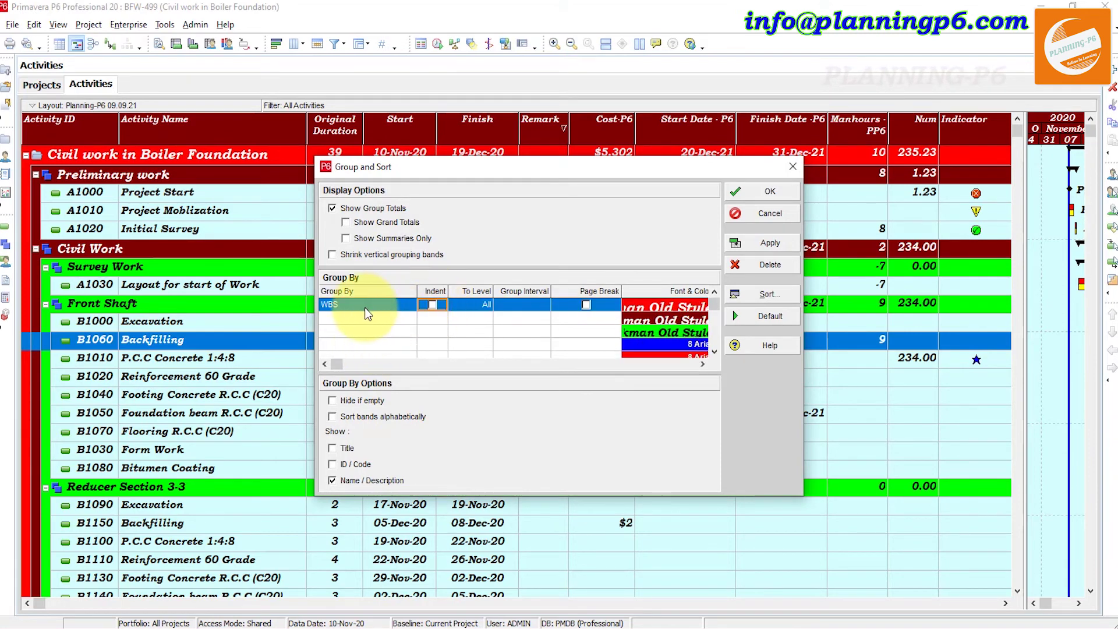
Replace the WBS grouping with Remarks and apply it to the activities
click(367, 305)
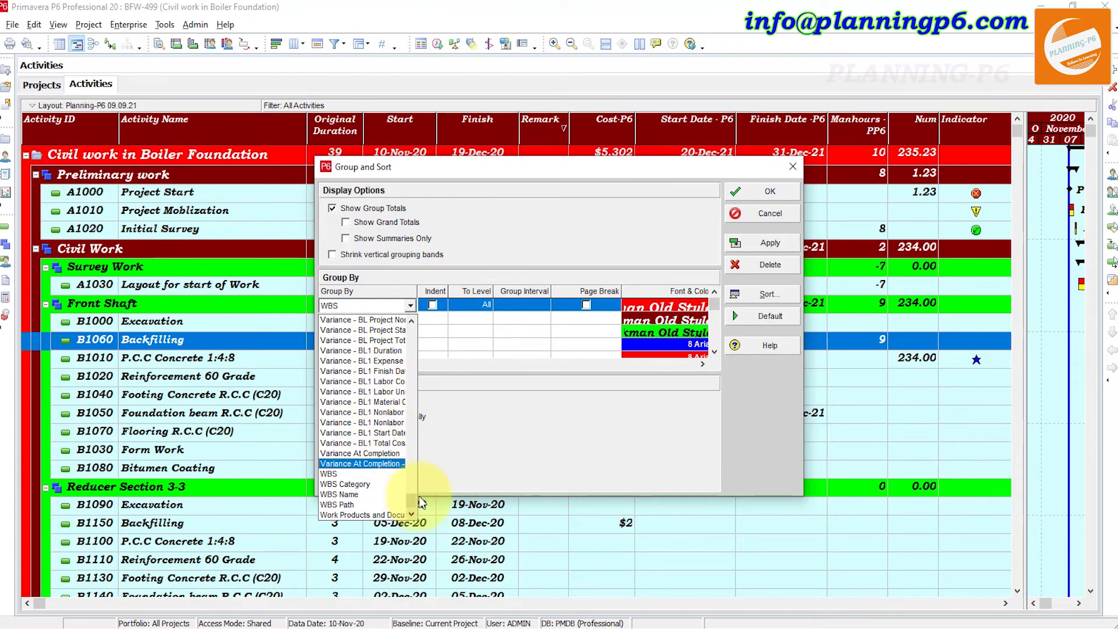
key(i)
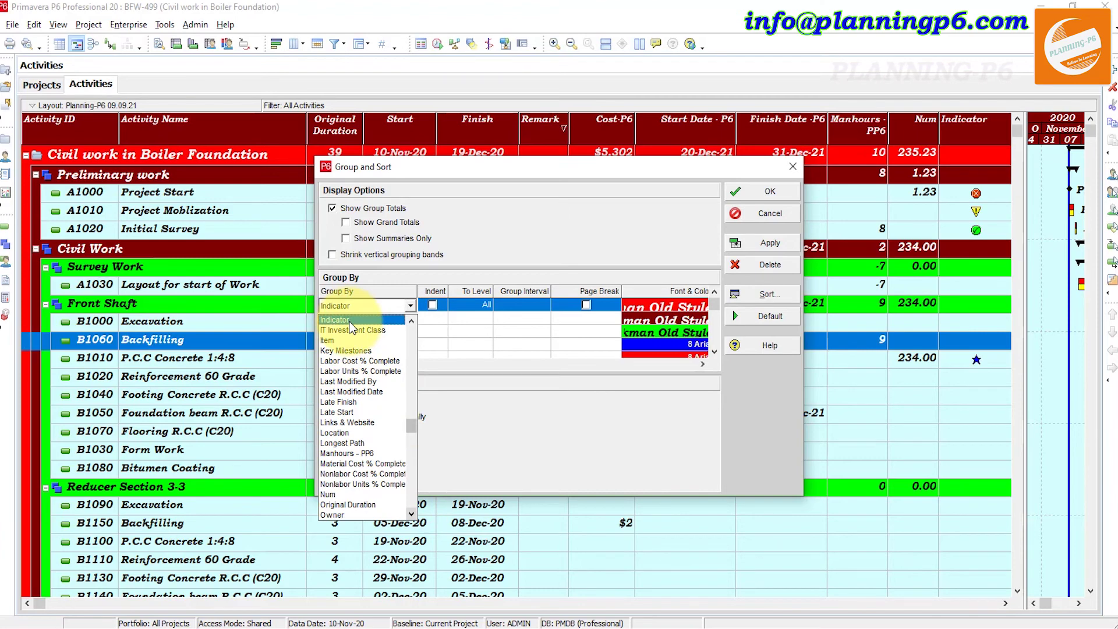
key(m)
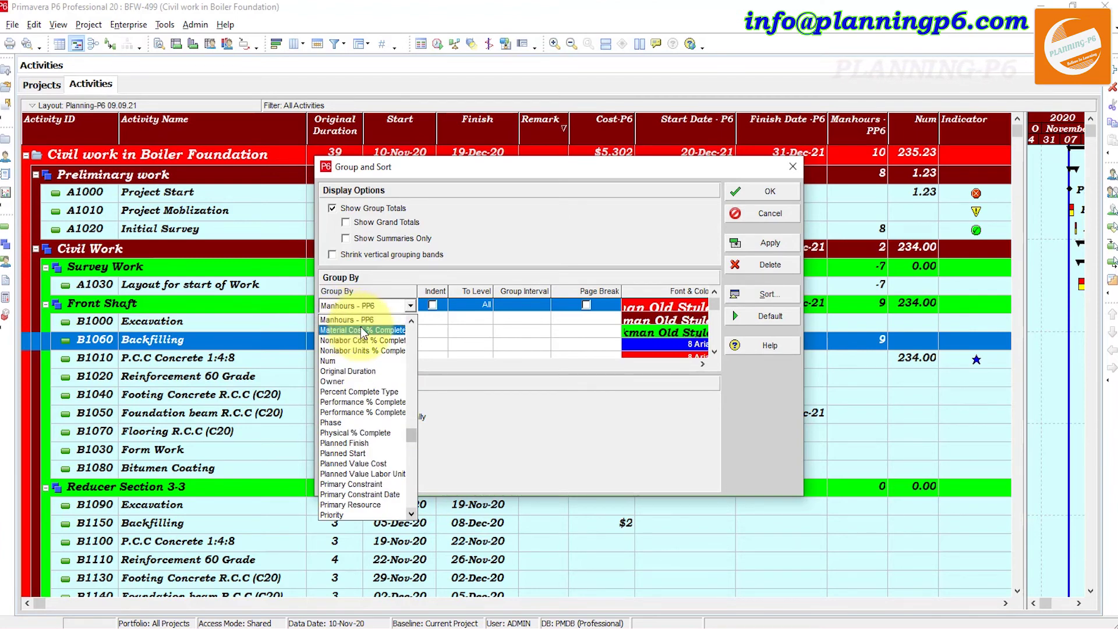
key(c)
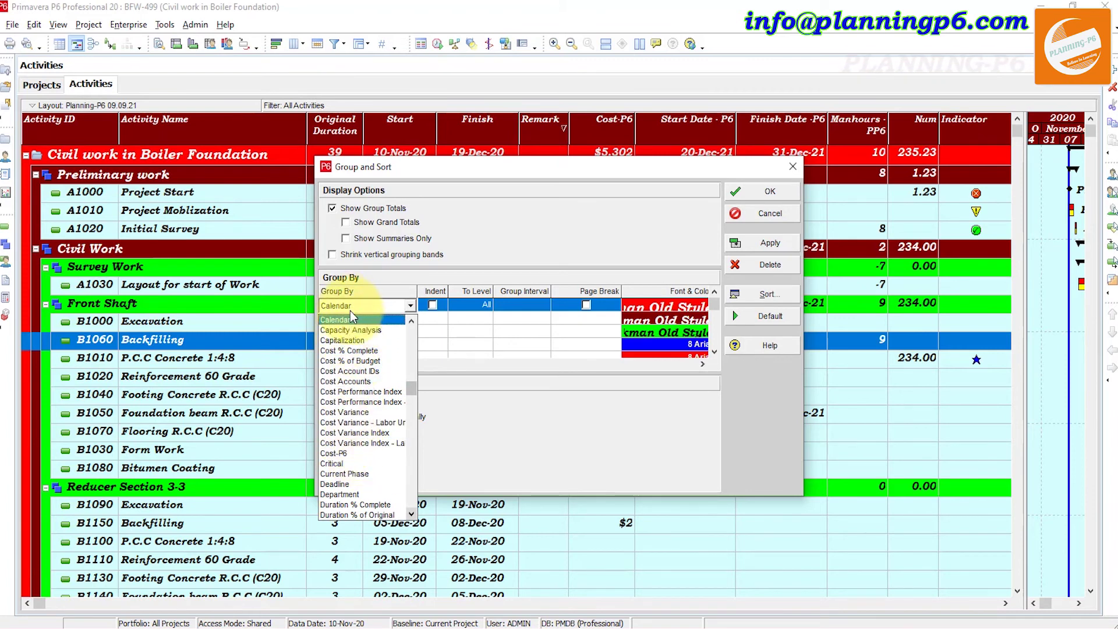
key(r)
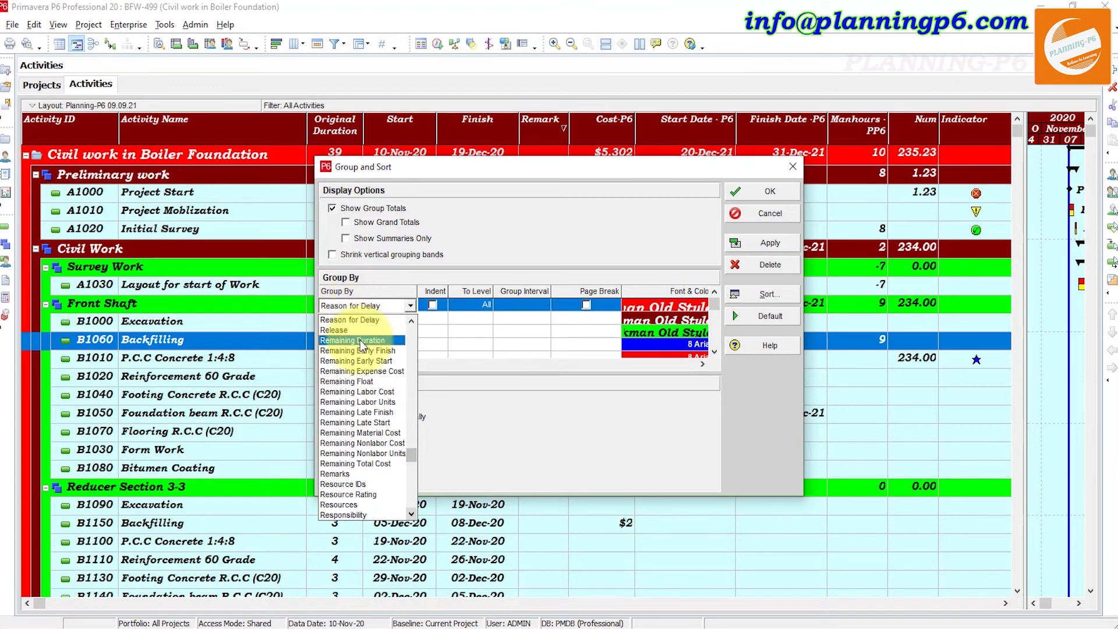
click(337, 473)
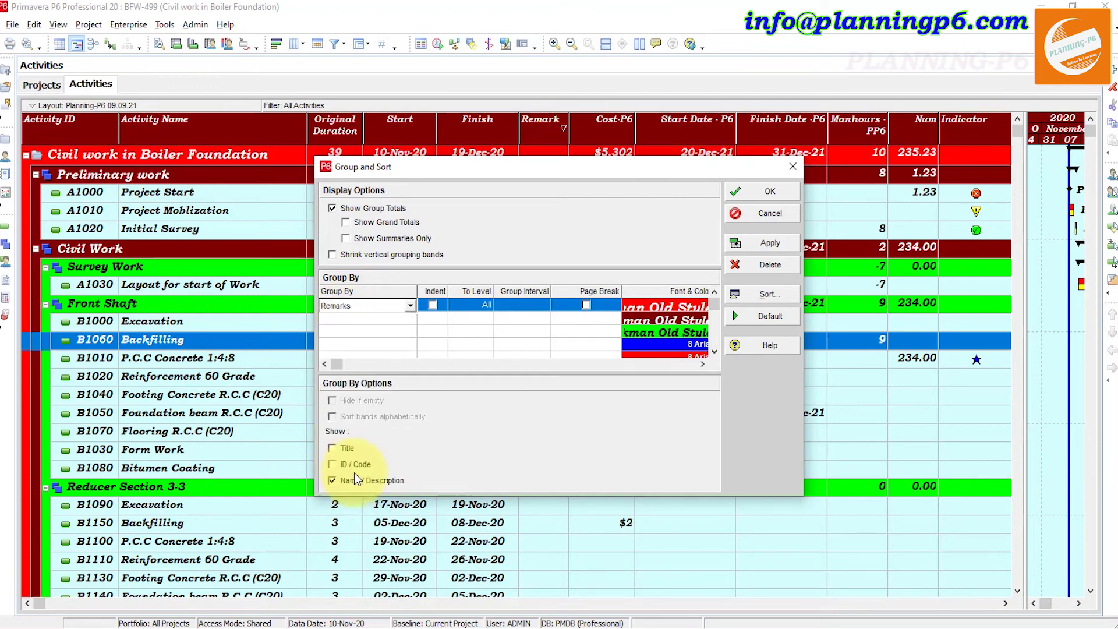
click(769, 242)
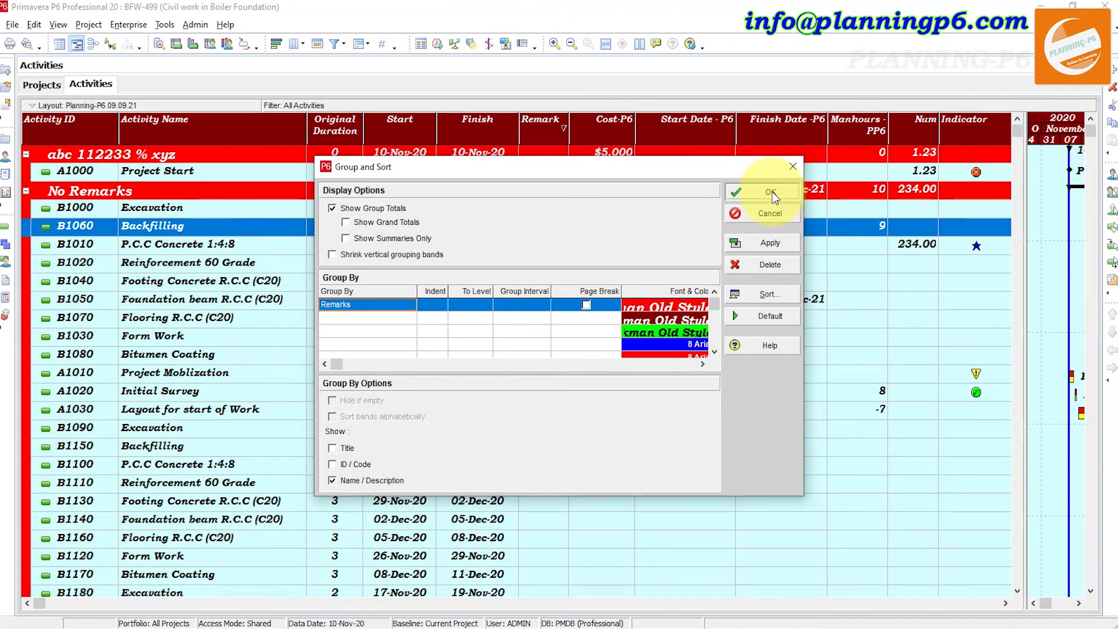
click(772, 192)
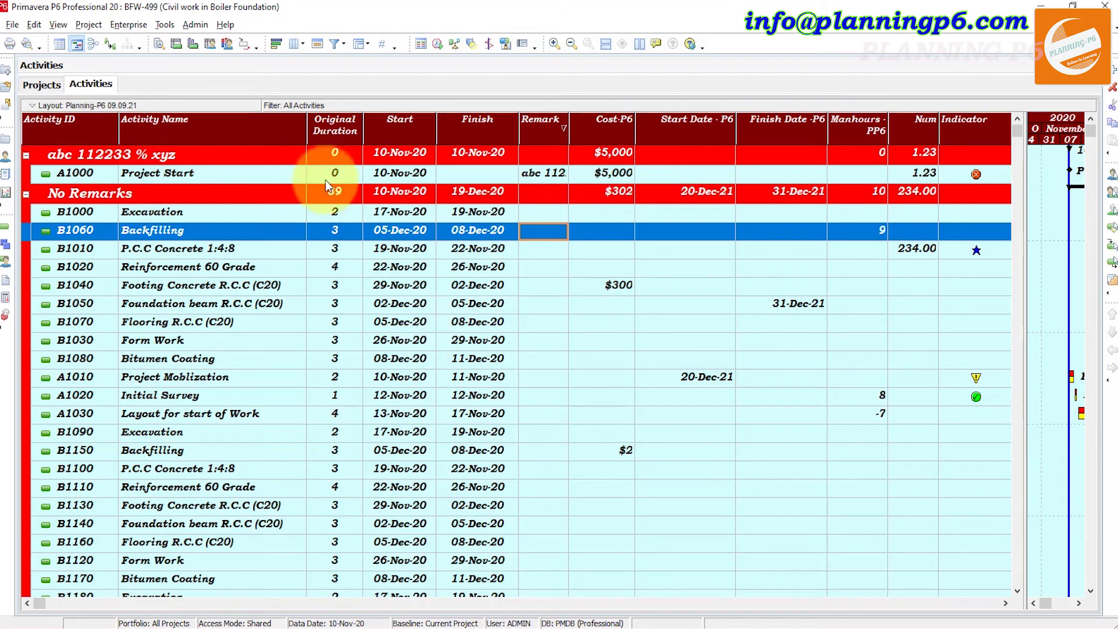
Widen the Remarks column to fit its full text and open the column settings of the activity table
drag(569, 124, 676, 124)
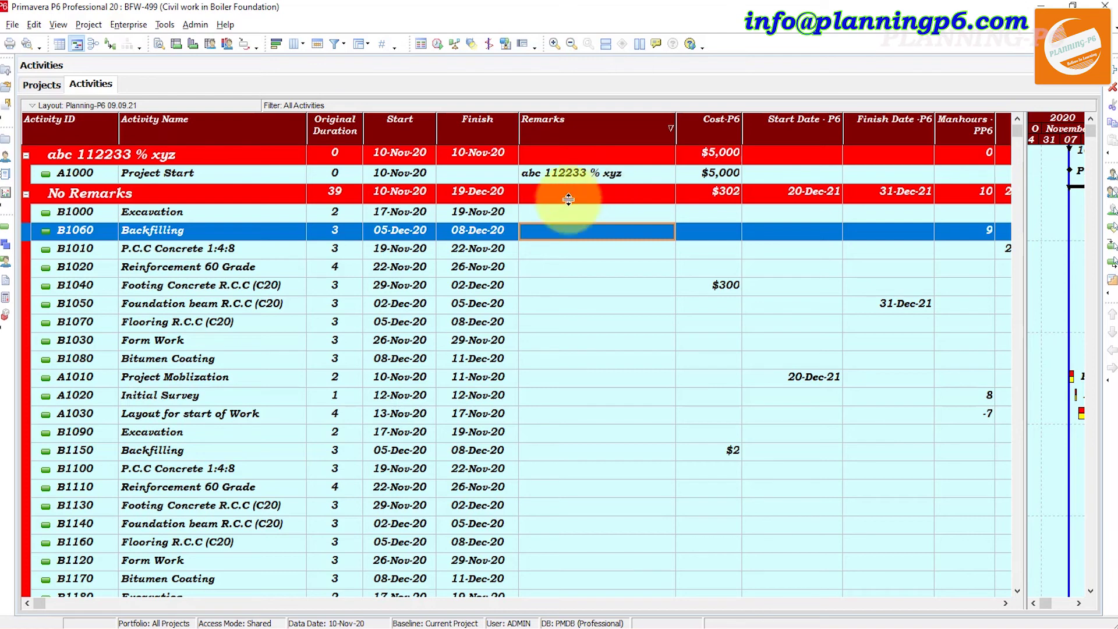
right_click(537, 266)
click(579, 482)
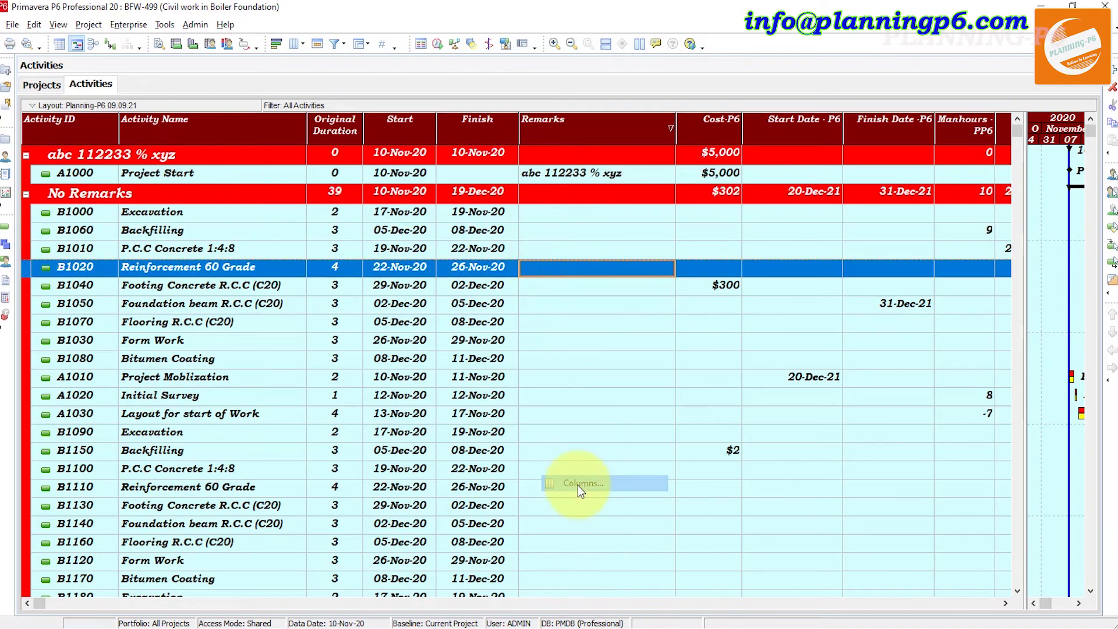